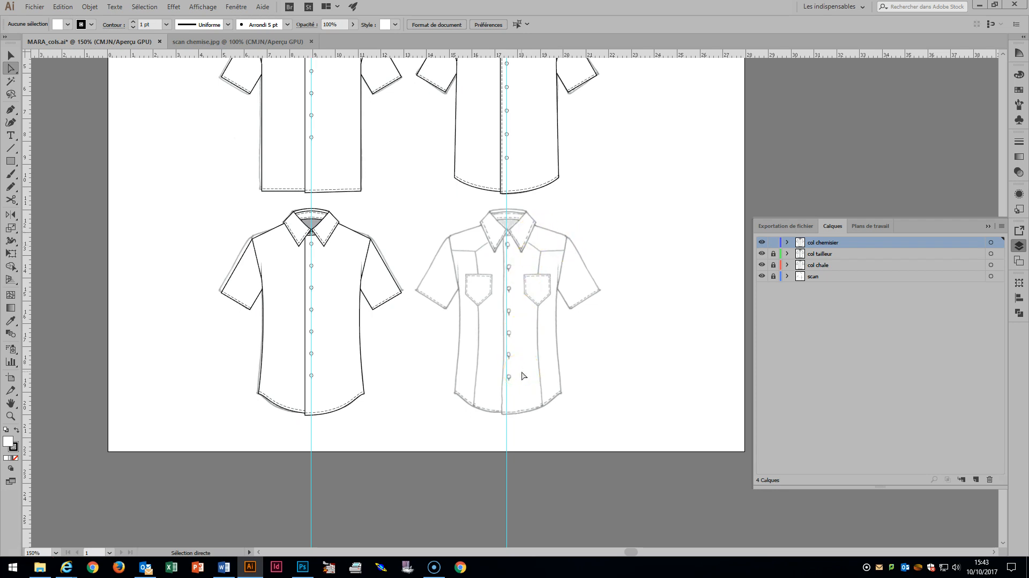
Duplicate the completed lower shirt onto the neighbouring scanned shirt with pockets, keeping the copy over the sketch.
{"action": "left_click_drag", "start_coordinate": [218, 207], "coordinate": [406, 431]}
{"action": "left_click", "coordinate": [10, 55]}
{"action": "left_click", "coordinate": [235, 202]}
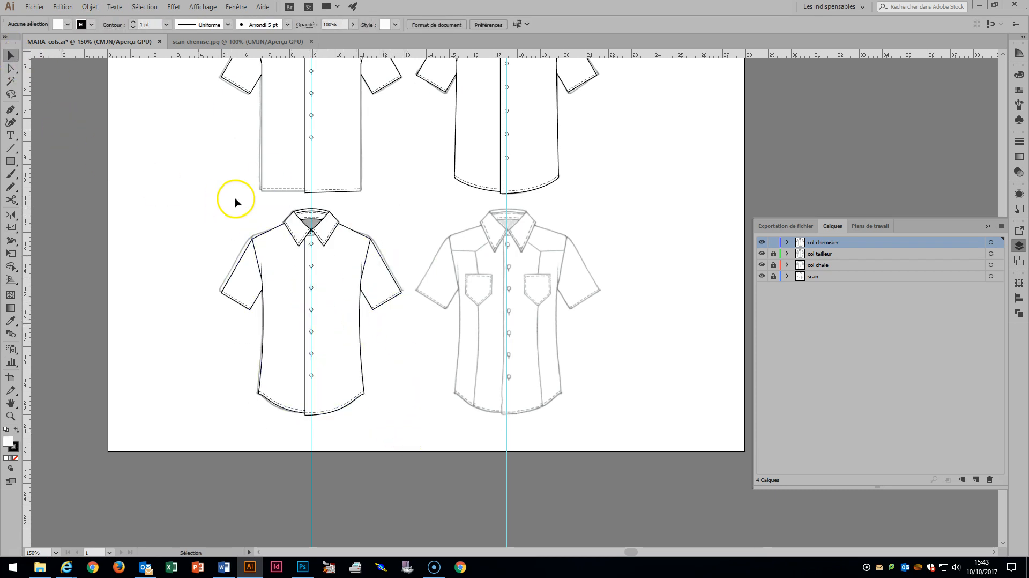
{"action": "left_click", "coordinate": [307, 257]}
{"action": "left_click_drag", "start_coordinate": [323, 258], "coordinate": [501, 261]}
Create a new layer named "chemisier a empiecement" and transfer the copied shirt to it.
{"action": "left_click", "coordinate": [980, 477]}
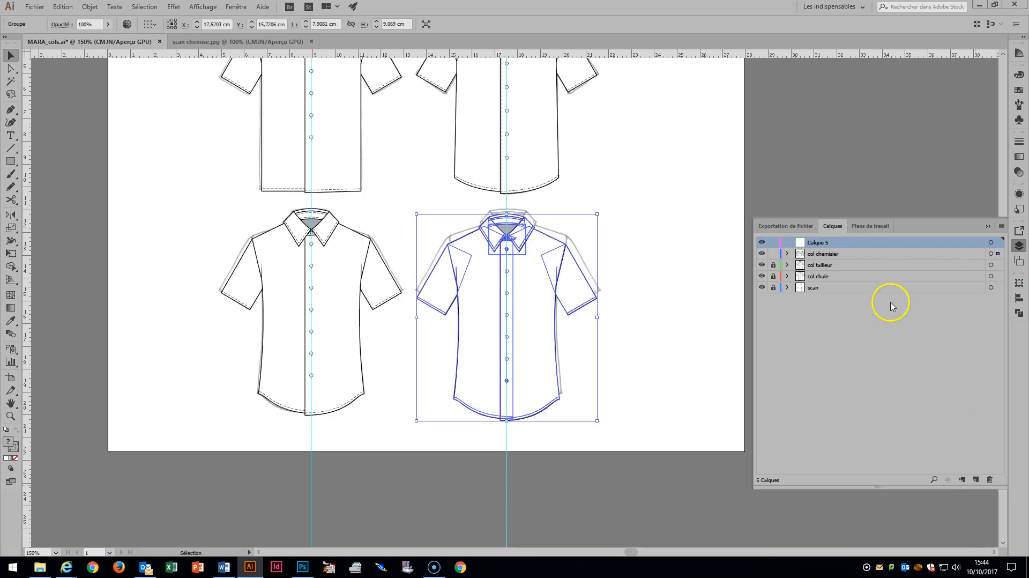
{"action": "double_click", "coordinate": [811, 246]}
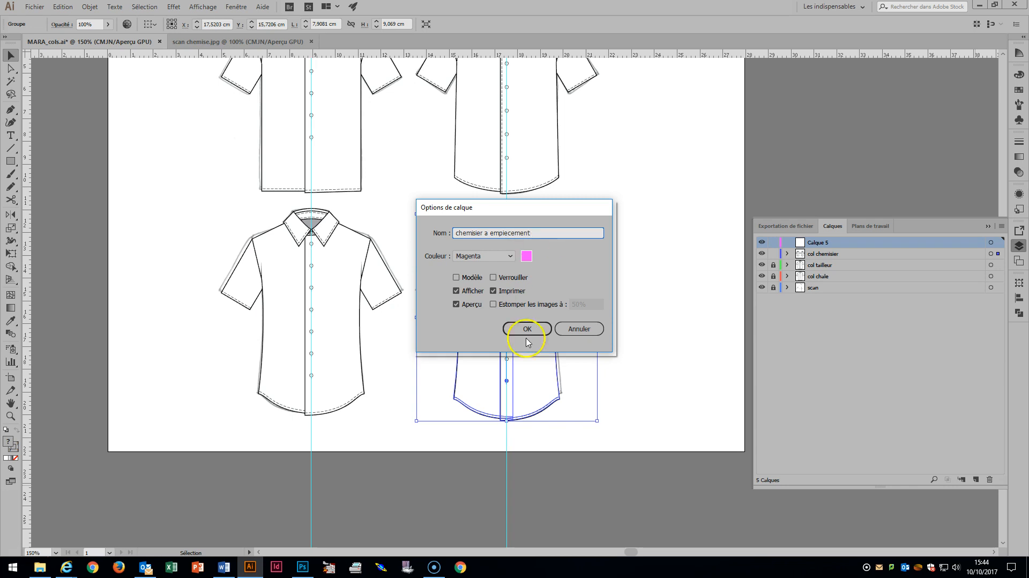
{"action": "left_click", "coordinate": [527, 329]}
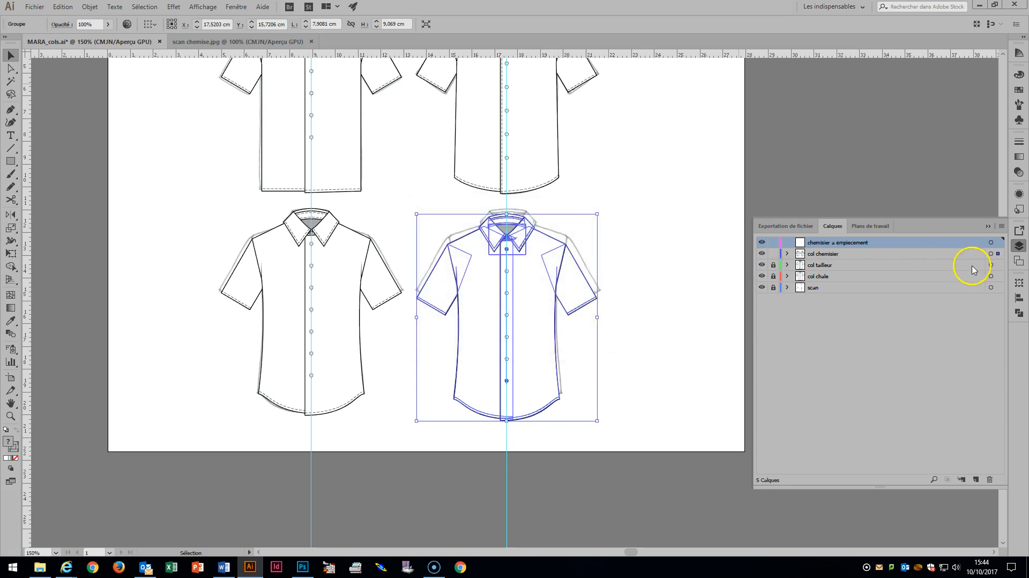
{"action": "left_click_drag", "start_coordinate": [998, 255], "coordinate": [998, 242]}
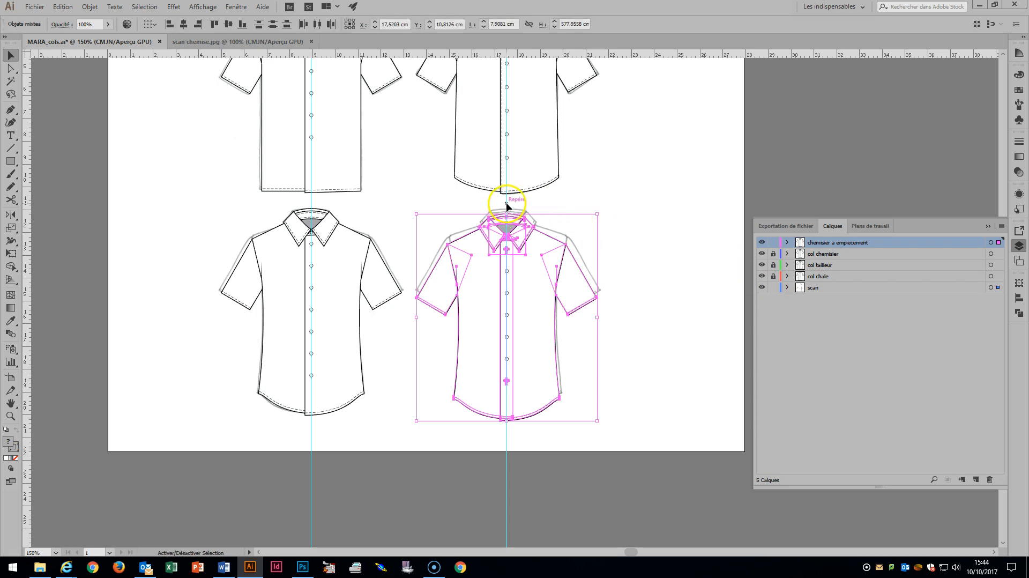
Center the copied shirt horizontally on the vertical guide of the pocketed sketch, using the guide as the key object.
{"action": "left_click", "coordinate": [364, 63], "text": "shift"}
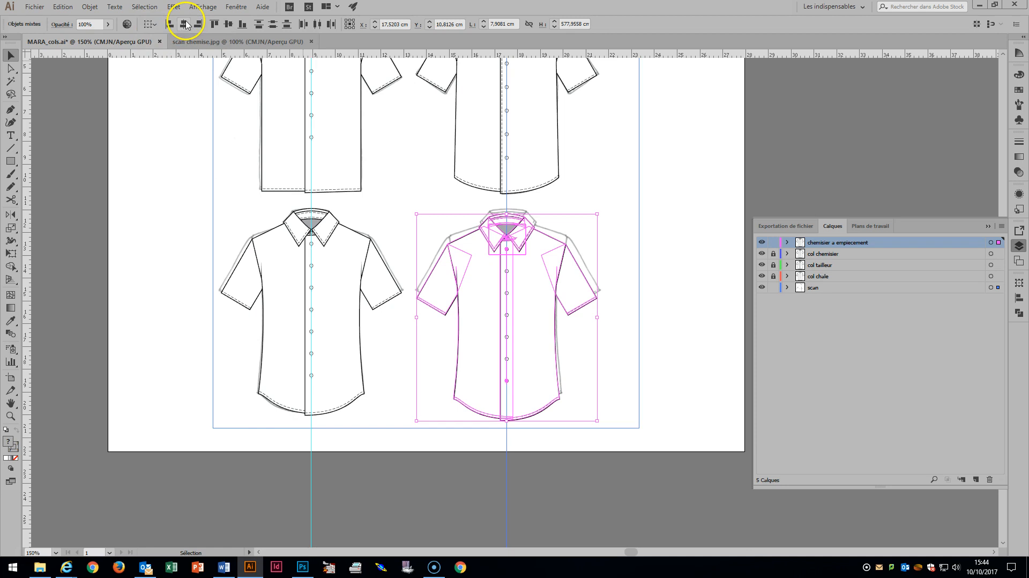
{"action": "left_click", "coordinate": [152, 24]}
{"action": "left_click", "coordinate": [154, 48]}
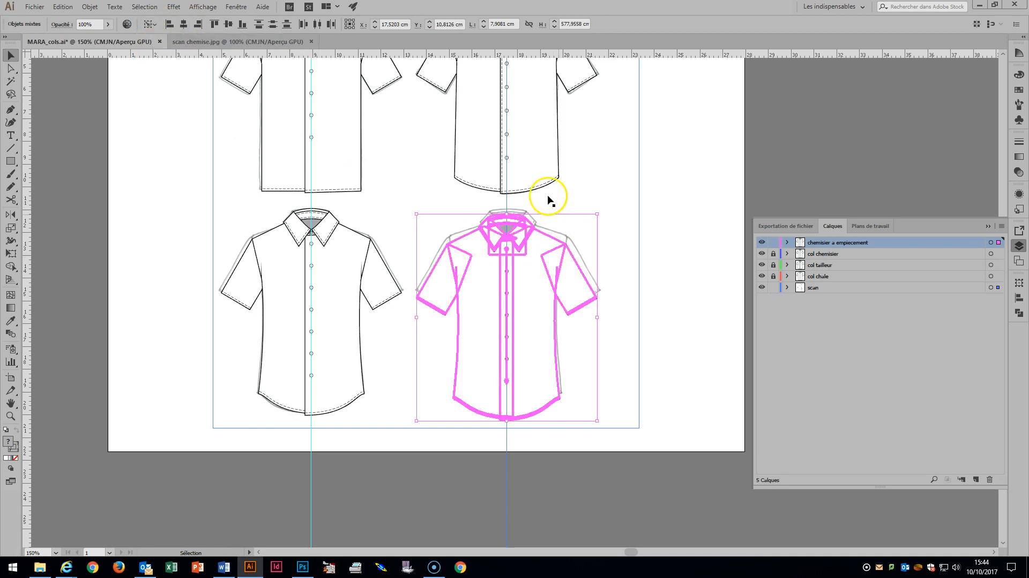
{"action": "left_click", "coordinate": [505, 202], "text": "shift"}
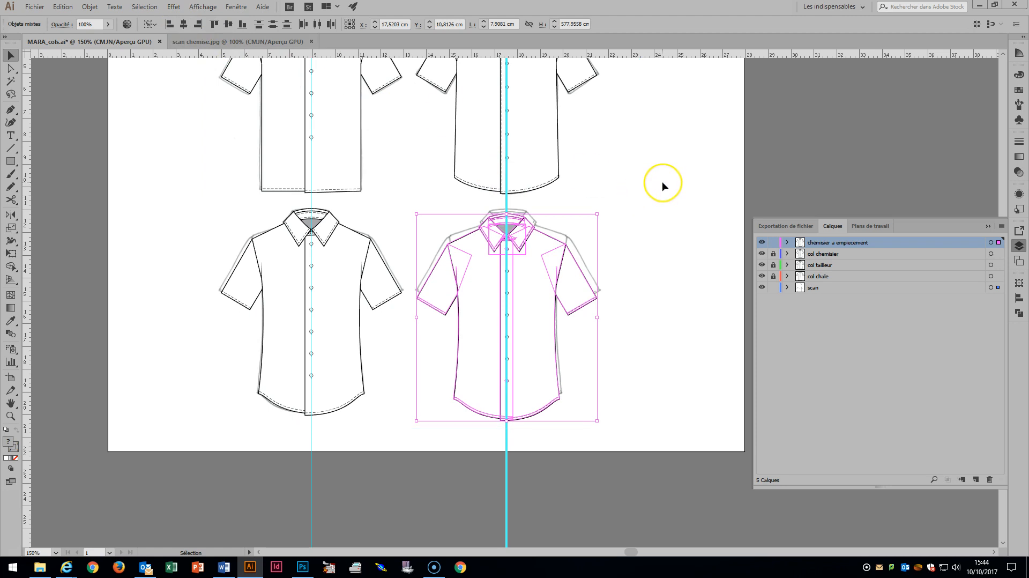
{"action": "left_click", "coordinate": [506, 202], "text": "shift"}
Nudge the copied shirt up about 0.2 cm so it matches the height of the scanned shirt.
{"action": "key", "text": "Up"}
{"action": "key", "text": "Up"}
{"action": "key", "text": "Up"}
{"action": "key", "text": "Up"}
{"action": "key", "text": "Up"}
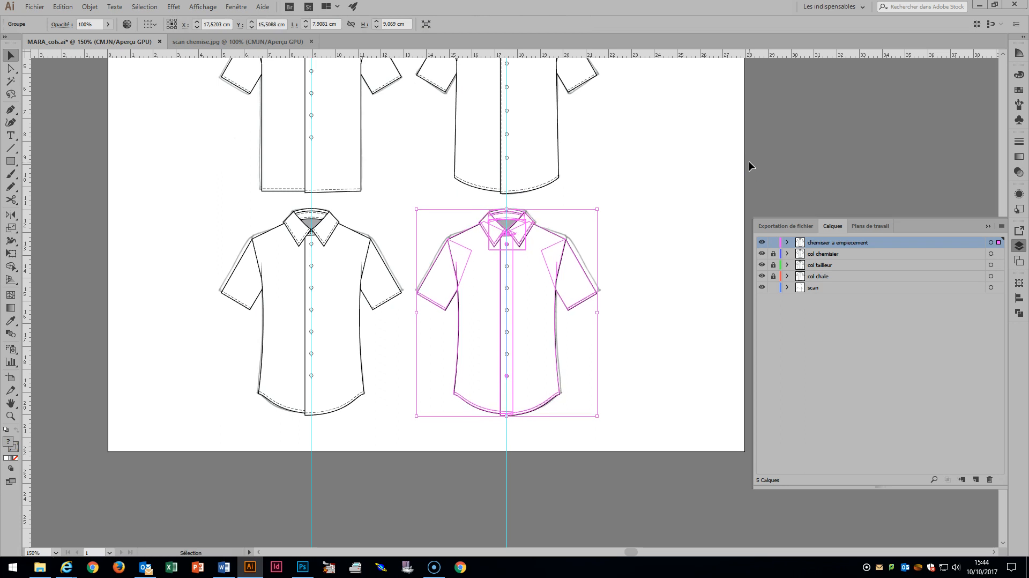
Set the fill of both front panels and both sleeves of the copied shirt to none, exposing the scan underneath.
{"action": "key", "text": "z"}
{"action": "left_click_drag", "start_coordinate": [399, 205], "coordinate": [625, 436]}
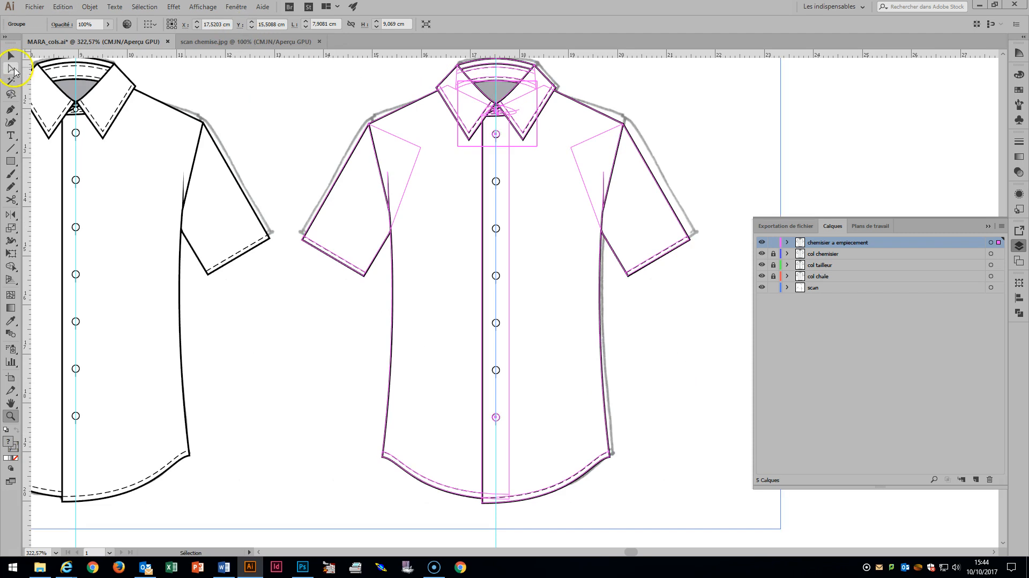
{"action": "left_click", "coordinate": [12, 68]}
{"action": "left_click", "coordinate": [299, 101]}
{"action": "left_click", "coordinate": [439, 73]}
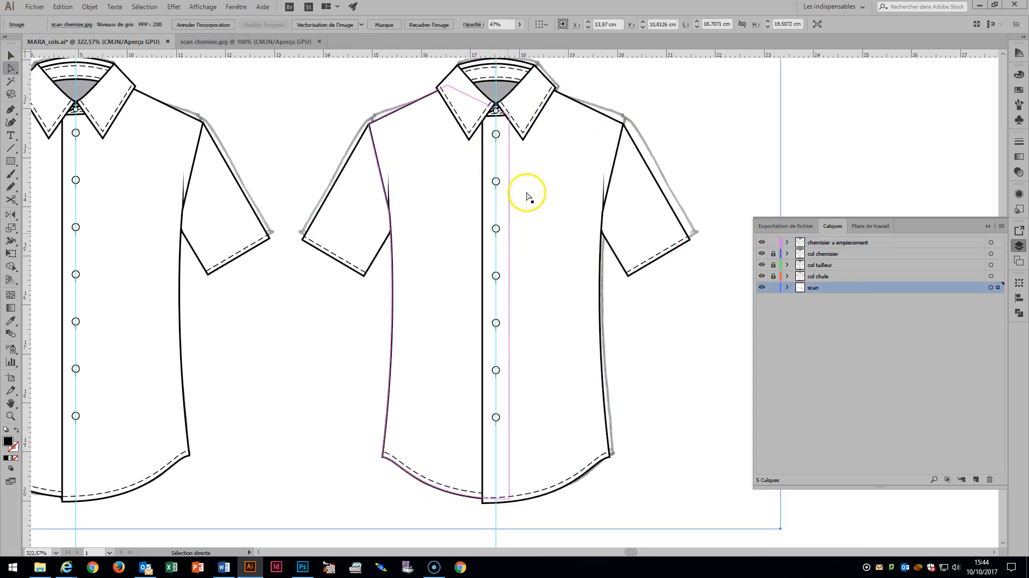
{"action": "left_click", "coordinate": [450, 200]}
{"action": "left_click", "coordinate": [545, 183], "text": "shift"}
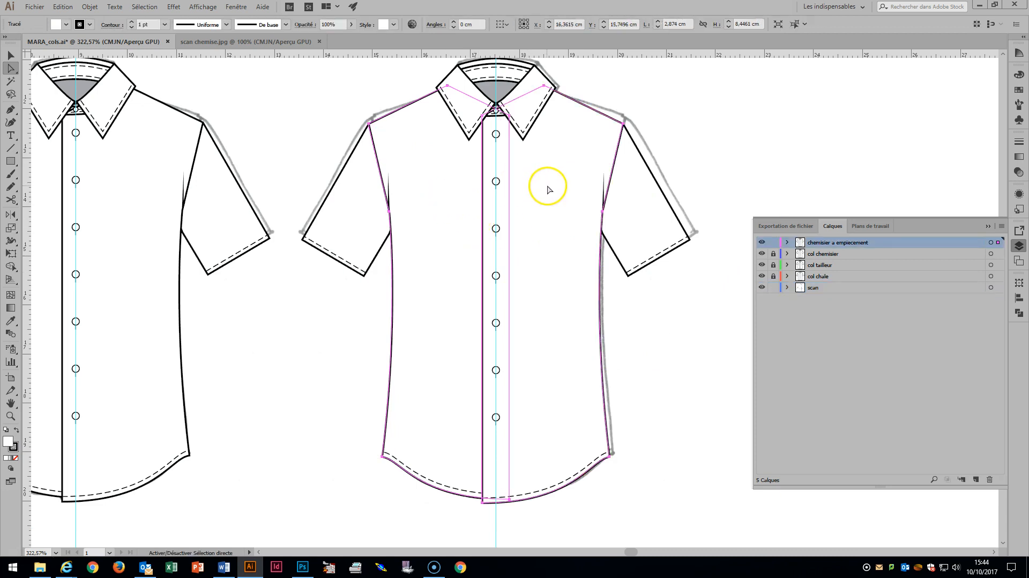
{"action": "left_click", "coordinate": [650, 202], "text": "shift"}
{"action": "left_click", "coordinate": [358, 207], "text": "shift"}
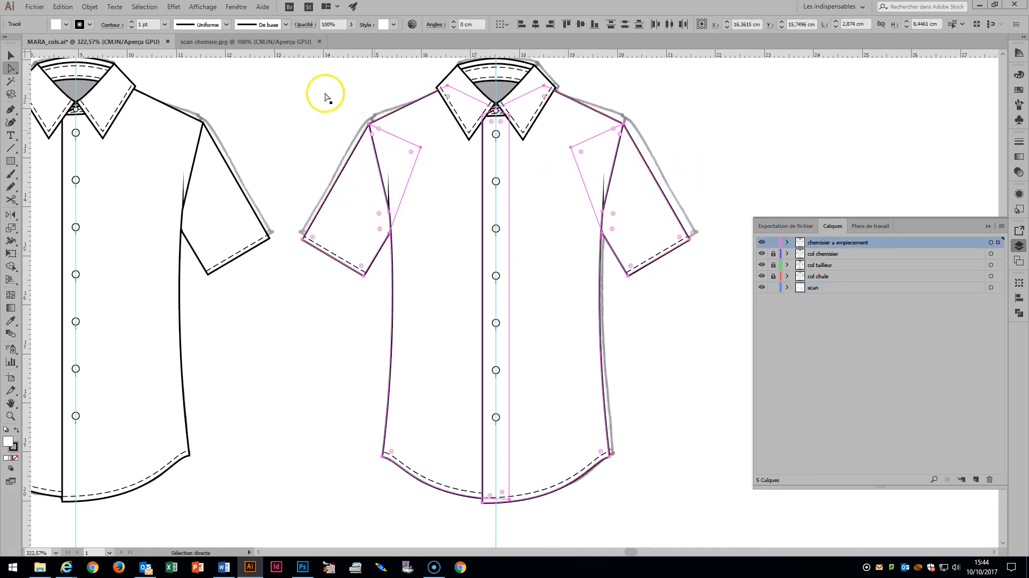
{"action": "left_click", "coordinate": [66, 26]}
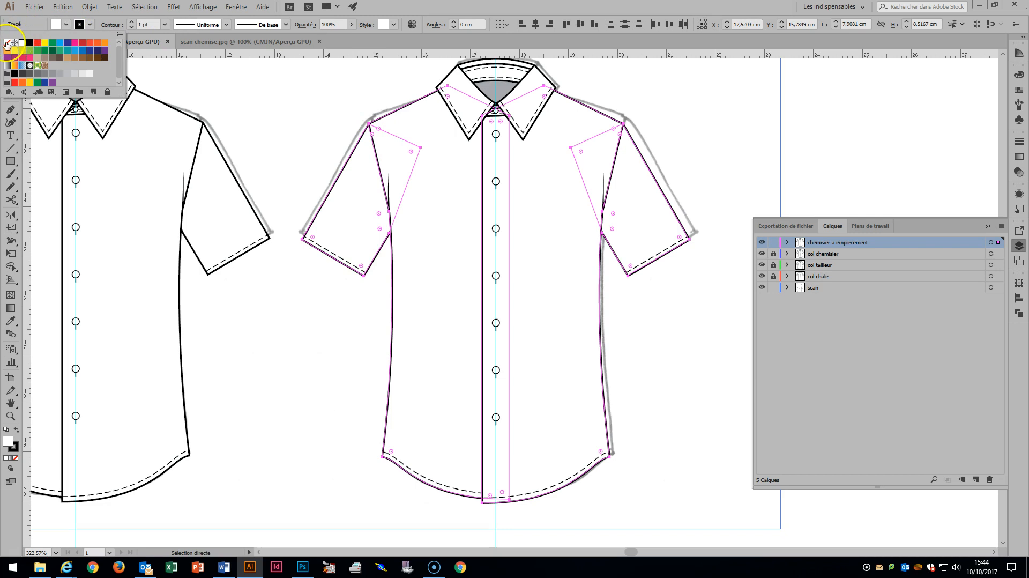
{"action": "left_click", "coordinate": [7, 42]}
{"action": "left_click", "coordinate": [555, 108]}
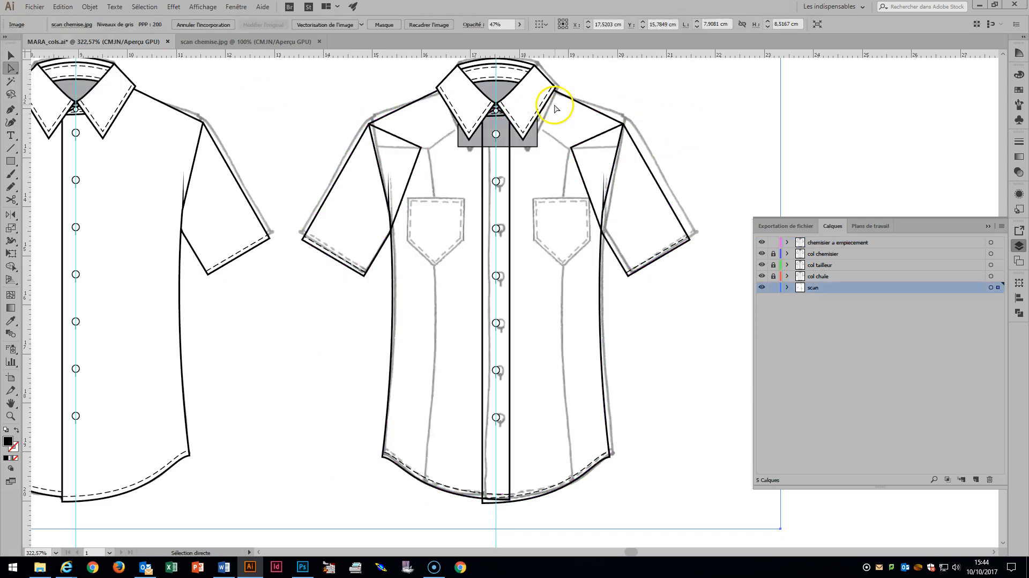
Hide the "dos" sublayer of the copied shirt and lock the scan layer.
{"action": "left_click", "coordinate": [787, 242]}
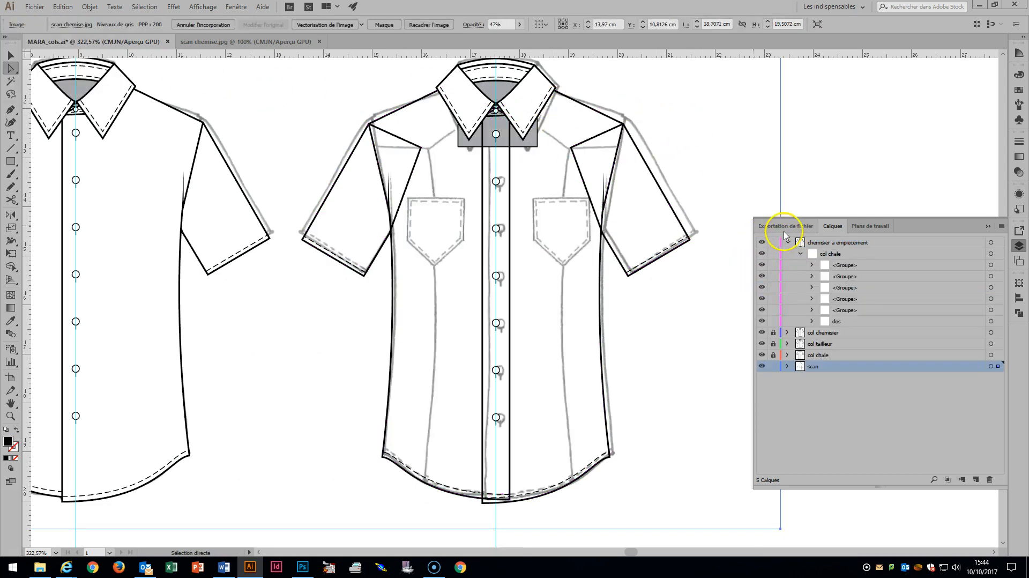
{"action": "left_click", "coordinate": [762, 321]}
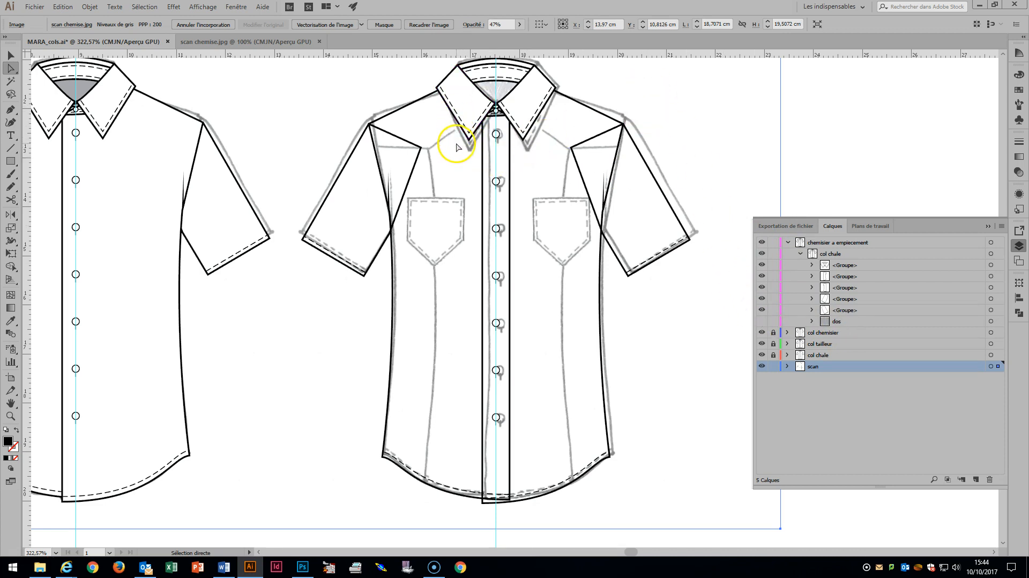
{"action": "key", "text": "z"}
{"action": "left_click_drag", "start_coordinate": [576, 119], "coordinate": [456, 154]}
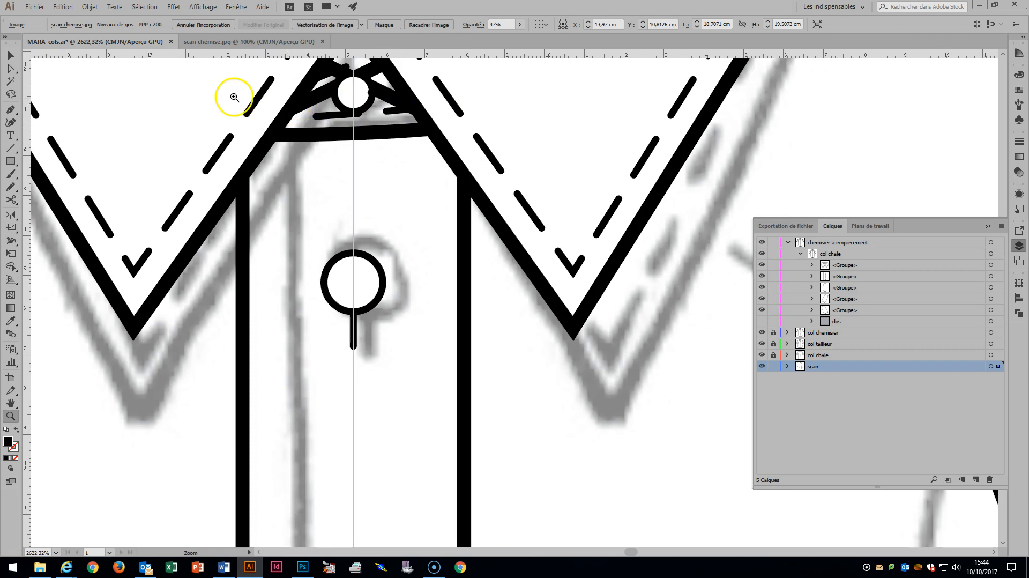
{"action": "left_click", "coordinate": [10, 68]}
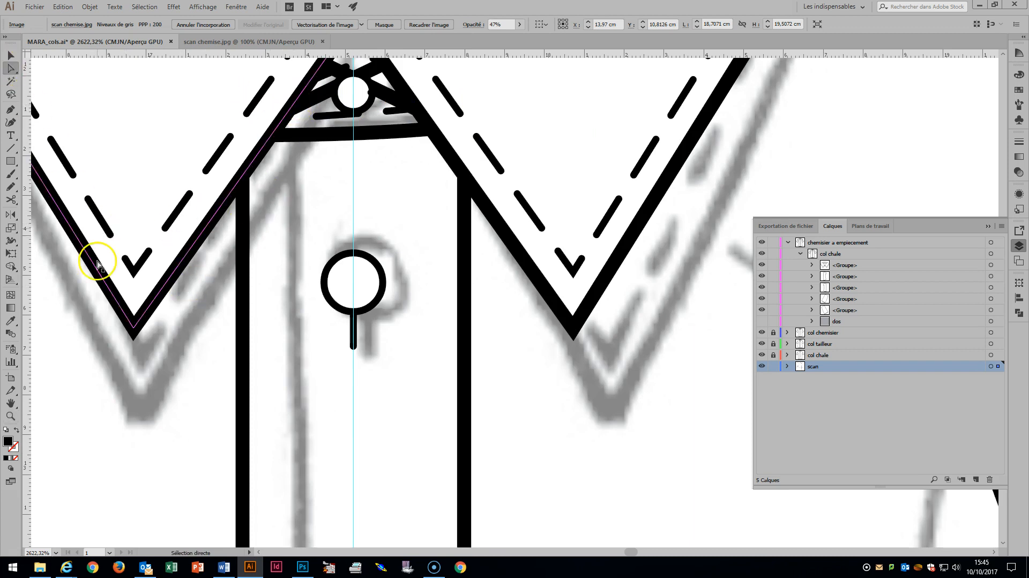
{"action": "left_click_drag", "start_coordinate": [92, 375], "coordinate": [170, 234]}
{"action": "key", "text": "ctrl+z"}
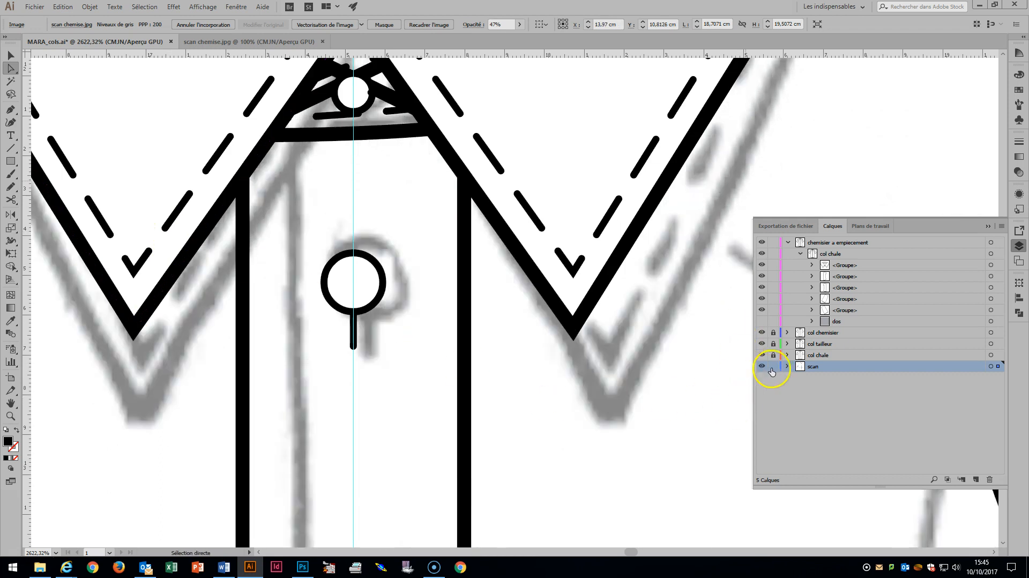
{"action": "left_click", "coordinate": [762, 366]}
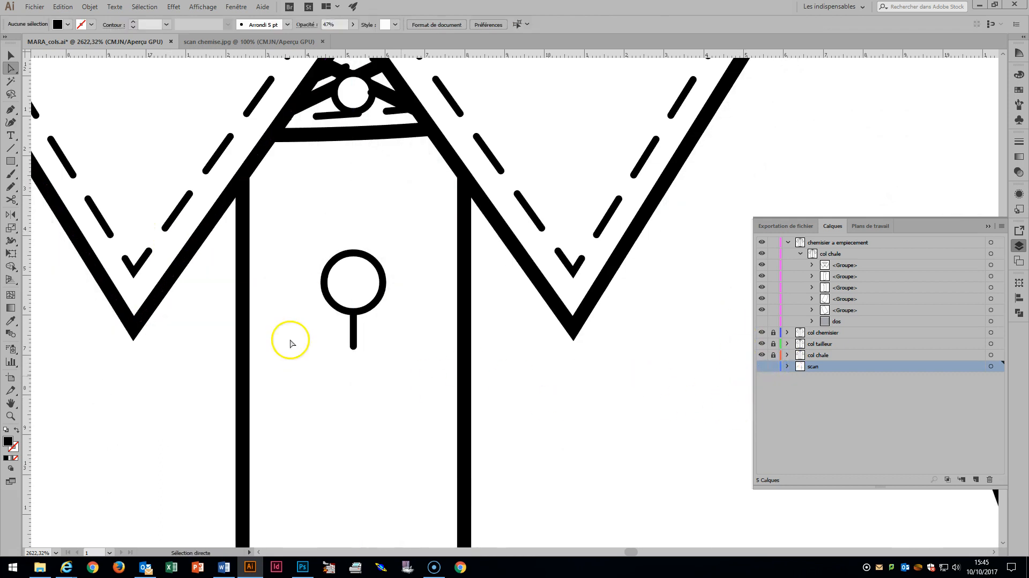
{"action": "left_click", "coordinate": [762, 366]}
{"action": "left_click", "coordinate": [774, 366]}
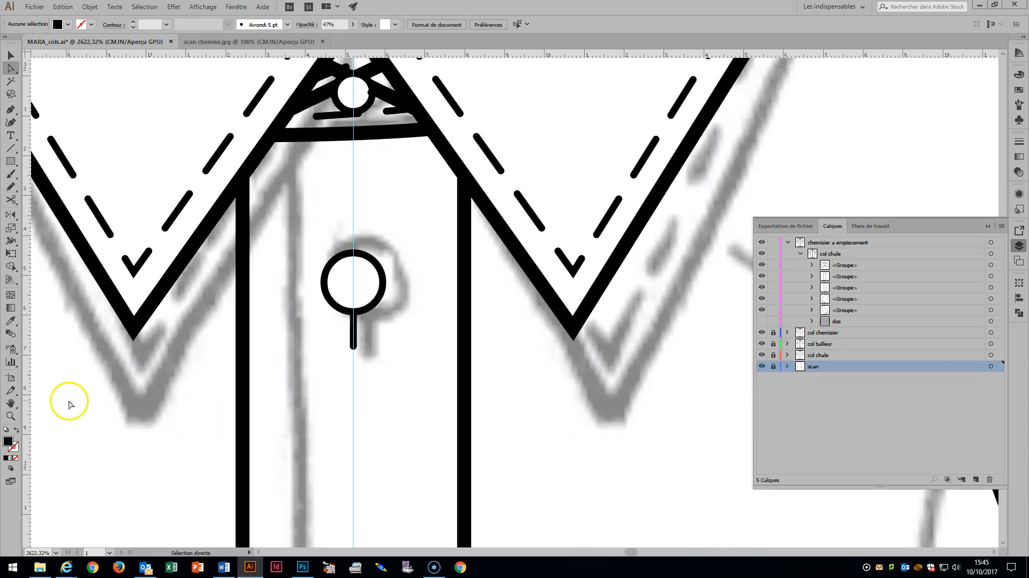
Move both collar tips and their stitching points down about 0.25 cm to match the longer collar in the sketch.
{"action": "left_click", "coordinate": [179, 221]}
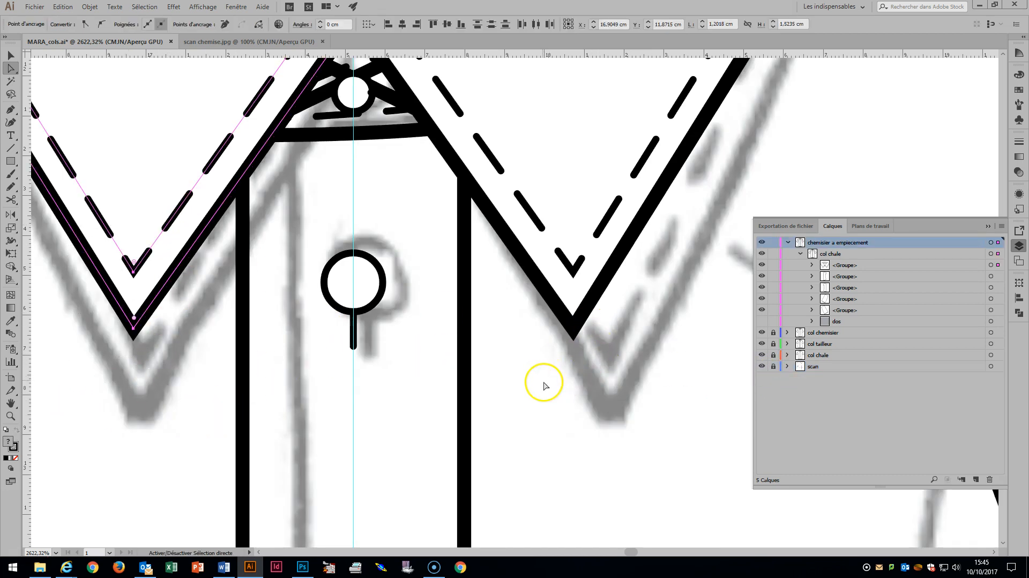
{"action": "left_click", "coordinate": [640, 231], "text": "shift"}
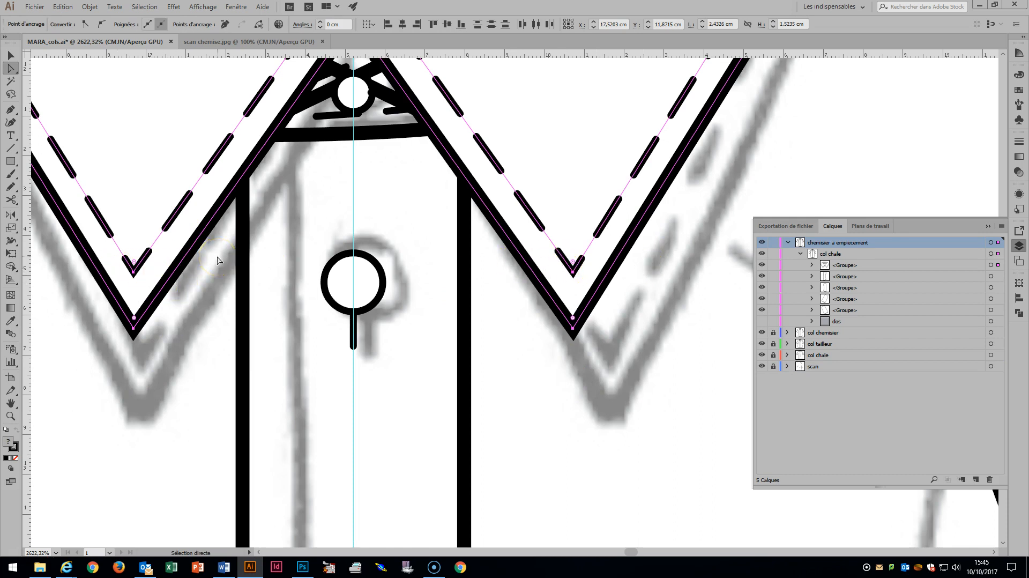
{"action": "key", "text": "Down"}
{"action": "key", "text": "Down"}
{"action": "key", "text": "Down"}
{"action": "key", "text": "Down"}
{"action": "key", "text": "Down"}
{"action": "key", "text": "Down"}
{"action": "key", "text": "Down"}
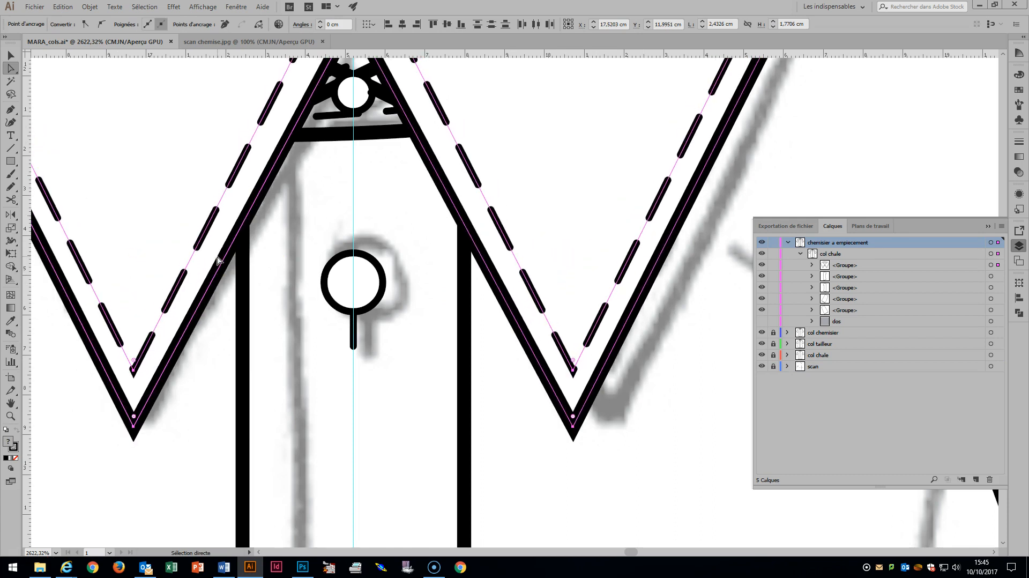
Hide the collar group and both sleeve groups of the copied shirt.
{"action": "key", "text": "ctrl+minus"}
{"action": "key", "text": "ctrl+minus"}
{"action": "key", "text": "ctrl+minus"}
{"action": "key", "text": "ctrl+minus"}
{"action": "key", "text": "ctrl+minus"}
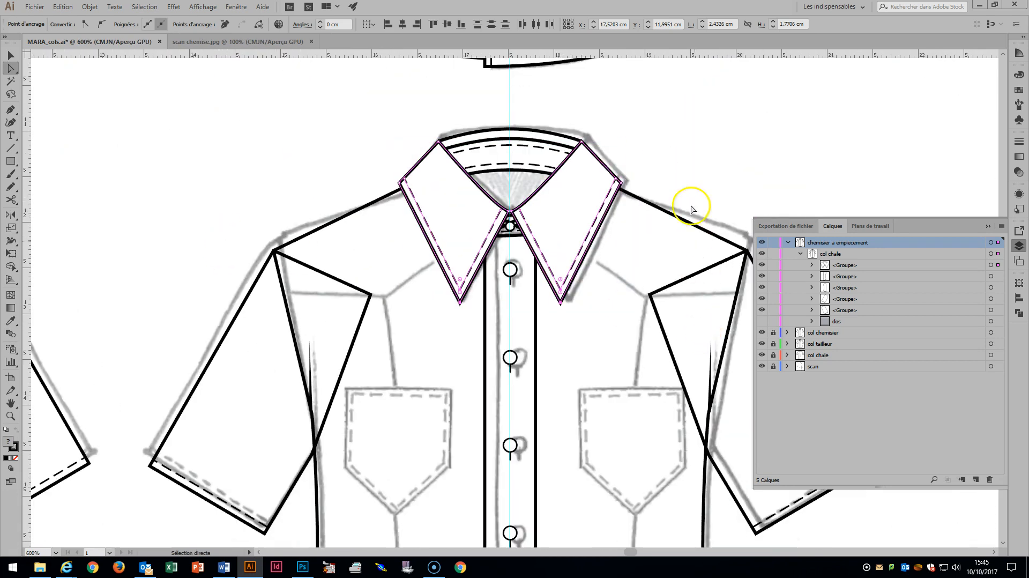
{"action": "left_click", "coordinate": [677, 144]}
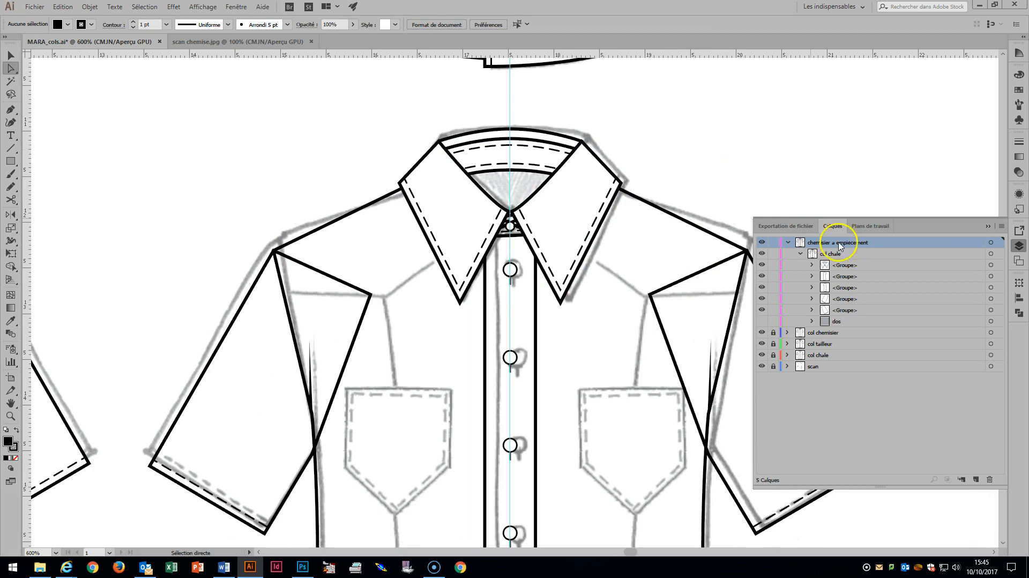
{"action": "left_click", "coordinate": [762, 264]}
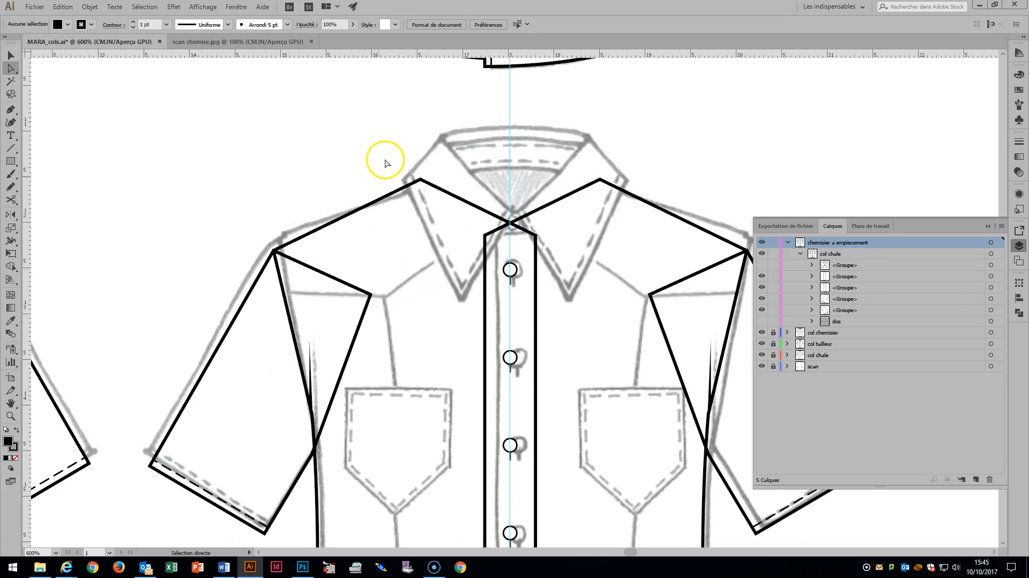
{"action": "left_click", "coordinate": [761, 310]}
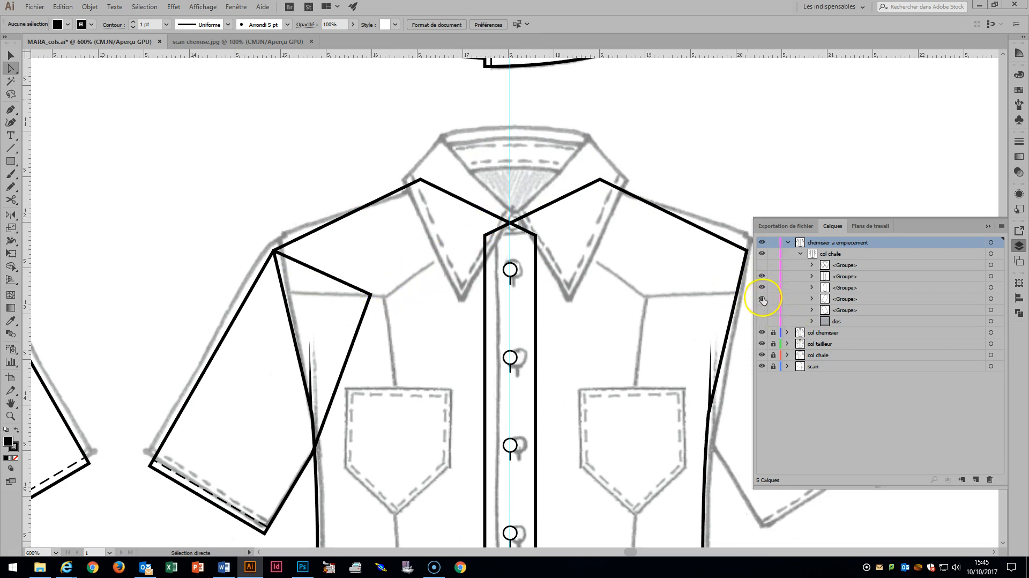
{"action": "left_click", "coordinate": [762, 299]}
Delete the left-hand front panel outline of the copied shirt and the tapered crease line at its armhole.
{"action": "left_click_drag", "start_coordinate": [533, 310], "coordinate": [416, 214]}
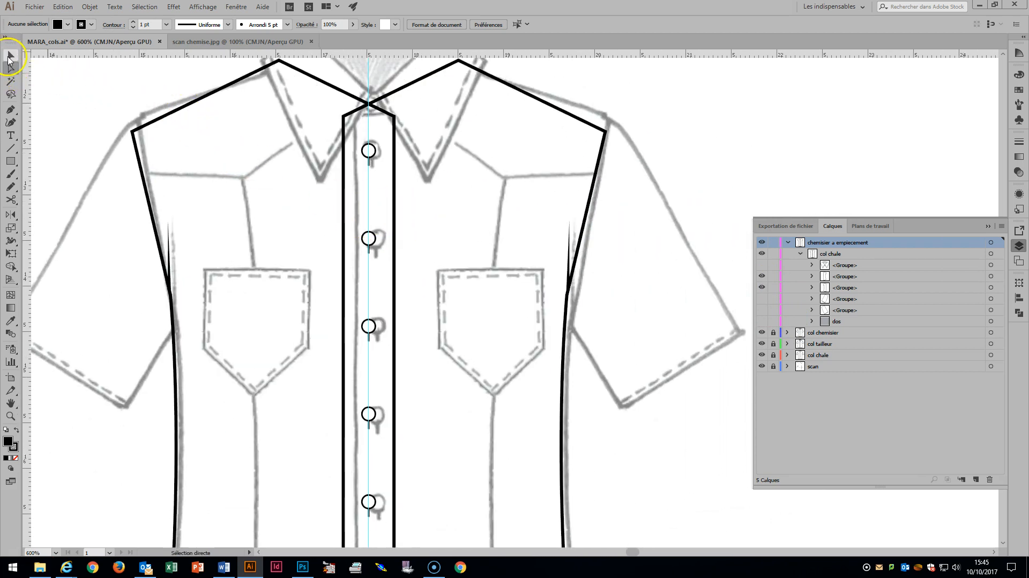
{"action": "left_click_drag", "start_coordinate": [11, 68], "coordinate": [48, 82]}
{"action": "left_click", "coordinate": [171, 112]}
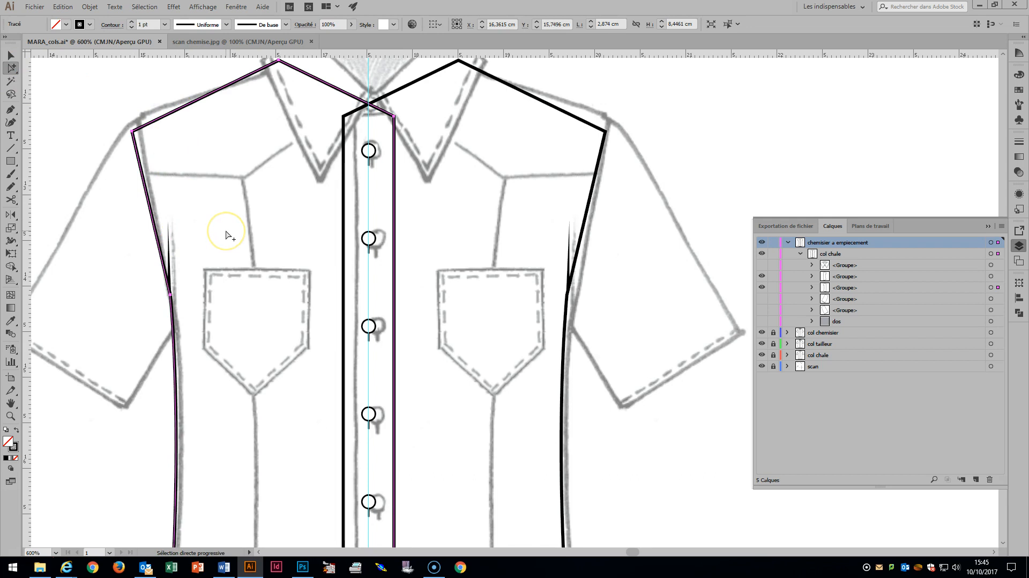
{"action": "key", "text": "Delete"}
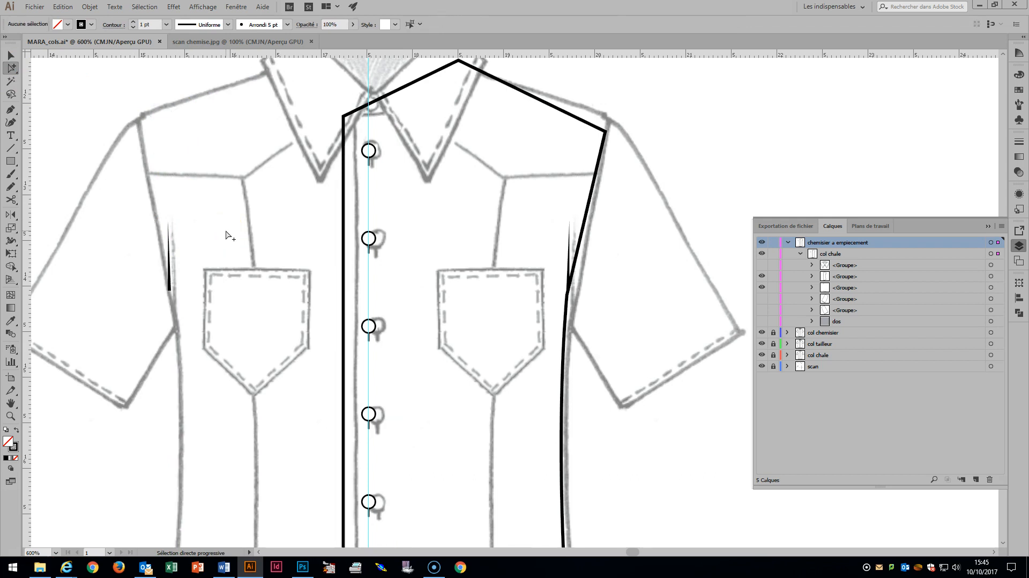
{"action": "left_click", "coordinate": [169, 260]}
{"action": "key", "text": "Delete"}
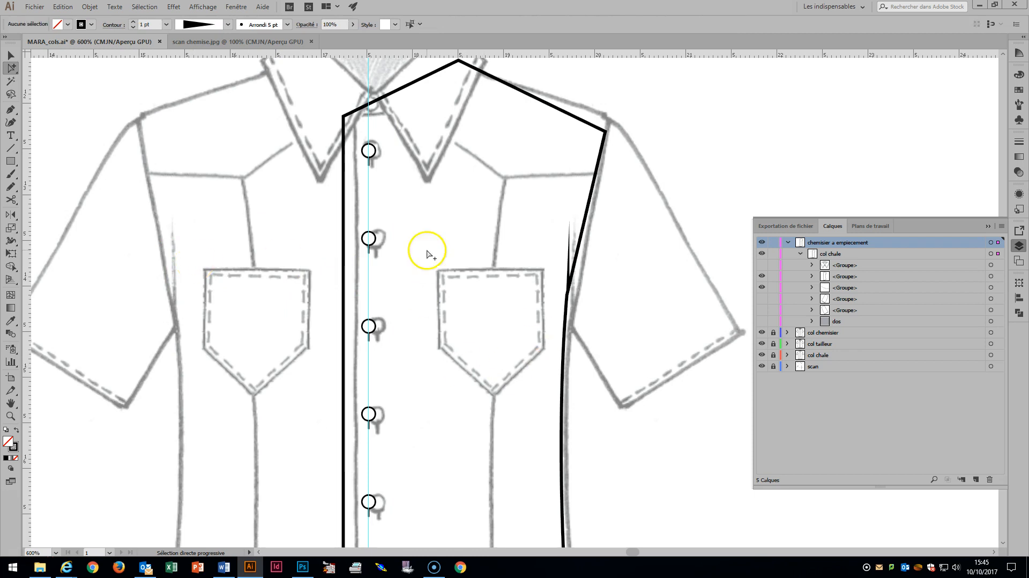
{"action": "left_click", "coordinate": [584, 121]}
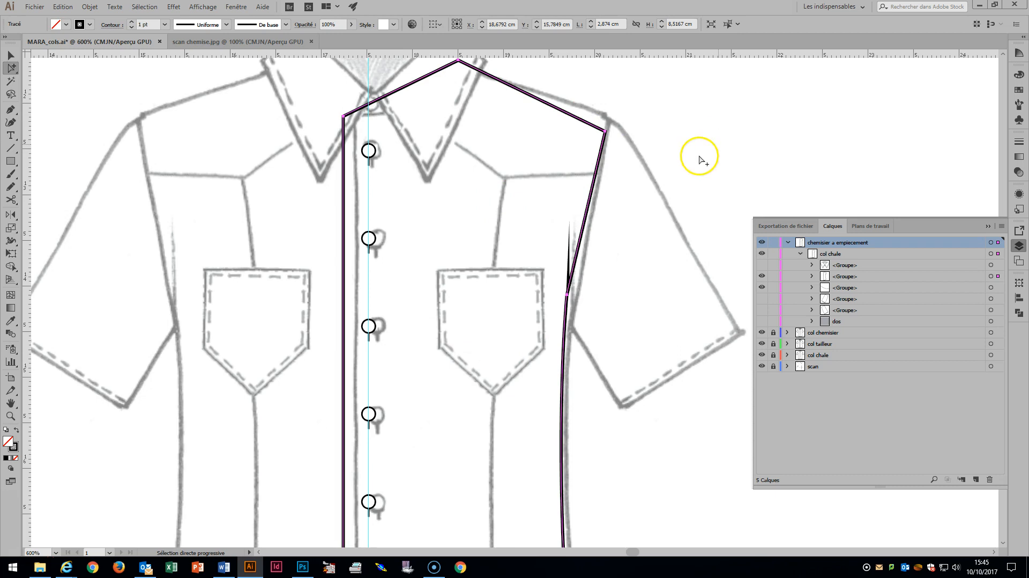
{"action": "left_click", "coordinate": [683, 123]}
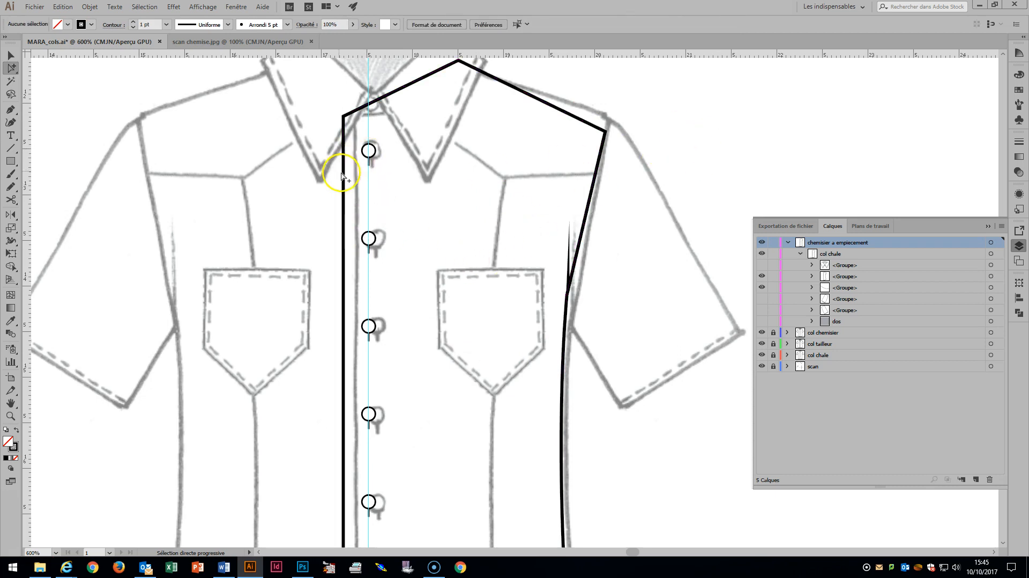
Move the front panel outline's centre-front edge about 0.1 cm inward to match the button placket line in the sketch.
{"action": "left_click_drag", "start_coordinate": [9, 72], "coordinate": [41, 68]}
{"action": "left_click", "coordinate": [344, 242]}
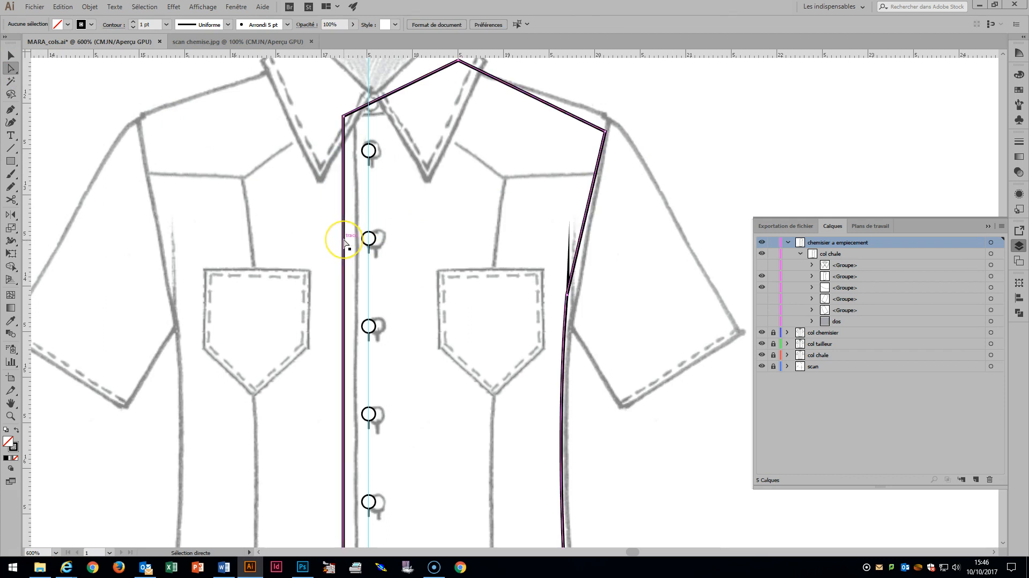
{"action": "left_click_drag", "start_coordinate": [346, 243], "coordinate": [355, 243]}
{"action": "key", "text": "ctrl+z"}
{"action": "left_click", "coordinate": [344, 116]}
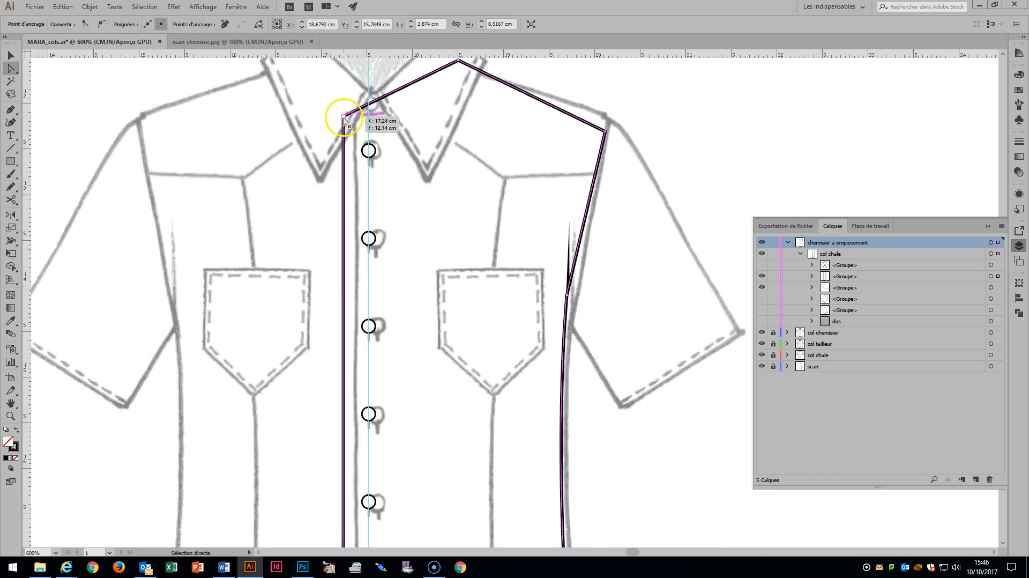
{"action": "scroll", "coordinate": [442, 346], "scroll_direction": "down", "scroll_amount": 2}
{"action": "scroll", "coordinate": [442, 345], "scroll_direction": "down", "scroll_amount": 8}
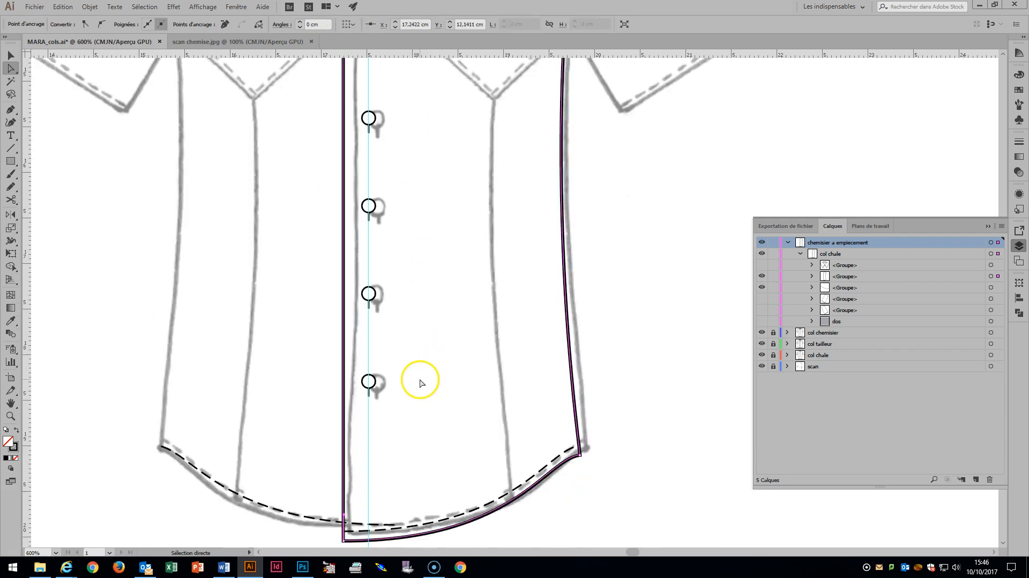
{"action": "left_click_drag", "start_coordinate": [342, 531], "coordinate": [544, 418]}
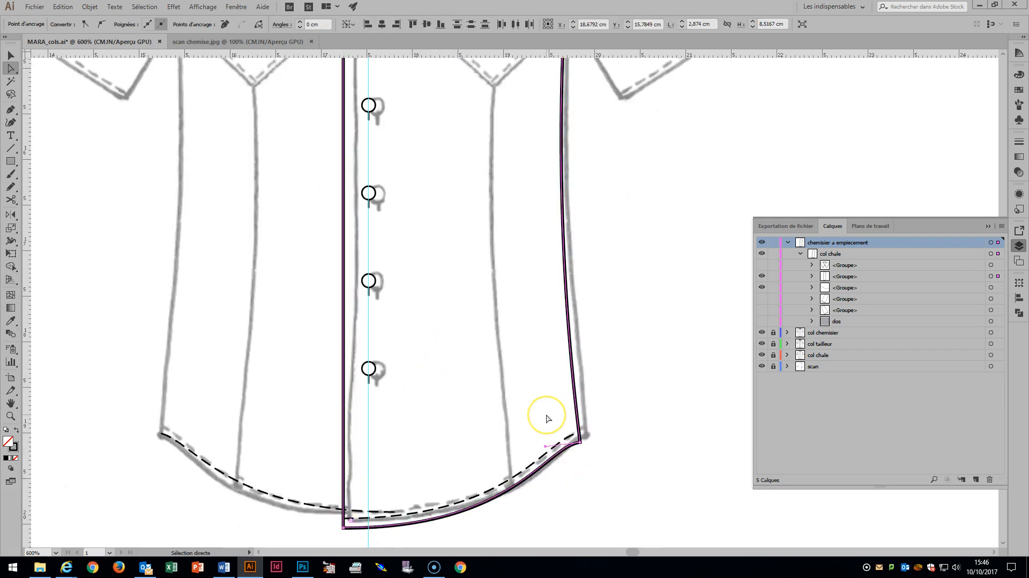
{"action": "scroll", "coordinate": [546, 418], "scroll_direction": "up", "scroll_amount": 15}
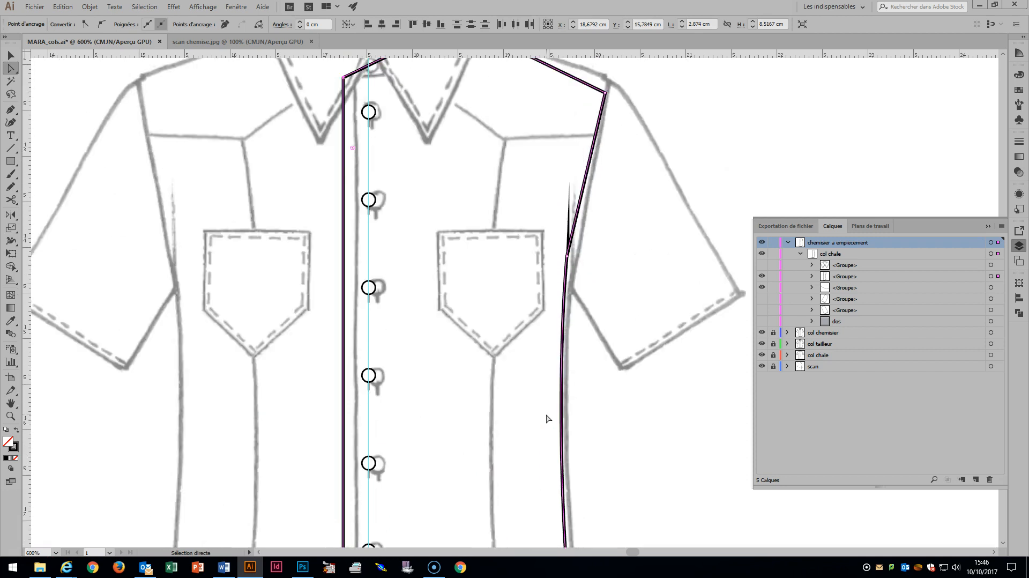
{"action": "key", "text": "Right"}
{"action": "key", "text": "Right"}
{"action": "key", "text": "Right"}
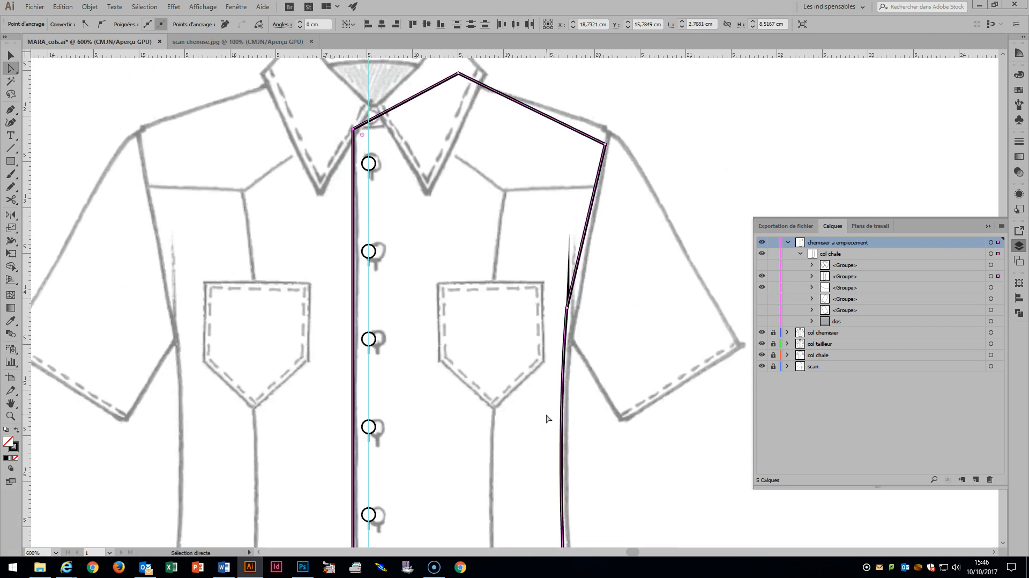
{"action": "left_click", "coordinate": [665, 130]}
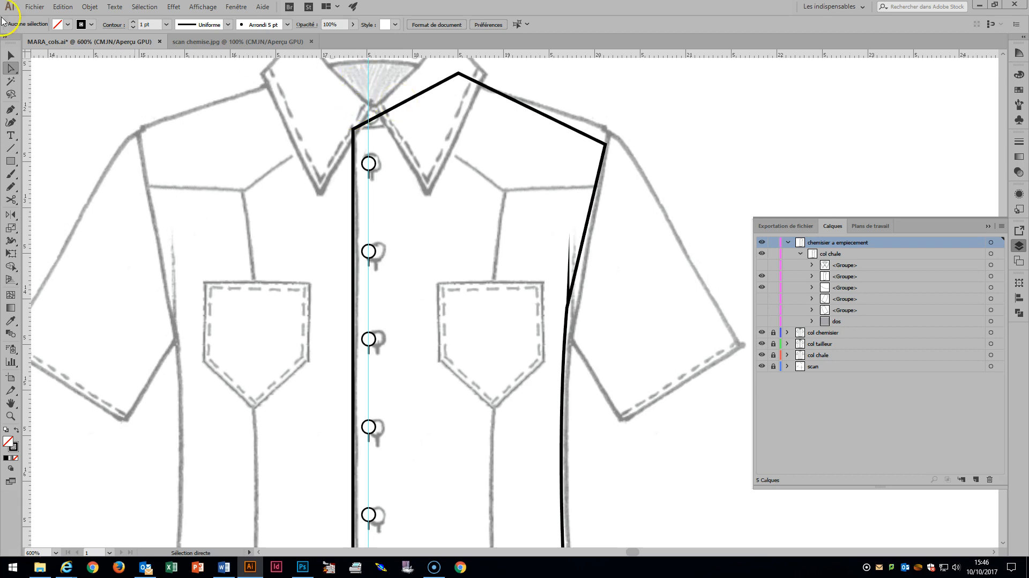
Duplicate the front panel outline in place and give the copy a light orange stroke with no fill.
{"action": "left_click_drag", "start_coordinate": [12, 72], "coordinate": [49, 84]}
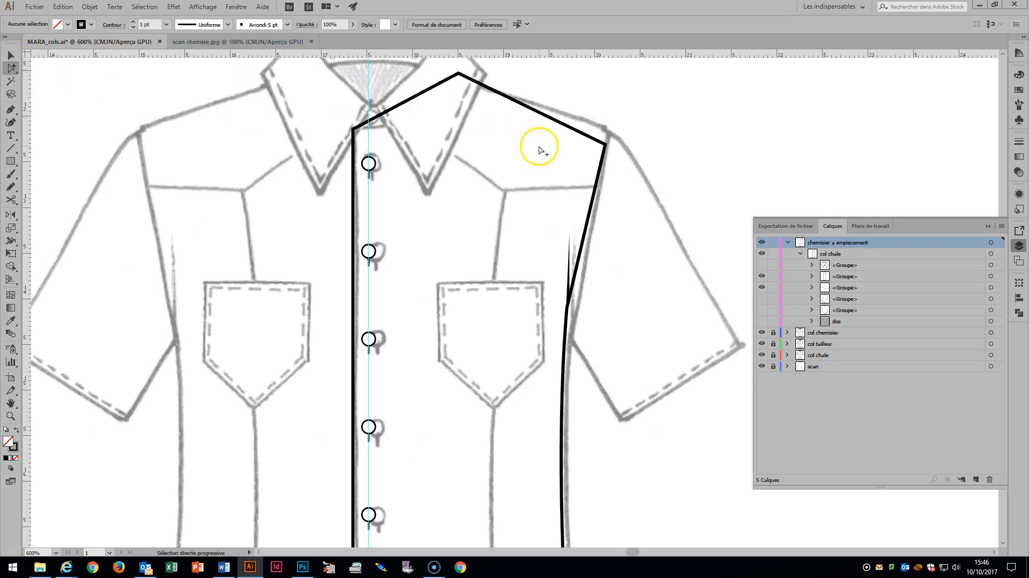
{"action": "left_click", "coordinate": [564, 130]}
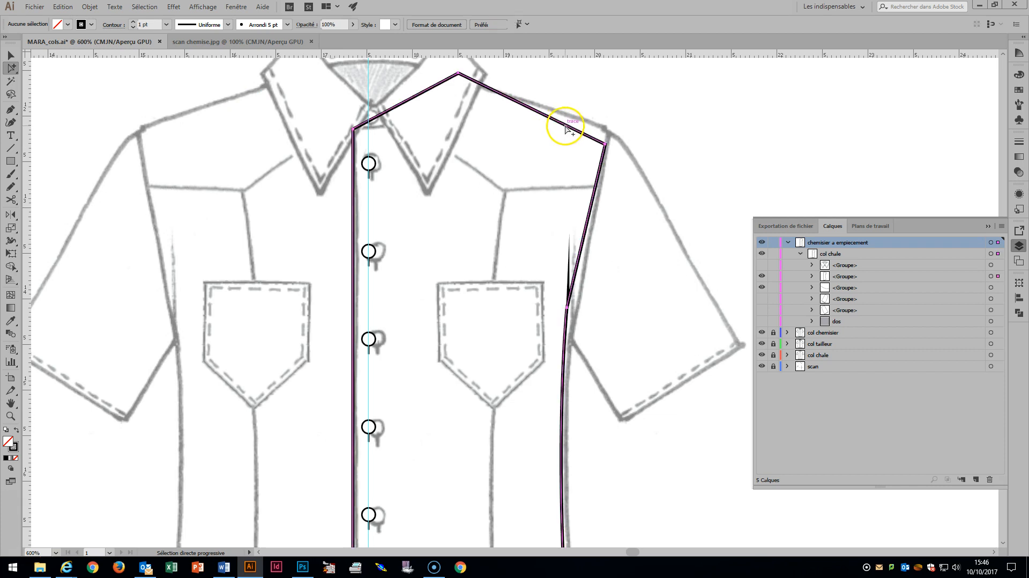
{"action": "key", "text": "ctrl"}
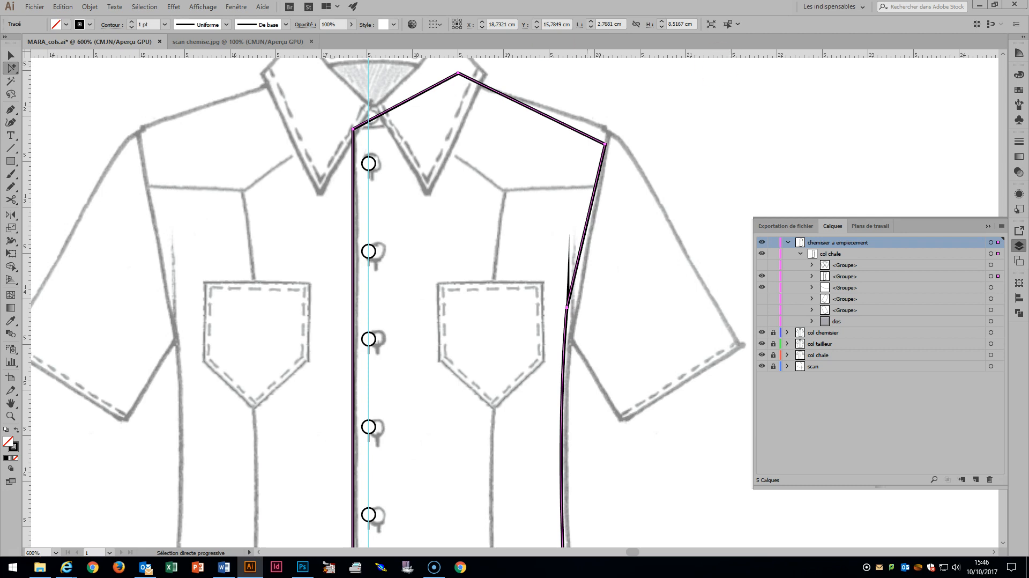
{"action": "left_click", "coordinate": [1019, 89]}
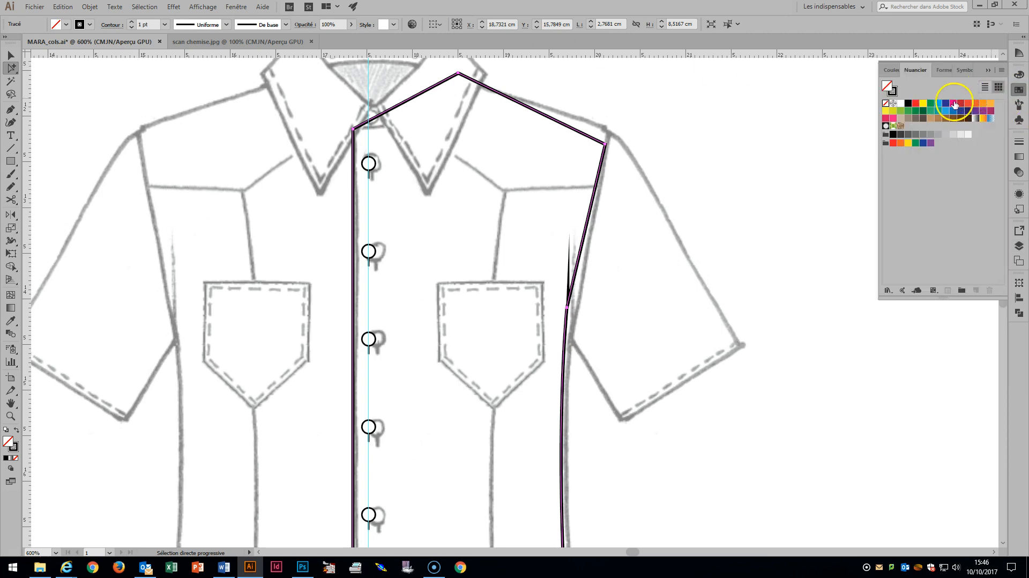
{"action": "left_click", "coordinate": [990, 104]}
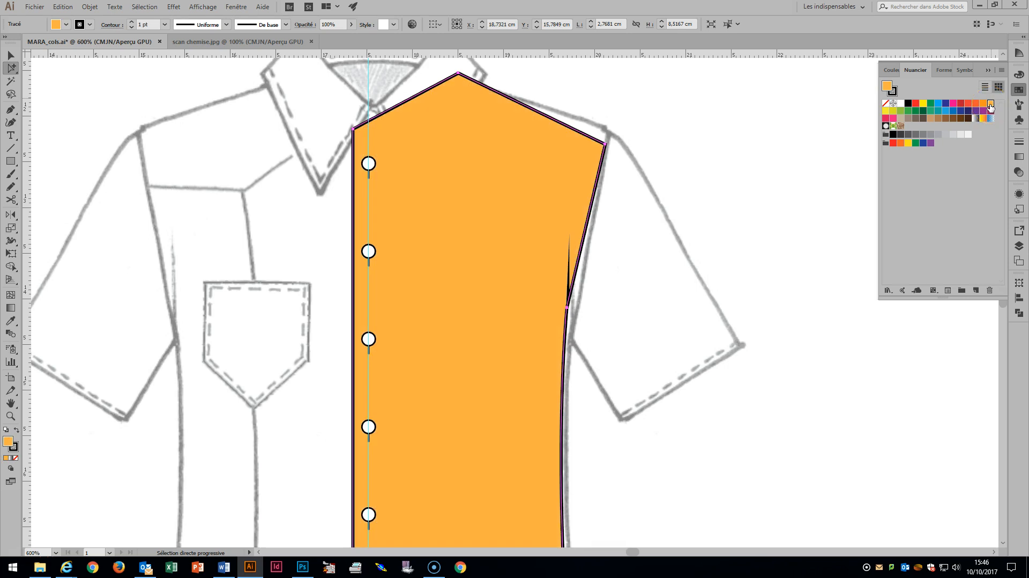
{"action": "left_click", "coordinate": [885, 103]}
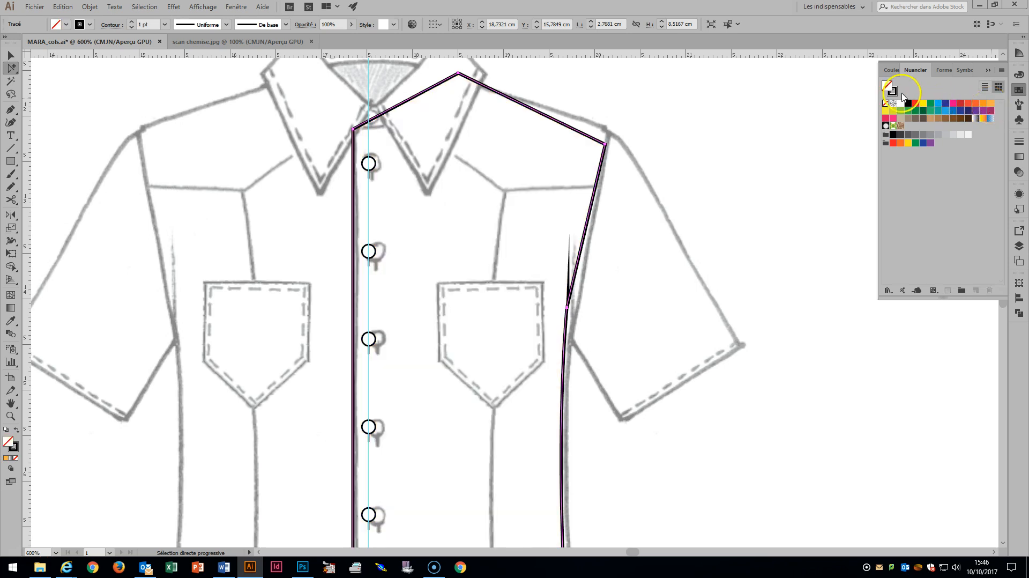
{"action": "left_click", "coordinate": [990, 104]}
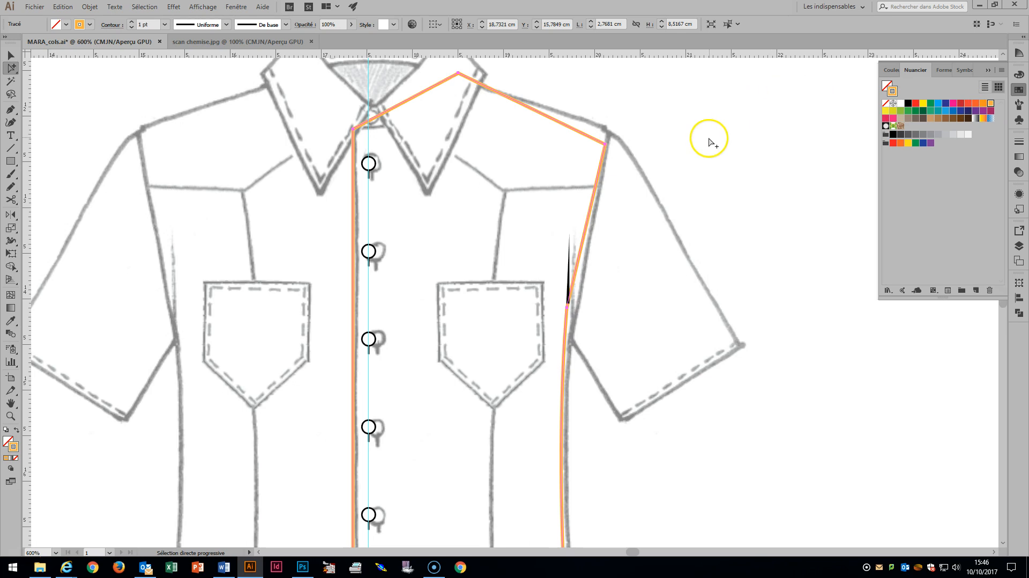
Cut the orange outline at the yoke seam on the armhole and at the neckline, and delete its lower part.
{"action": "key", "text": "c"}
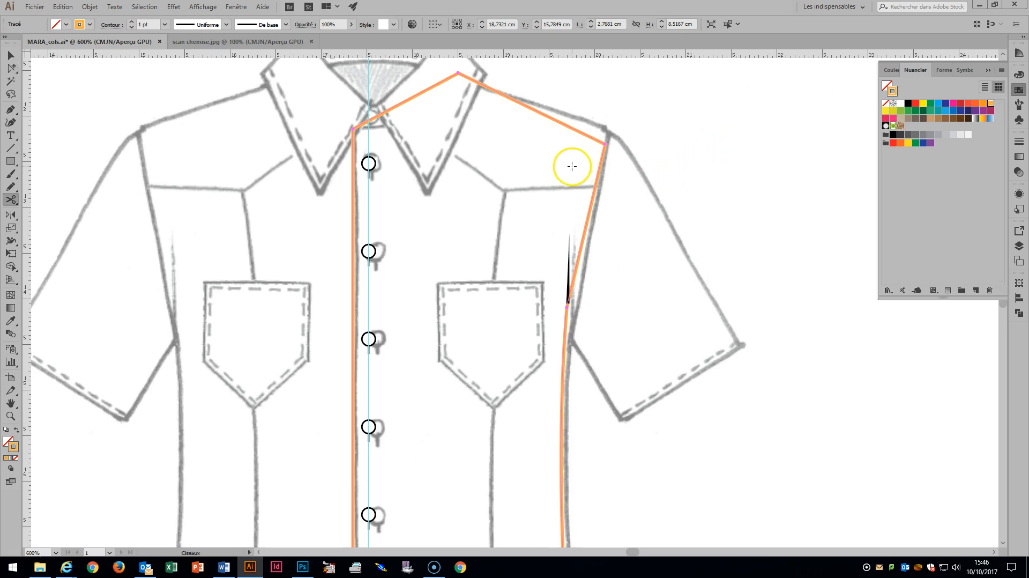
{"action": "left_click", "coordinate": [596, 187]}
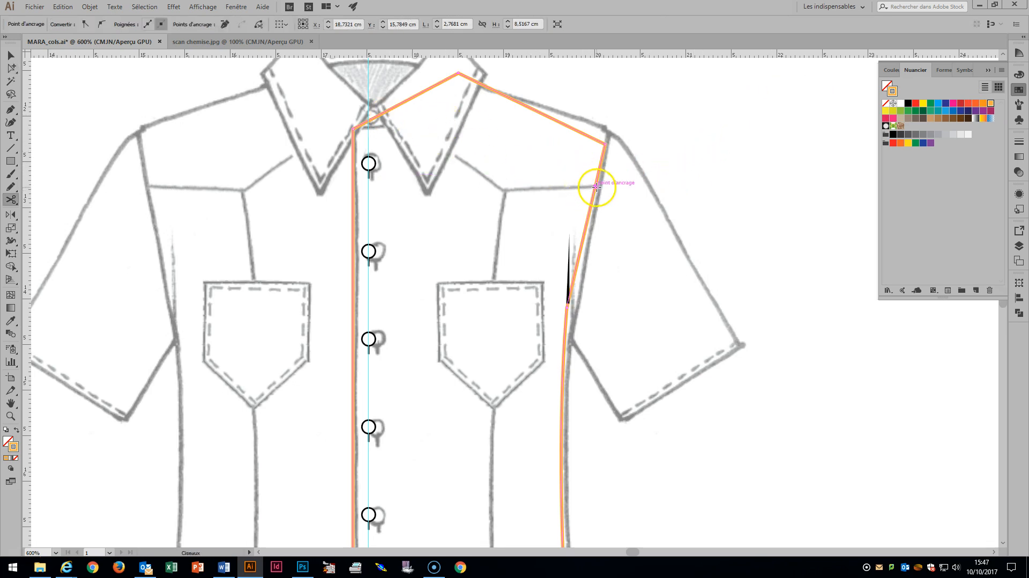
{"action": "left_click", "coordinate": [392, 109]}
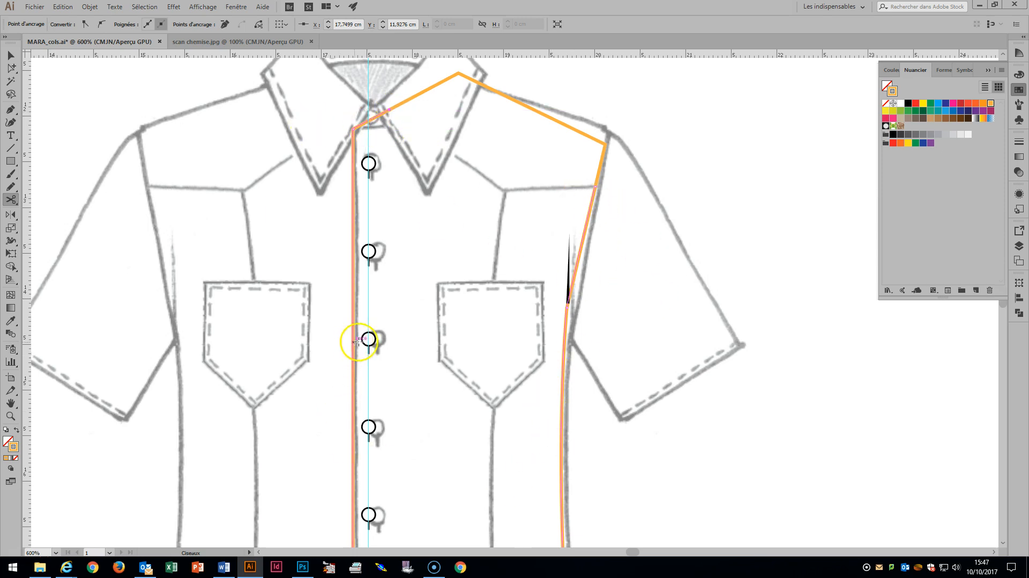
{"action": "left_click", "coordinate": [1023, 247]}
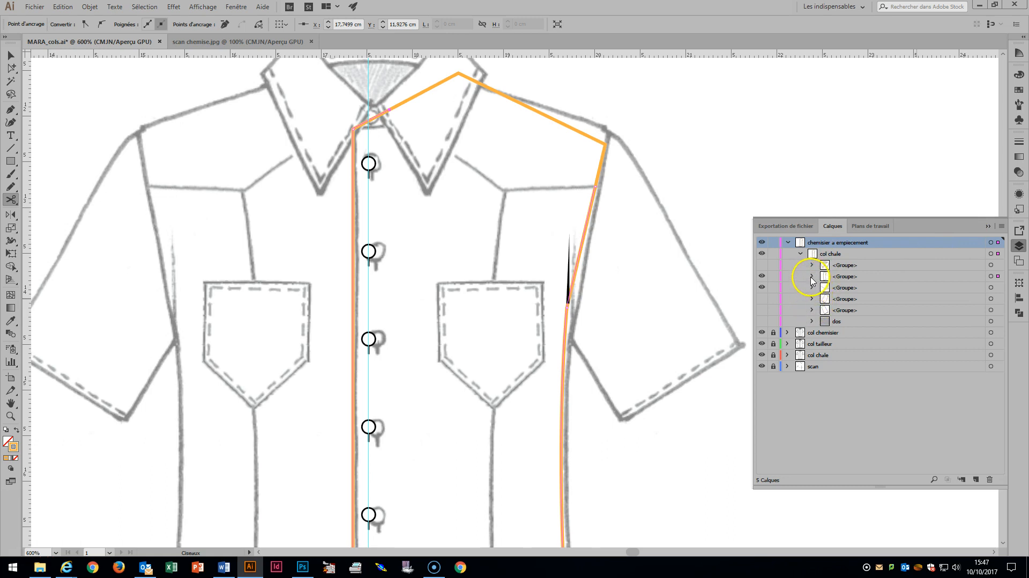
{"action": "left_click", "coordinate": [811, 276]}
{"action": "left_click", "coordinate": [825, 299]}
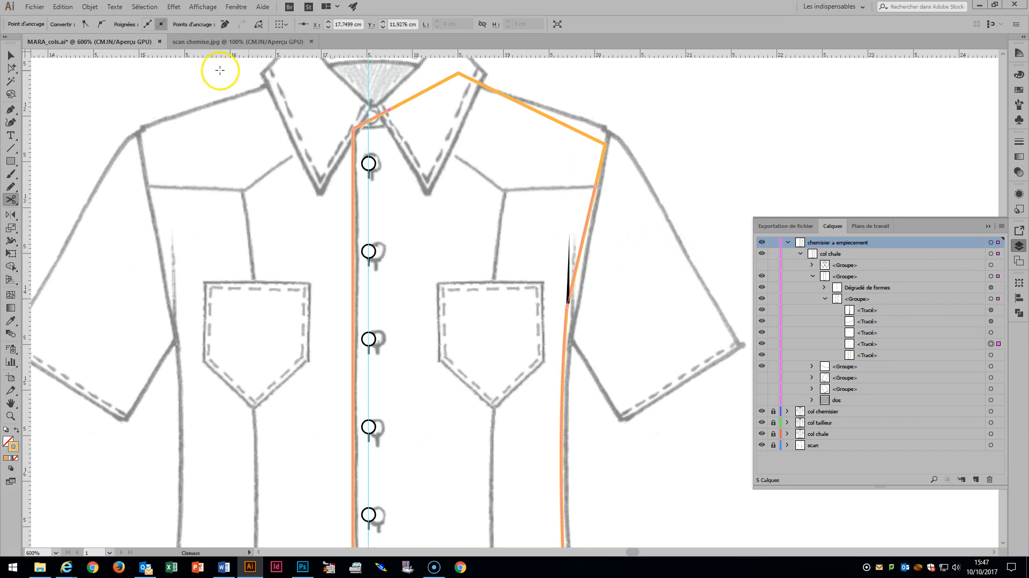
{"action": "left_click", "coordinate": [11, 69]}
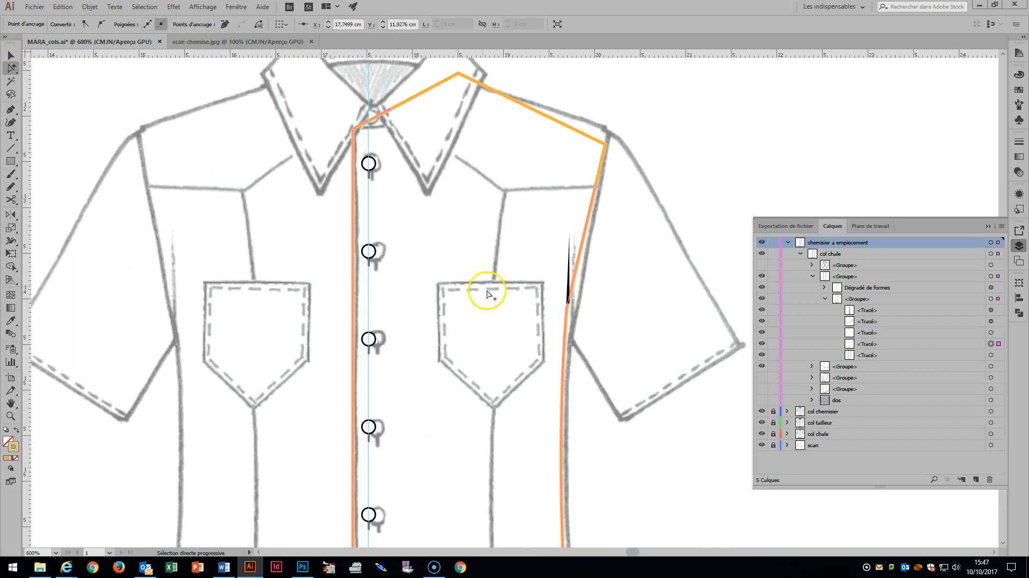
{"action": "left_click", "coordinate": [565, 355]}
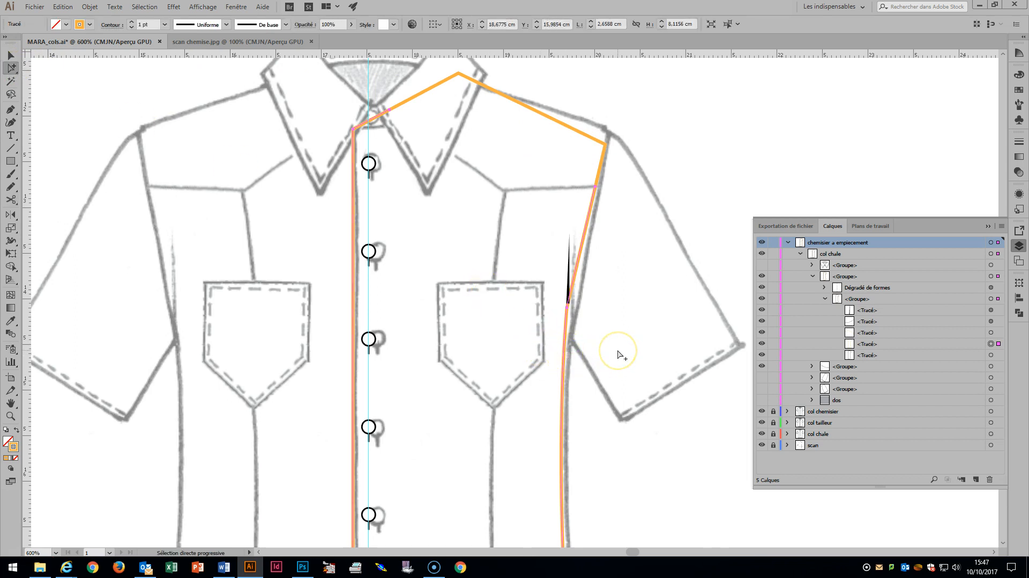
{"action": "key", "text": "Delete"}
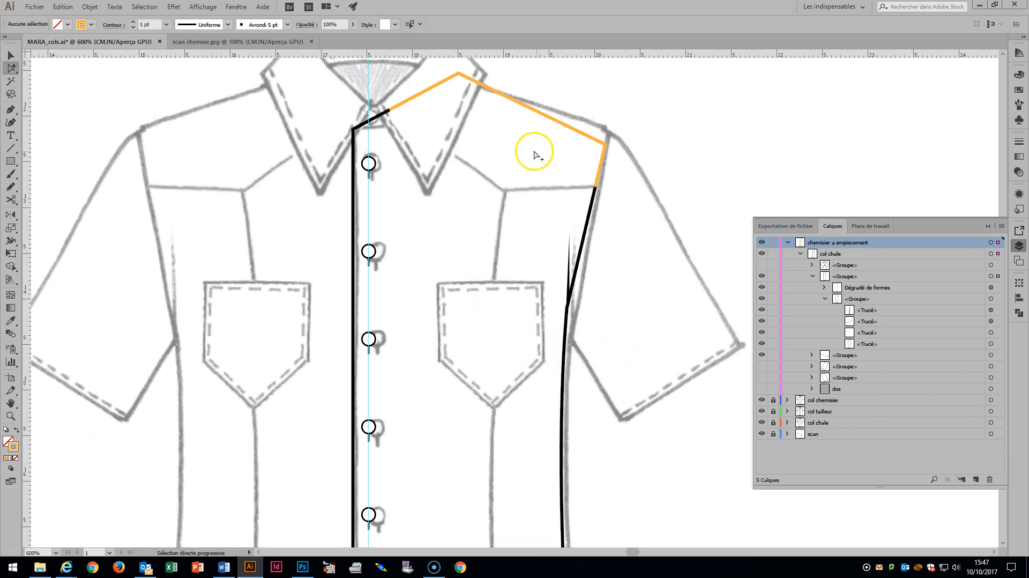
Close the orange yoke shape from the neckline cut through the seam corner above the pocket to the armhole cut.
{"action": "left_click", "coordinate": [11, 109]}
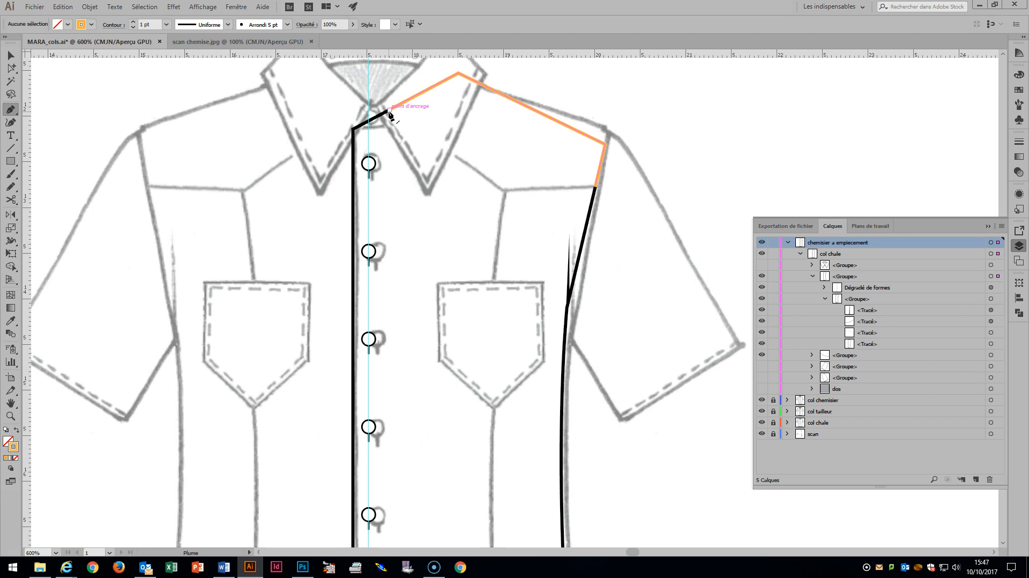
{"action": "left_click", "coordinate": [390, 112]}
{"action": "left_click", "coordinate": [502, 190]}
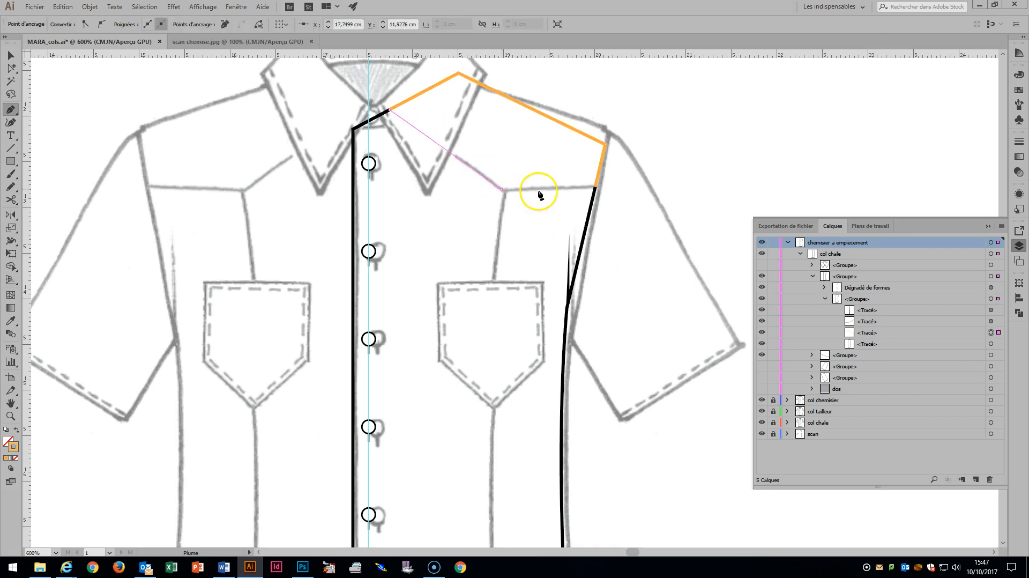
{"action": "left_click", "coordinate": [596, 187]}
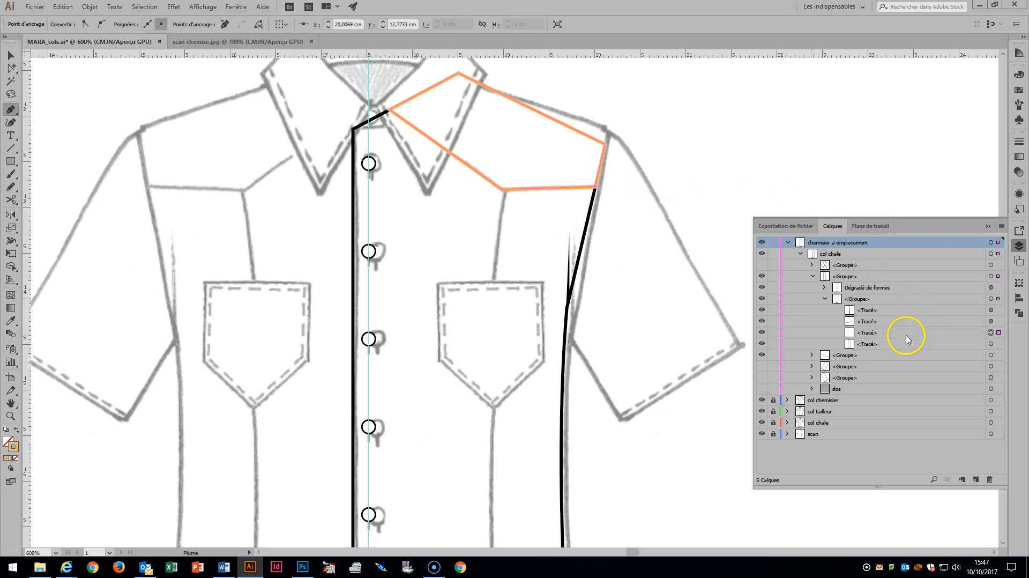
Duplicate the black front outline's armhole, side and hem segments in place and give the copy a light blue stroke.
{"action": "left_click", "coordinate": [11, 68]}
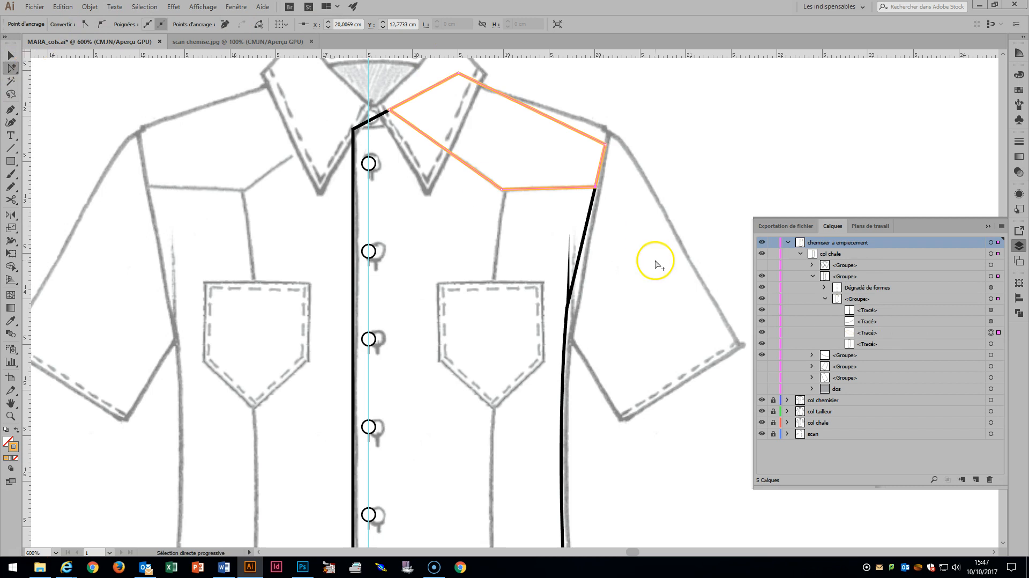
{"action": "scroll", "coordinate": [655, 262], "scroll_direction": "down", "scroll_amount": 3}
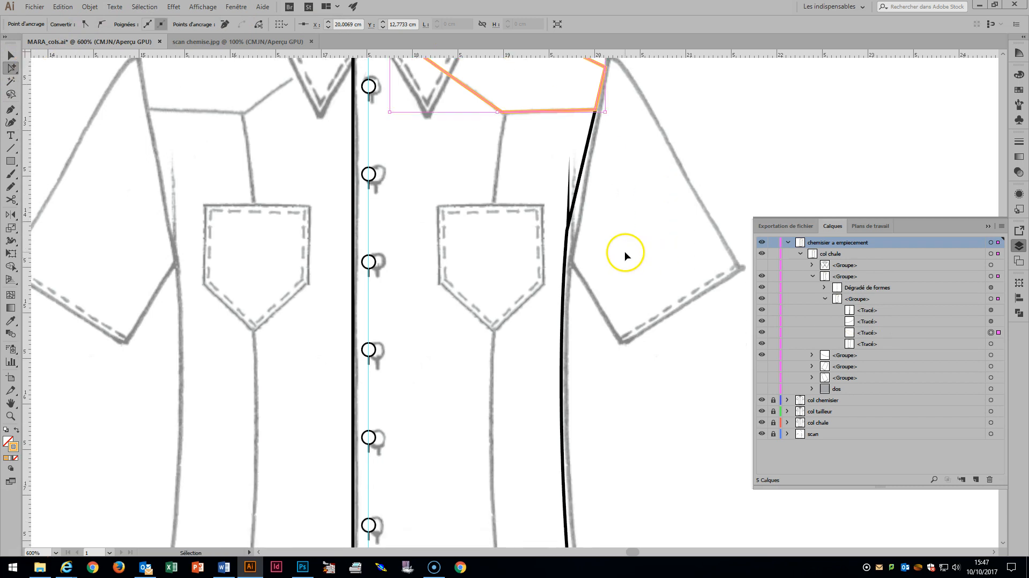
{"action": "key", "text": "ctrl+minus"}
{"action": "scroll", "coordinate": [608, 300], "scroll_direction": "down", "scroll_amount": 7}
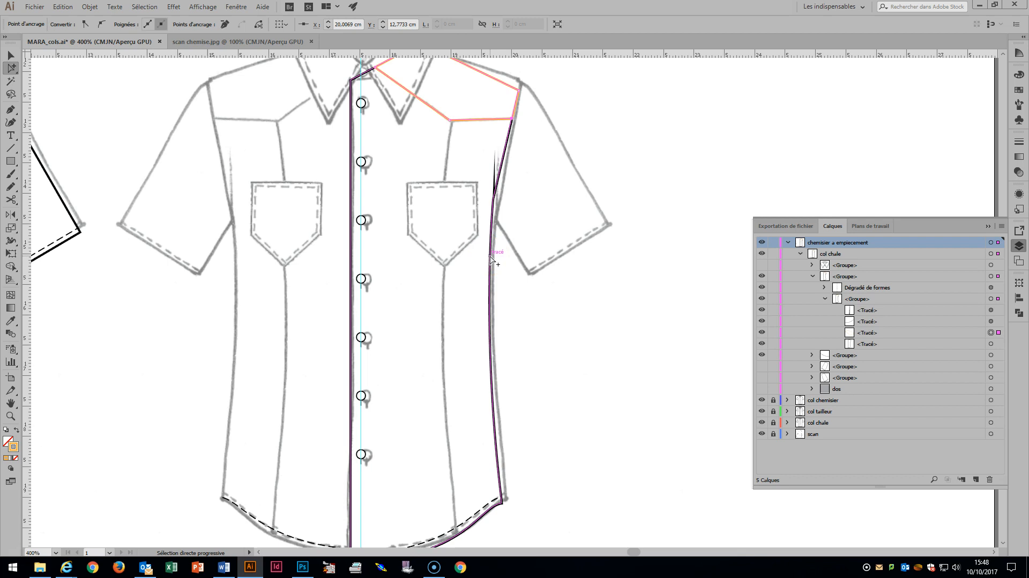
{"action": "left_click_drag", "start_coordinate": [9, 69], "coordinate": [48, 69]}
{"action": "left_click", "coordinate": [593, 318]}
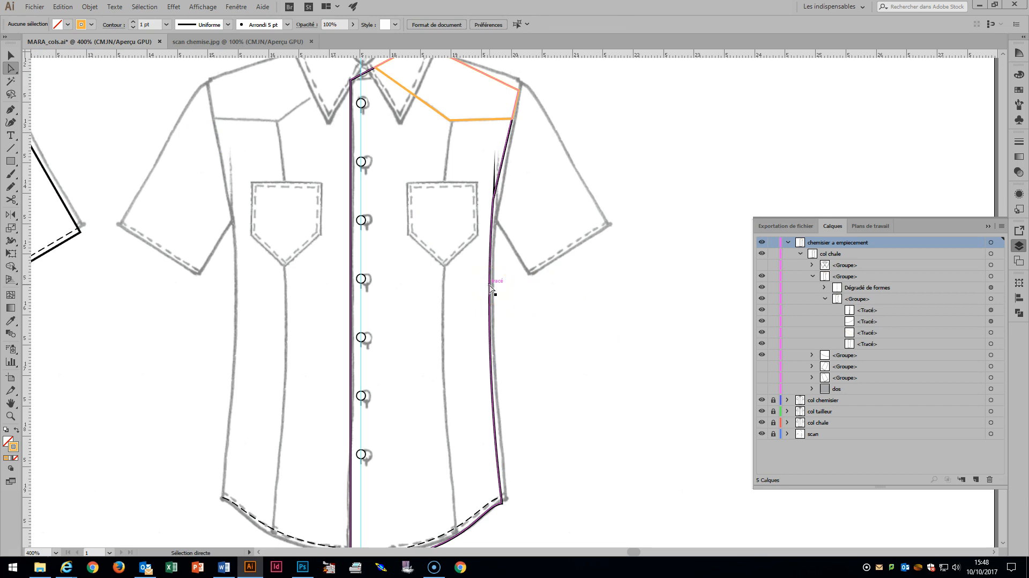
{"action": "left_click", "coordinate": [490, 288]}
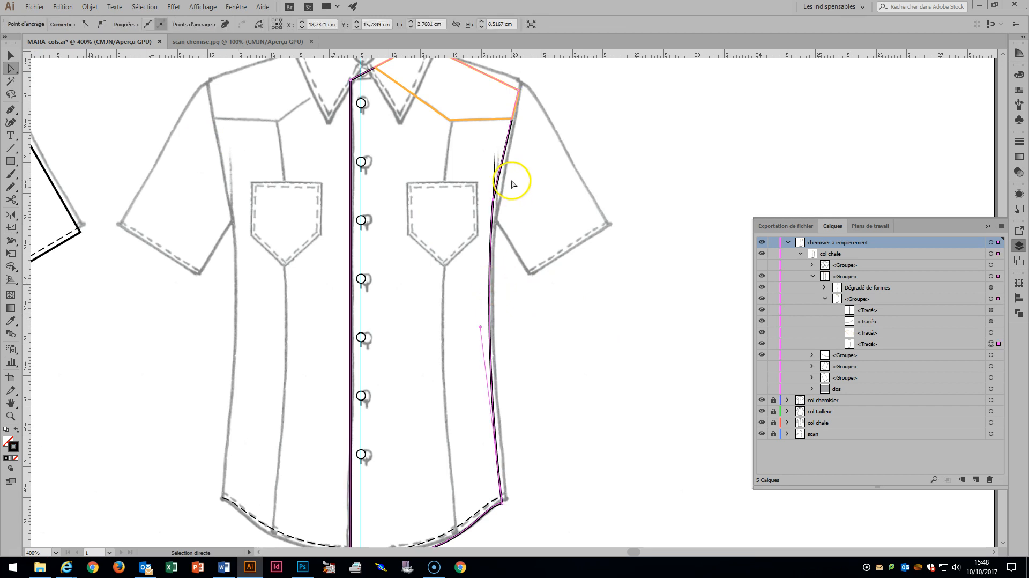
{"action": "left_click", "coordinate": [494, 199]}
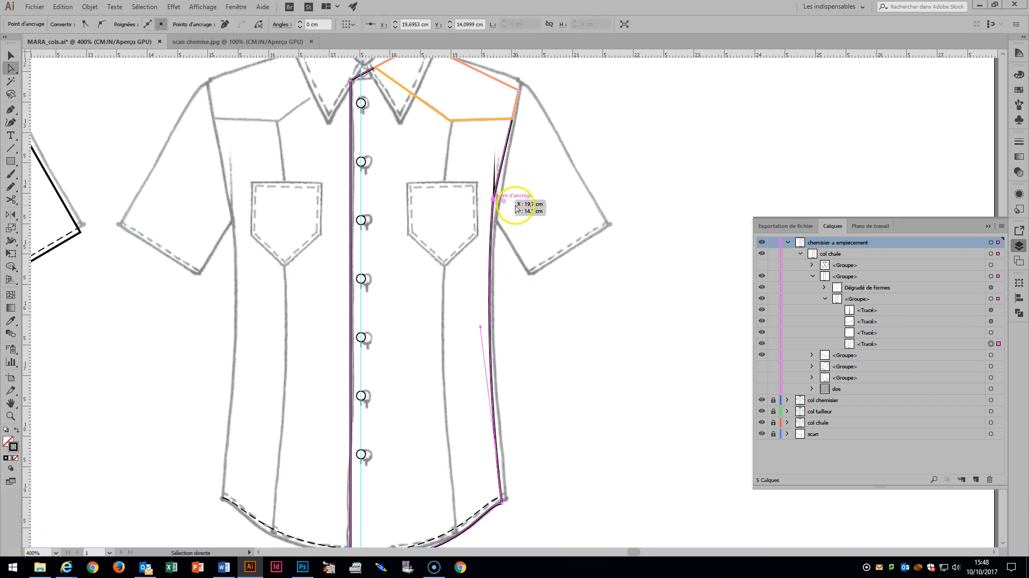
{"action": "left_click", "coordinate": [502, 502], "text": "shift"}
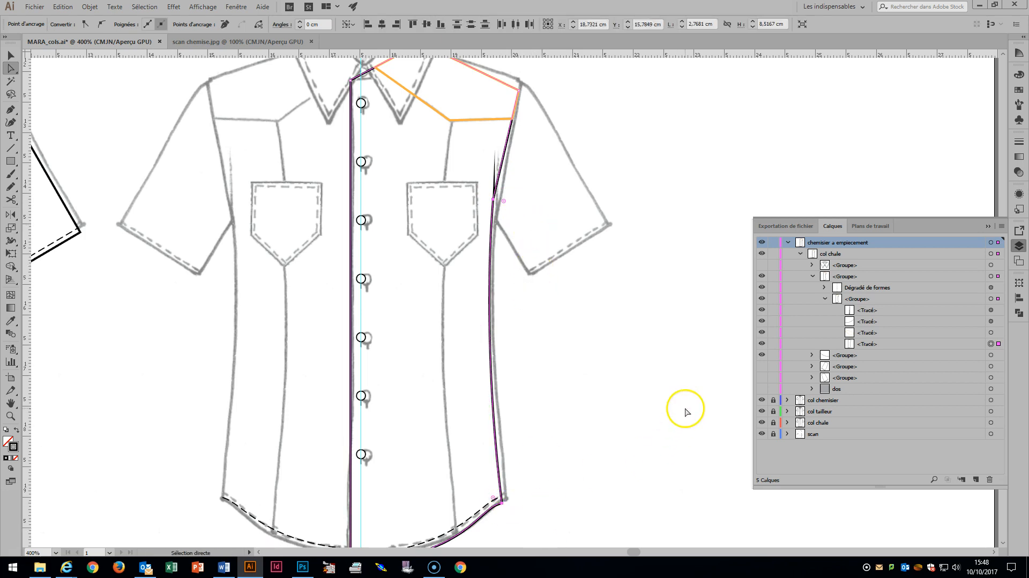
{"action": "key", "text": "ctrl"}
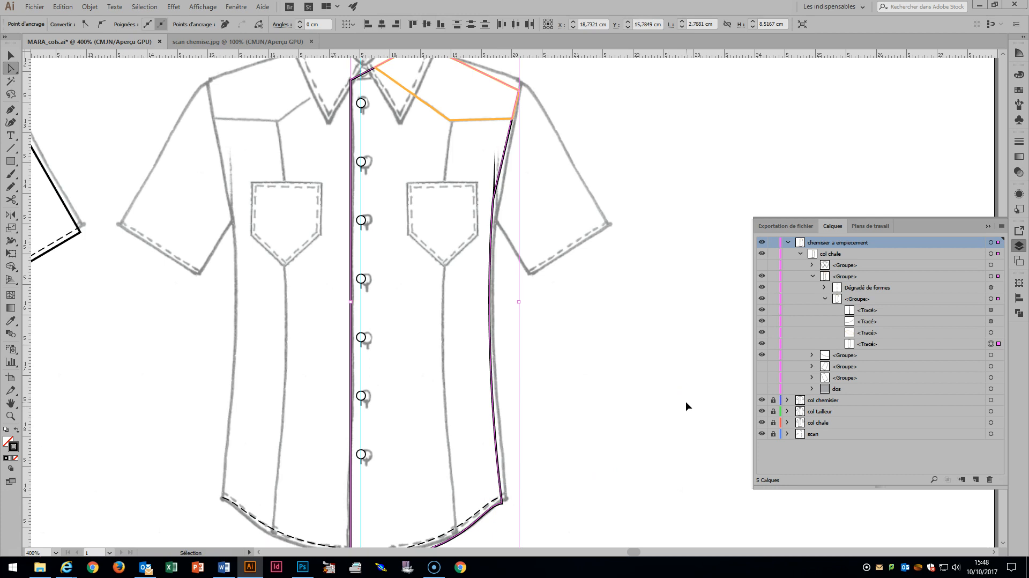
{"action": "key", "text": "ctrl+f"}
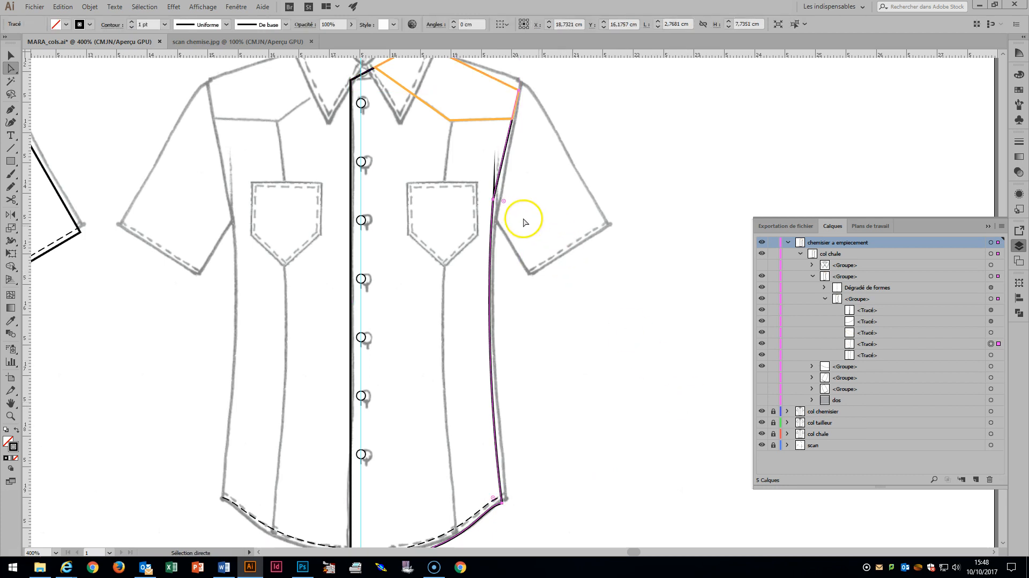
{"action": "left_click", "coordinate": [1022, 90]}
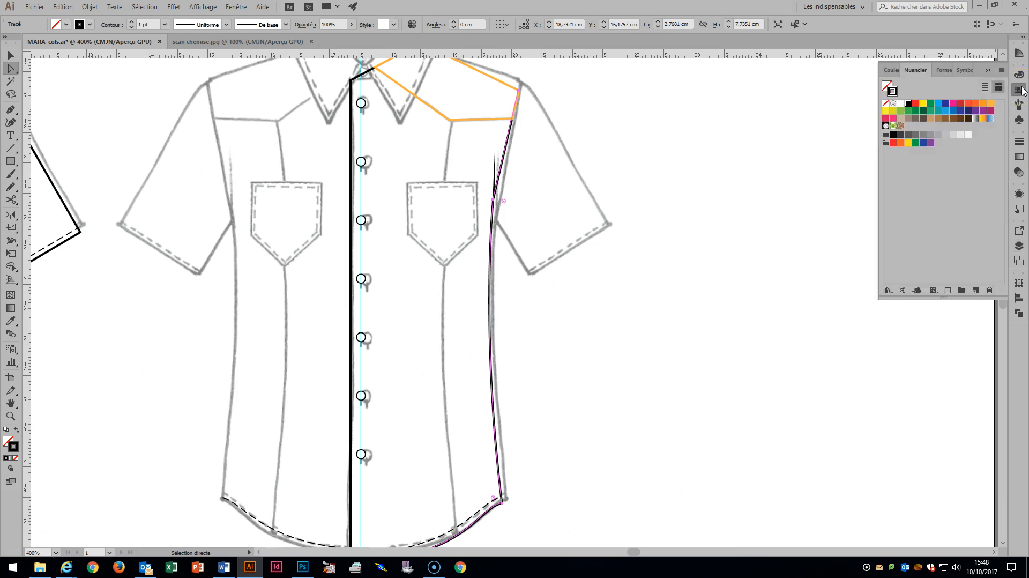
{"action": "left_click", "coordinate": [939, 103]}
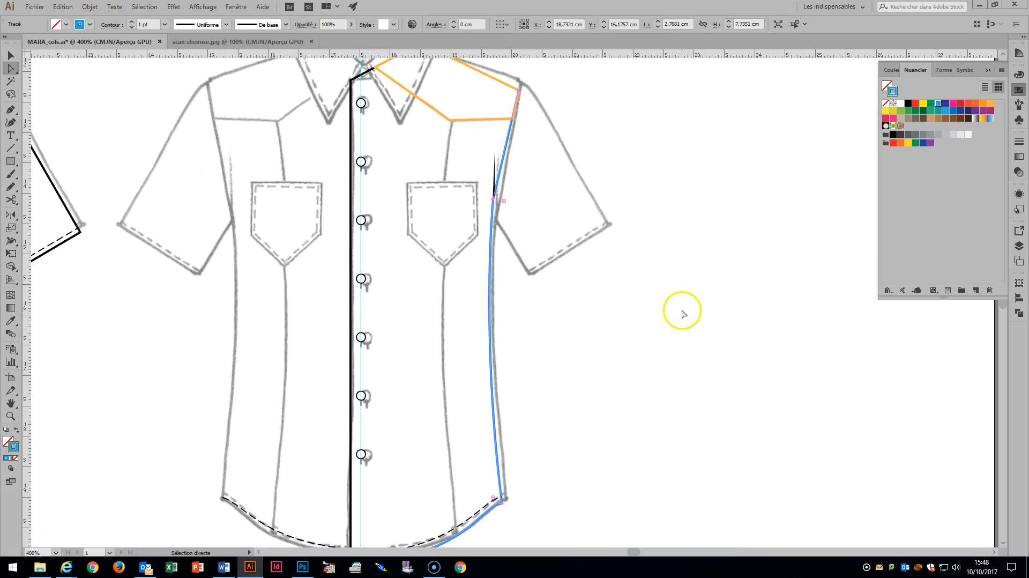
Cut the blue path at the hem where the vertical panel seam ends and at the yoke seam on the armhole.
{"action": "scroll", "coordinate": [682, 314], "scroll_direction": "down", "scroll_amount": 3}
{"action": "scroll", "coordinate": [682, 313], "scroll_direction": "down", "scroll_amount": 1}
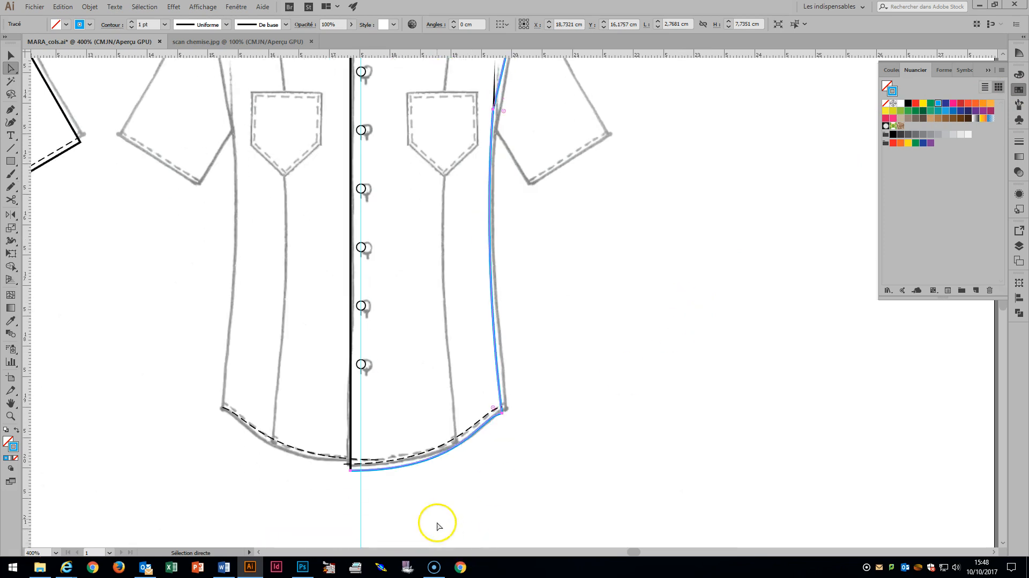
{"action": "key", "text": "c"}
{"action": "left_click", "coordinate": [456, 444]}
{"action": "scroll", "coordinate": [695, 387], "scroll_direction": "up", "scroll_amount": 4}
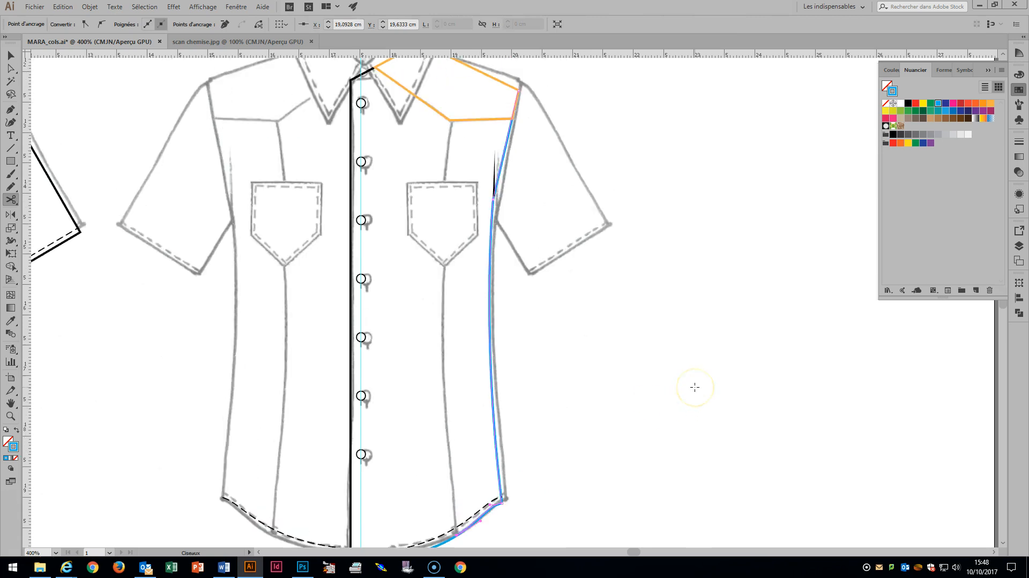
{"action": "scroll", "coordinate": [637, 380], "scroll_direction": "down", "scroll_amount": 3}
{"action": "scroll", "coordinate": [638, 381], "scroll_direction": "up", "scroll_amount": 4}
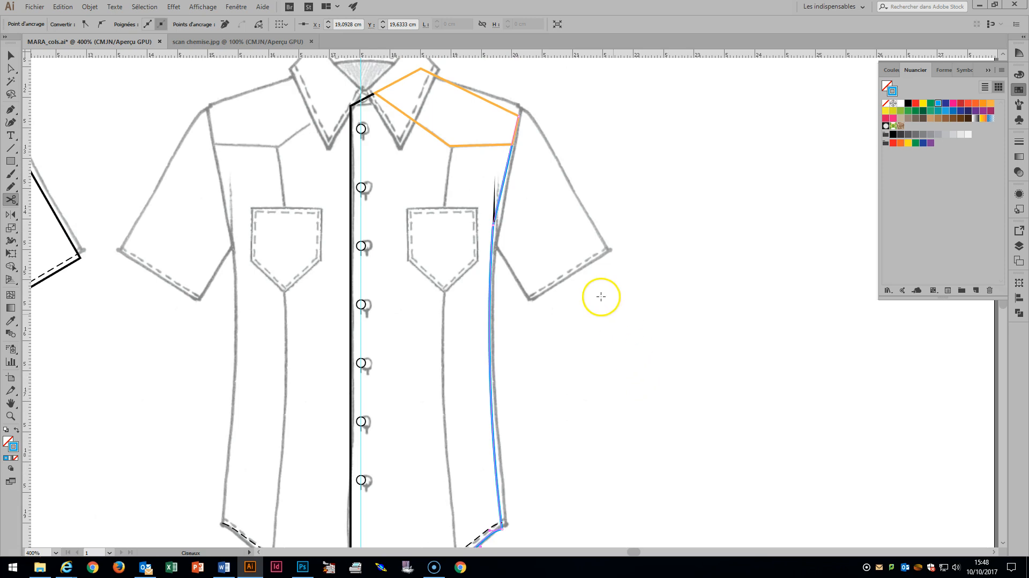
{"action": "key", "text": "z"}
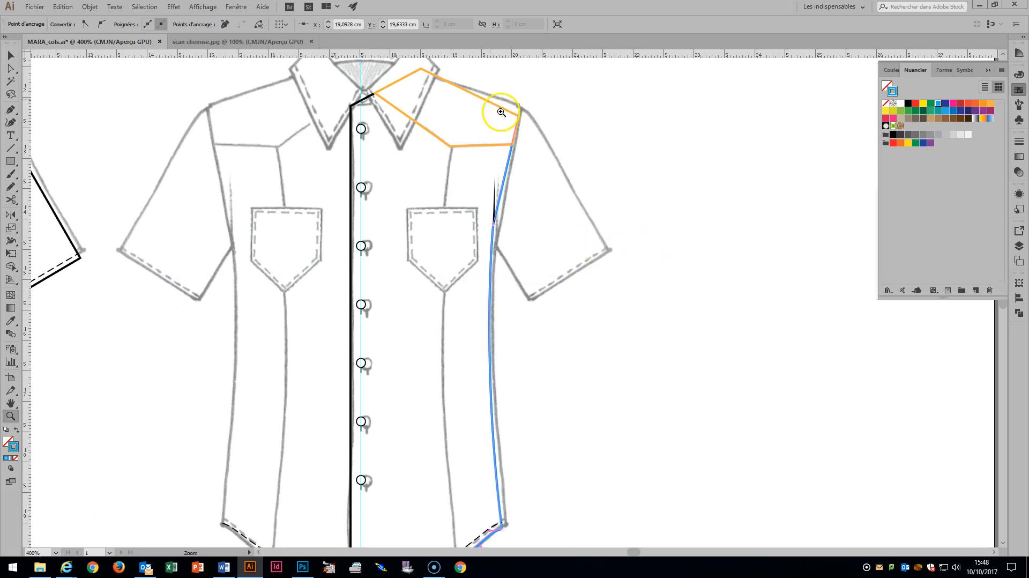
{"action": "left_click_drag", "start_coordinate": [501, 112], "coordinate": [657, 219]}
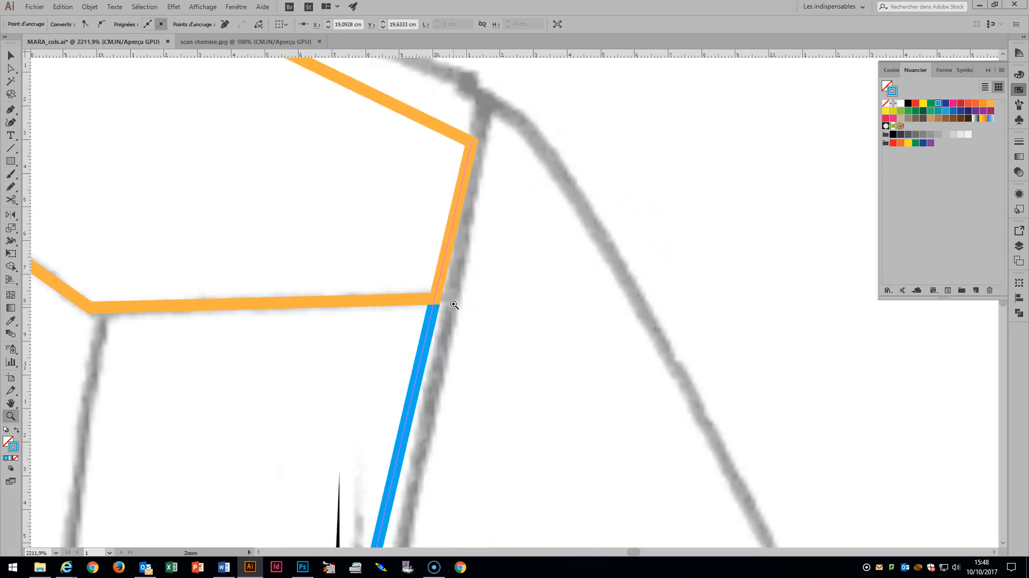
{"action": "left_click", "coordinate": [435, 298]}
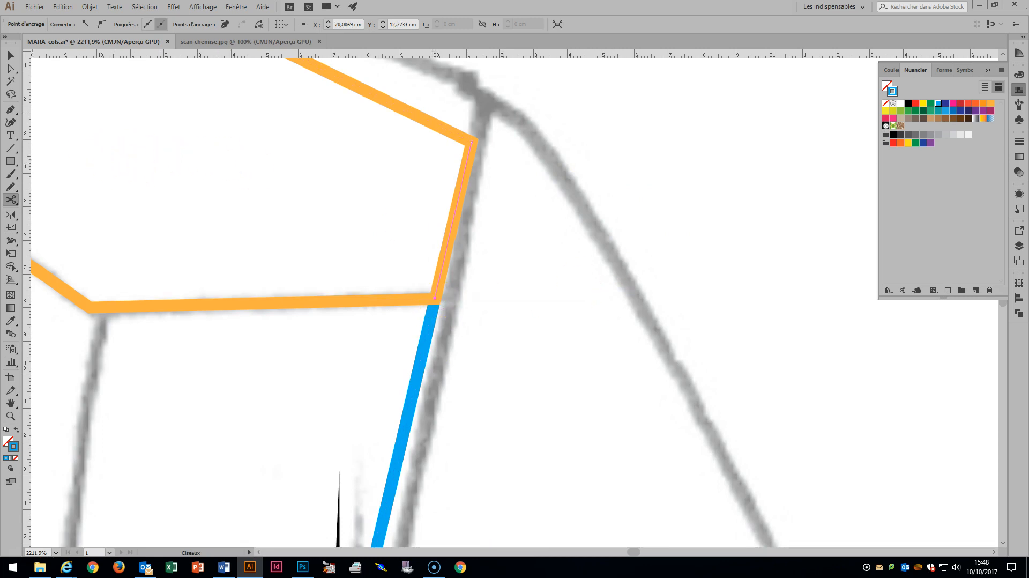
Hide the orange yoke shape and delete the blue armhole piece above the yoke seam.
{"action": "left_click", "coordinate": [10, 68]}
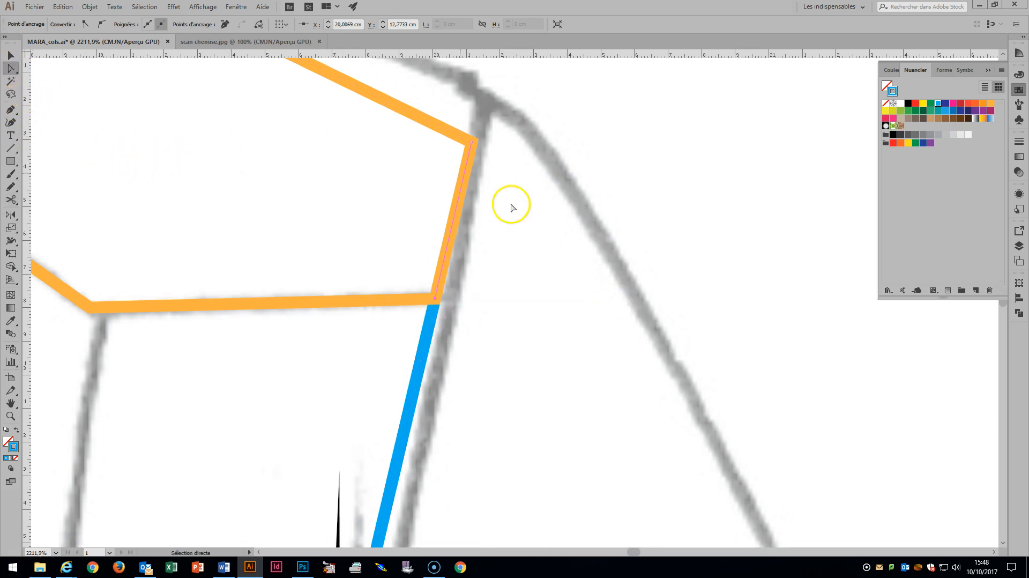
{"action": "left_click", "coordinate": [1019, 245]}
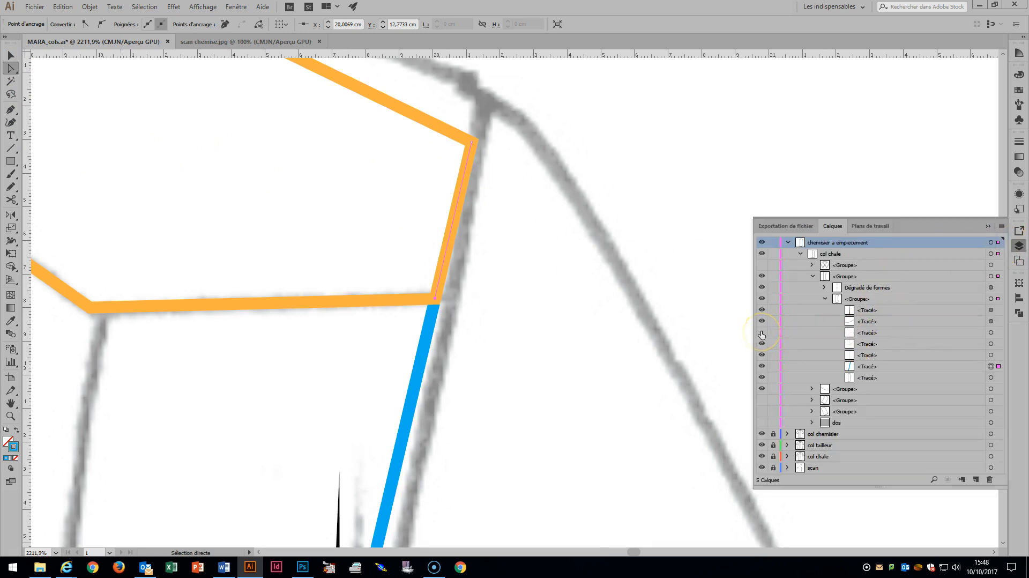
{"action": "left_click", "coordinate": [762, 332]}
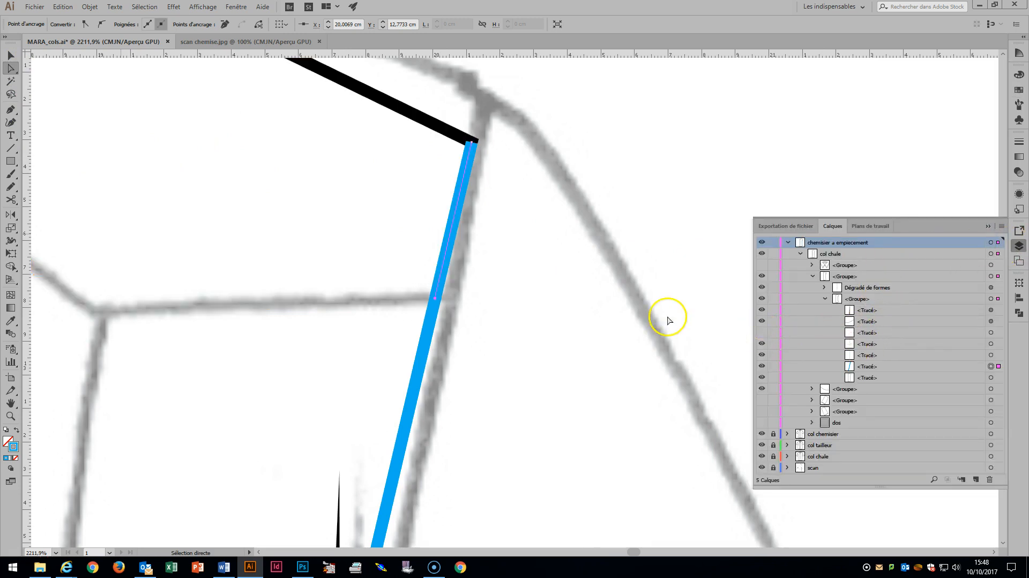
{"action": "left_click", "coordinate": [555, 224]}
Delete the blue hem piece between the centre front and the vertical panel seam.
{"action": "mouse_move", "coordinate": [610, 435]}
{"action": "left_mouse_down"}
{"action": "mouse_move", "coordinate": [562, 471]}
{"action": "mouse_move", "coordinate": [501, 314]}
{"action": "mouse_move", "coordinate": [578, 64]}
{"action": "left_mouse_up"}
{"action": "left_click_drag", "start_coordinate": [503, 447], "coordinate": [551, 80]}
{"action": "left_click_drag", "start_coordinate": [492, 501], "coordinate": [563, 109]}
{"action": "left_click_drag", "start_coordinate": [482, 453], "coordinate": [525, 67]}
{"action": "left_click_drag", "start_coordinate": [510, 469], "coordinate": [535, 157]}
{"action": "left_click_drag", "start_coordinate": [506, 491], "coordinate": [529, 234]}
{"action": "left_click_drag", "start_coordinate": [421, 255], "coordinate": [584, 226]}
{"action": "left_click", "coordinate": [542, 314]}
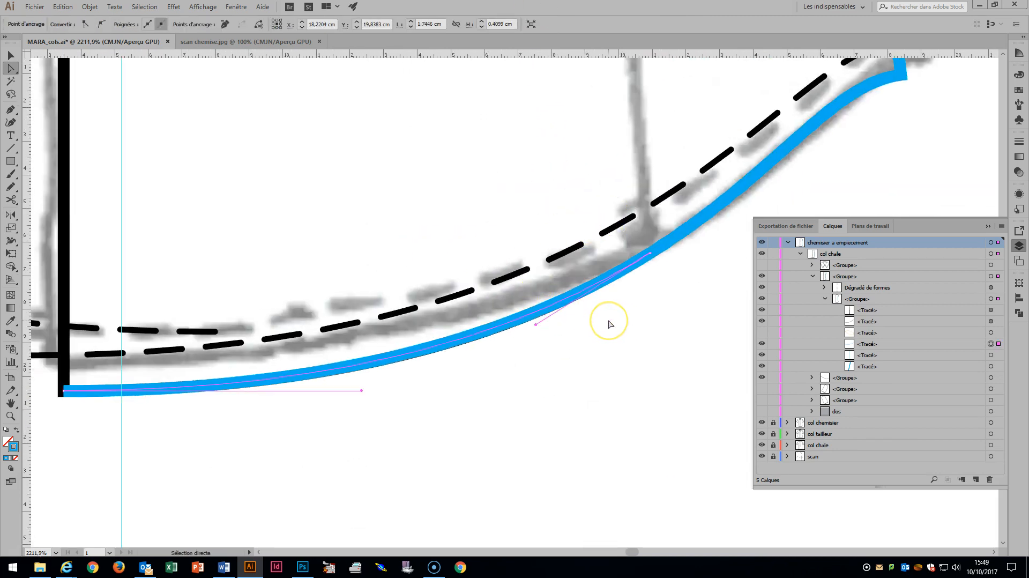
{"action": "key", "text": "Delete"}
{"action": "left_click", "coordinate": [608, 323]}
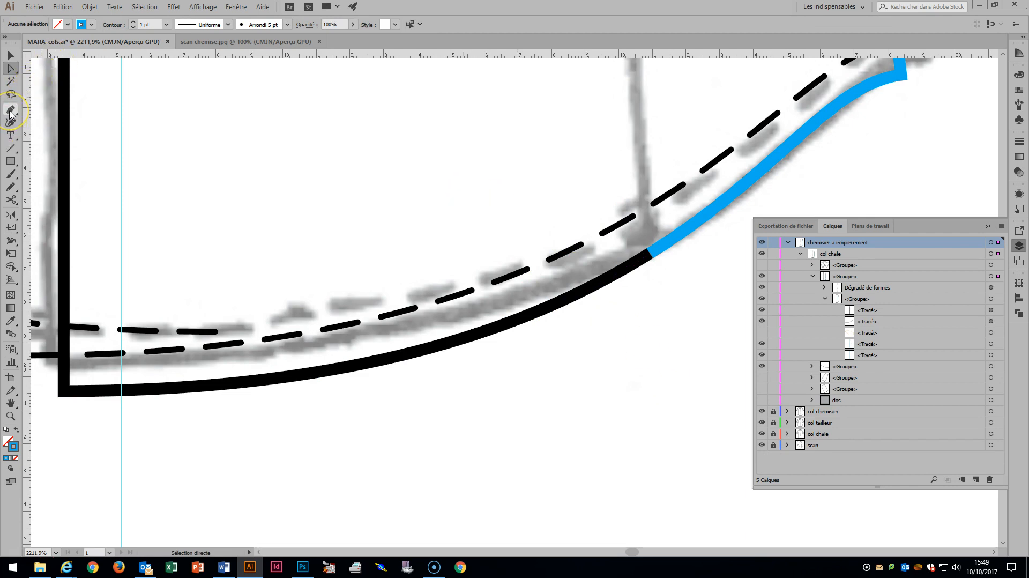
Show the orange yoke shape again and duplicate its lower edge from the seam corner to the armhole in place.
{"action": "key", "text": "ctrl+minus"}
{"action": "key", "text": "ctrl+minus"}
{"action": "key", "text": "ctrl+minus"}
{"action": "key", "text": "ctrl+minus"}
{"action": "key", "text": "ctrl+minus"}
{"action": "key", "text": "ctrl+minus"}
{"action": "key", "text": "ctrl+minus"}
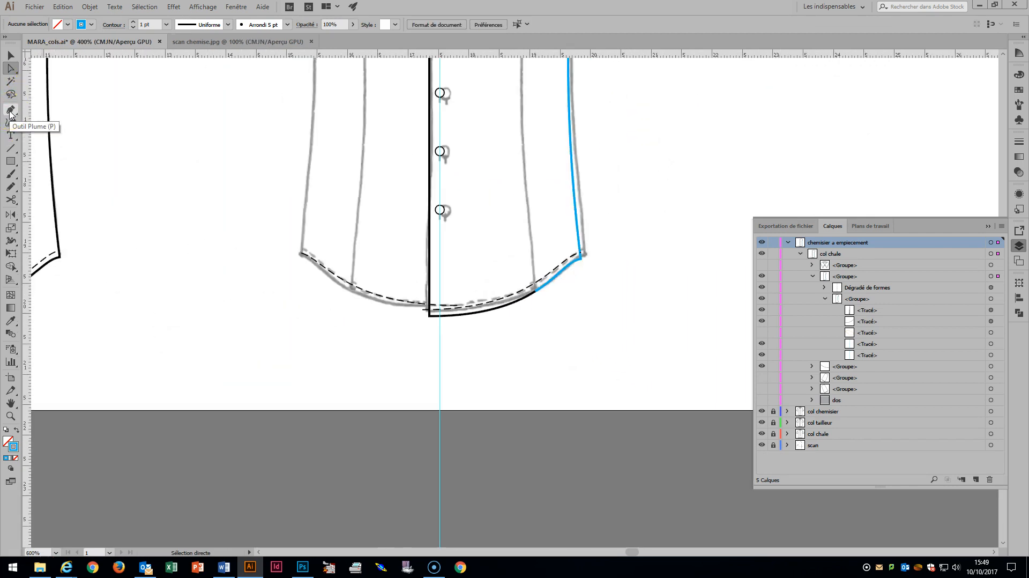
{"action": "left_click_drag", "start_coordinate": [420, 134], "coordinate": [316, 234]}
{"action": "key", "text": "z"}
{"action": "left_click_drag", "start_coordinate": [371, 163], "coordinate": [501, 218]}
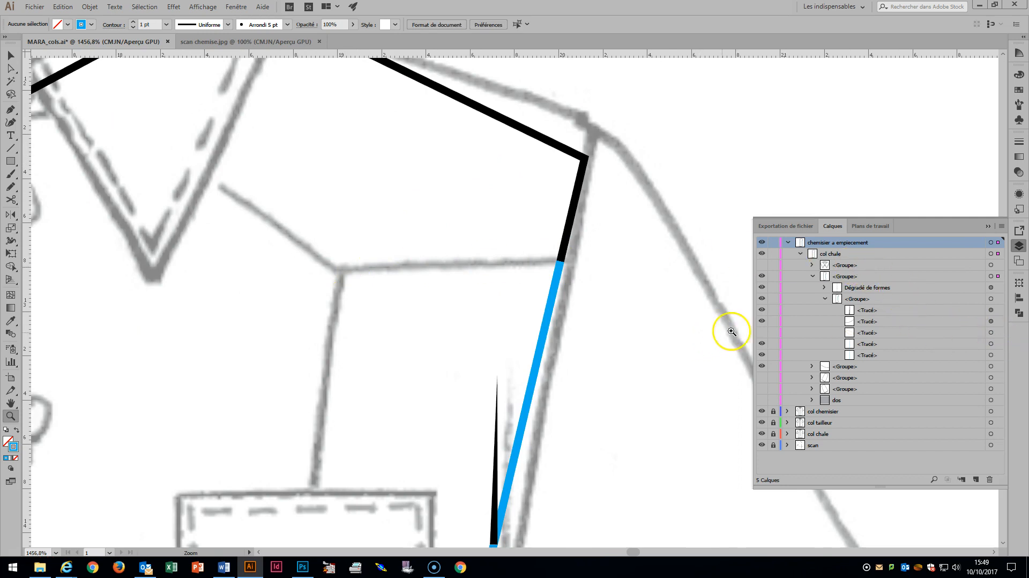
{"action": "left_click", "coordinate": [761, 333]}
{"action": "left_click", "coordinate": [11, 68]}
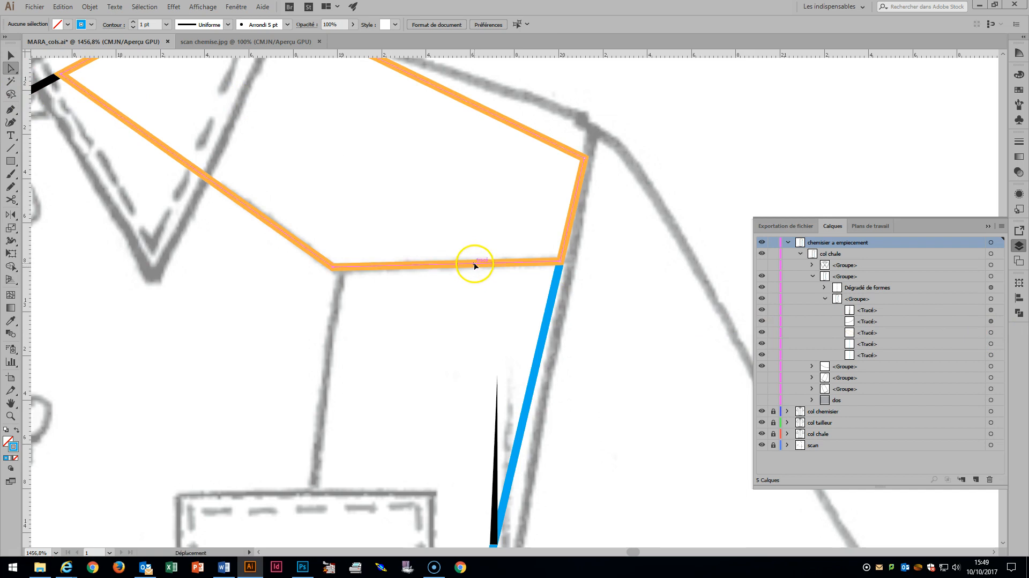
{"action": "left_click", "coordinate": [474, 264]}
{"action": "key", "text": "ctrl+c"}
{"action": "key", "text": "ctrl+f"}
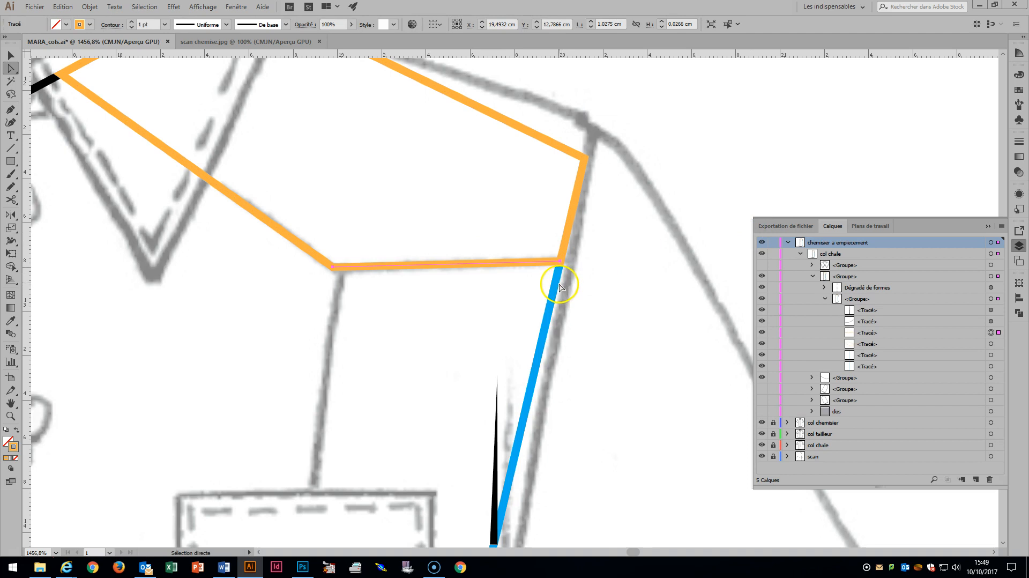
Hide the yoke and the black front outline, and join the copied yoke edge to the blue side path at the armhole.
{"action": "left_click", "coordinate": [763, 345]}
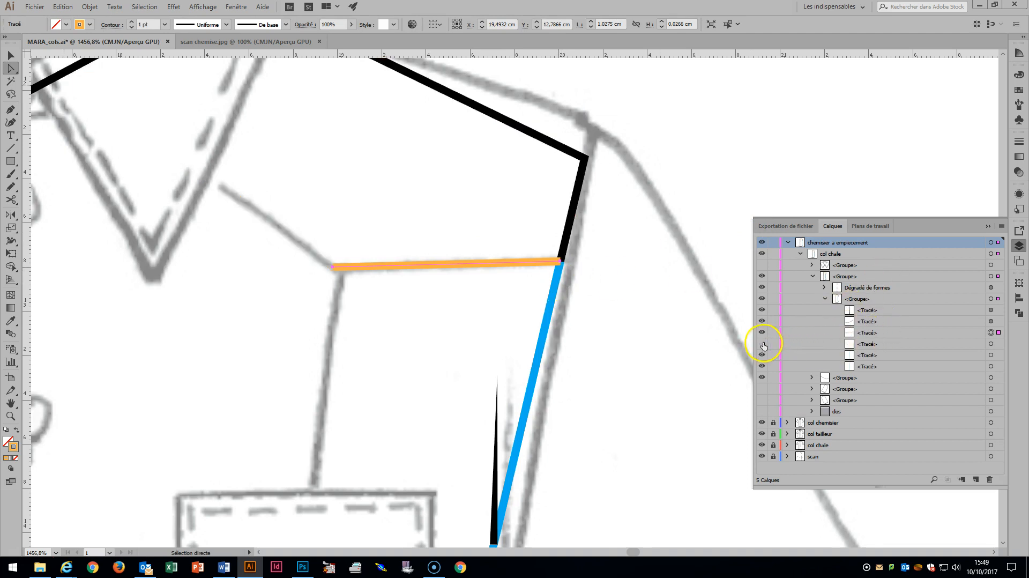
{"action": "left_click", "coordinate": [552, 311]}
{"action": "left_click", "coordinate": [562, 258]}
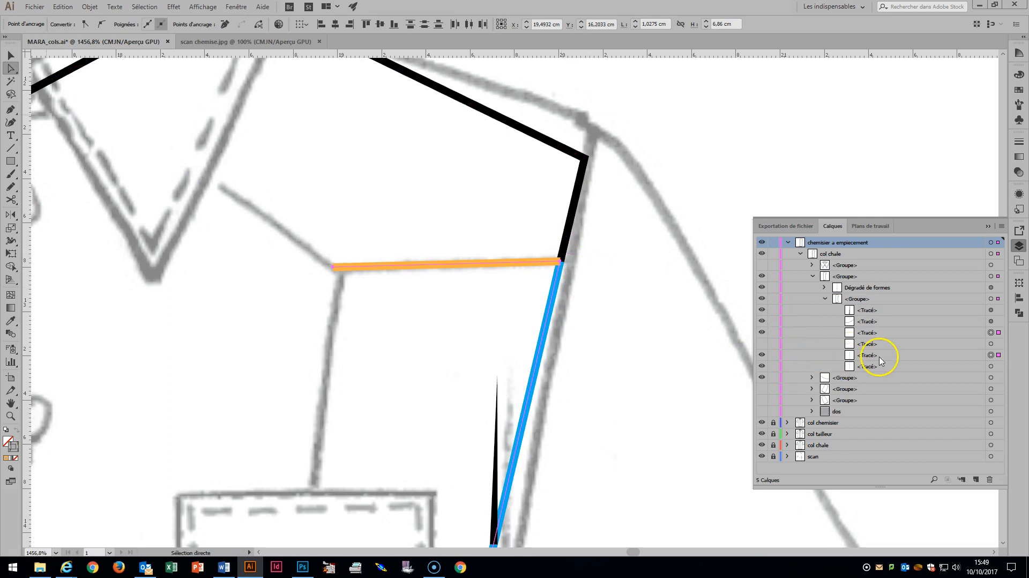
{"action": "left_click", "coordinate": [762, 367]}
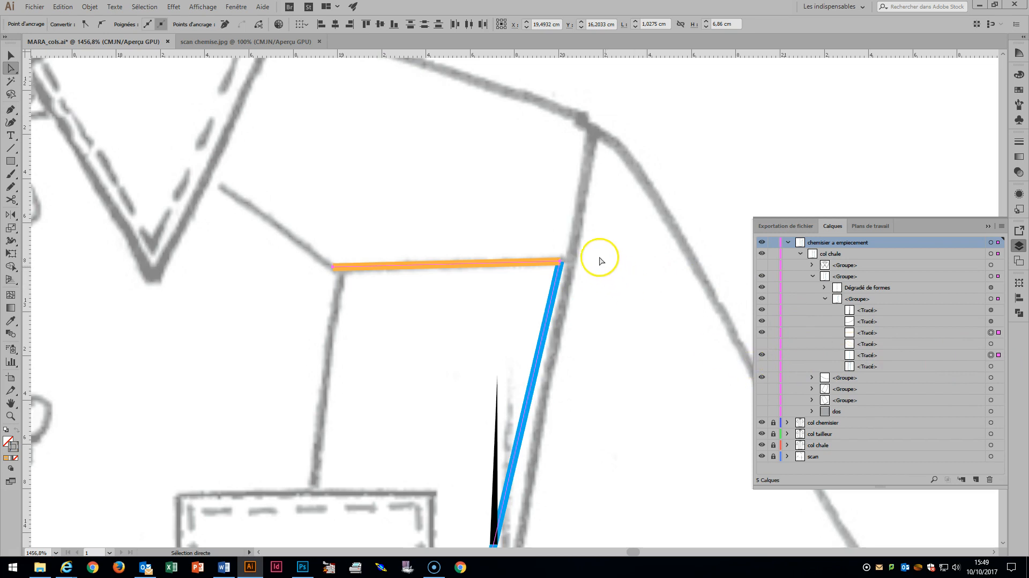
{"action": "left_click", "coordinate": [564, 270]}
{"action": "key", "text": "ctrl+j"}
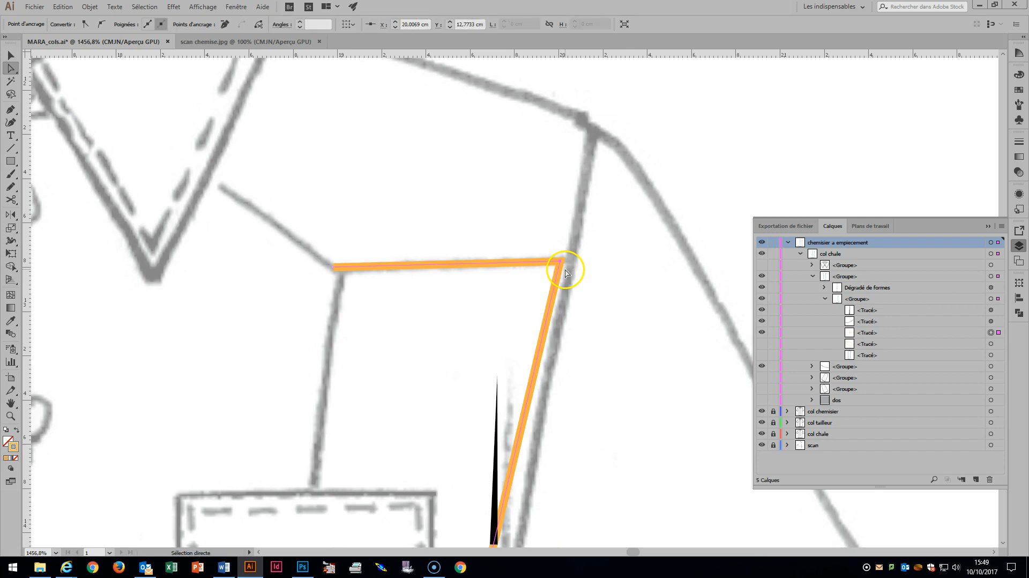
Close the side panel shape with a curved edge along the sketched panel seam, from the yoke corner through the pocket to the hem cut.
{"action": "left_click", "coordinate": [10, 108]}
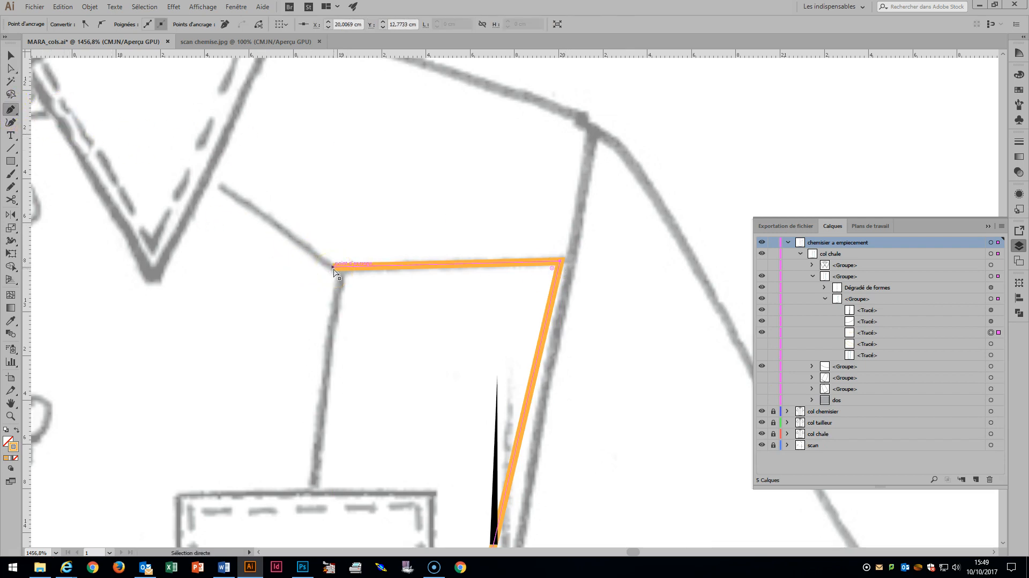
{"action": "key", "text": "ctrl+minus"}
{"action": "key", "text": "ctrl+minus"}
{"action": "key", "text": "ctrl+minus"}
{"action": "key", "text": "ctrl+minus"}
{"action": "key", "text": "ctrl+minus"}
{"action": "key", "text": "ctrl+minus"}
{"action": "key", "text": "ctrl+minus"}
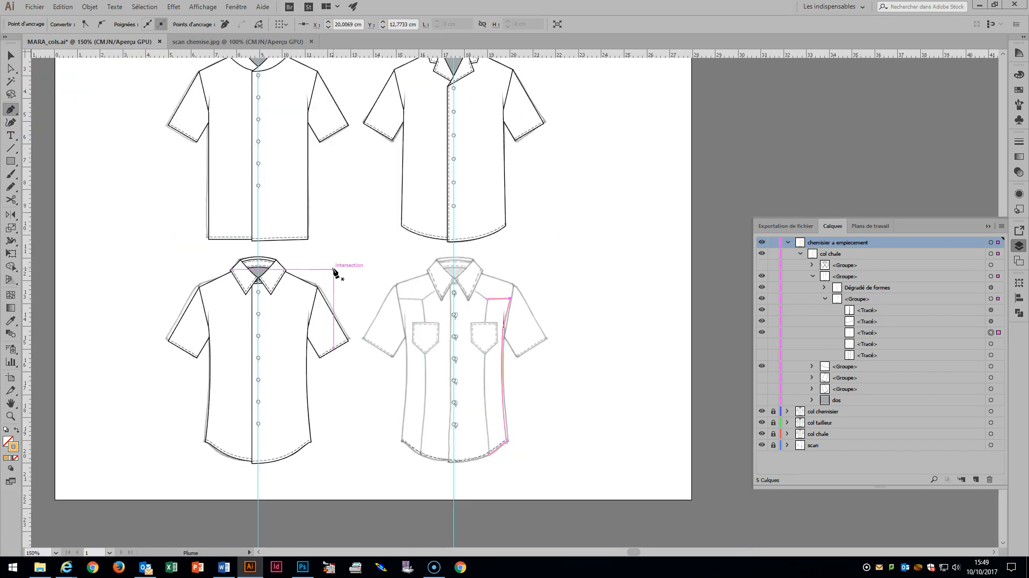
{"action": "left_click", "coordinate": [486, 301]}
{"action": "left_click_drag", "start_coordinate": [484, 389], "coordinate": [485, 403]}
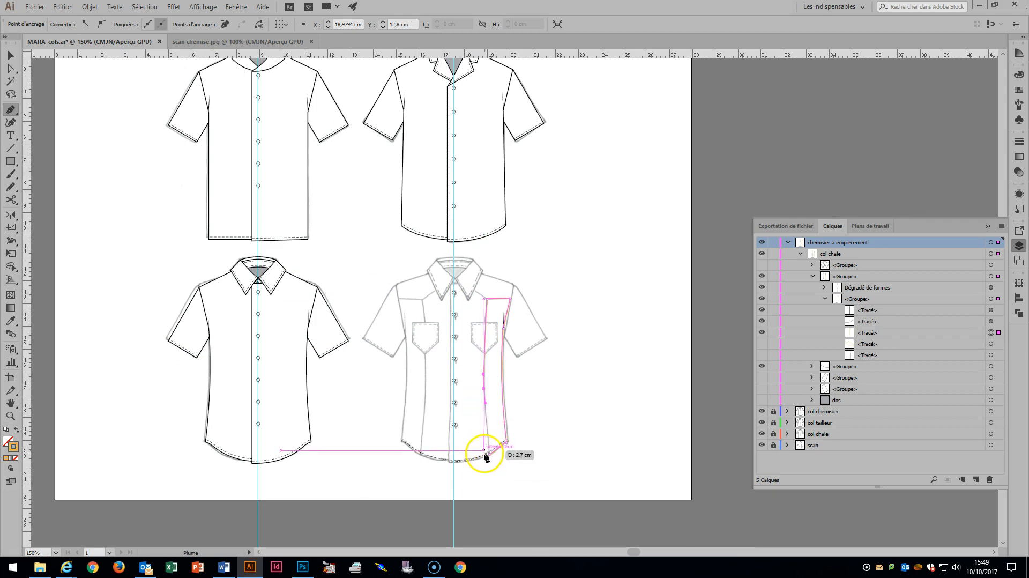
{"action": "left_click", "coordinate": [489, 455]}
Draw a rectangle about 1.14 × 1.37 cm over the sketched pocket on the shirt's right half.
{"action": "key", "text": "z"}
{"action": "left_click_drag", "start_coordinate": [444, 253], "coordinate": [560, 365]}
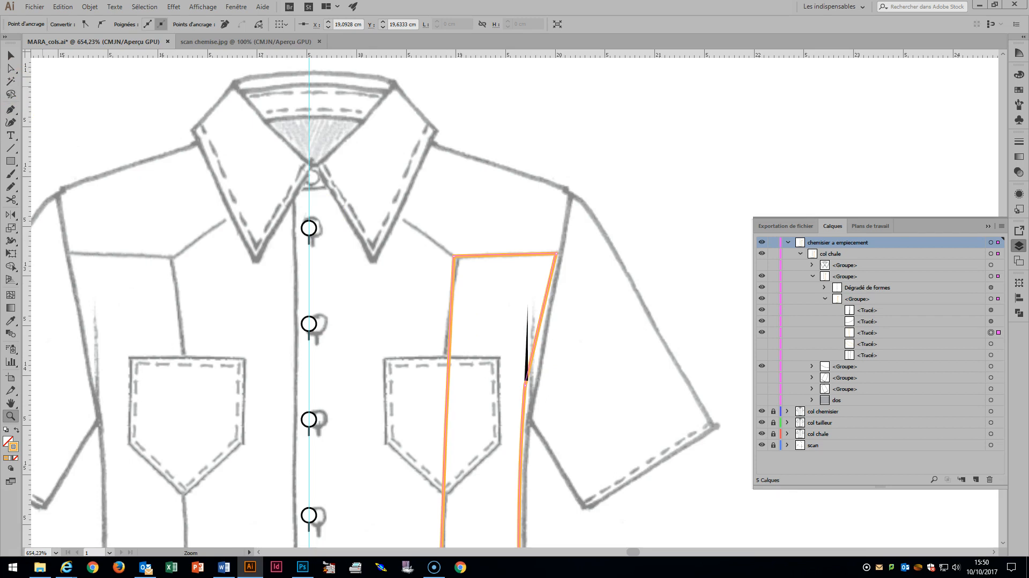
{"action": "left_click", "coordinate": [11, 160]}
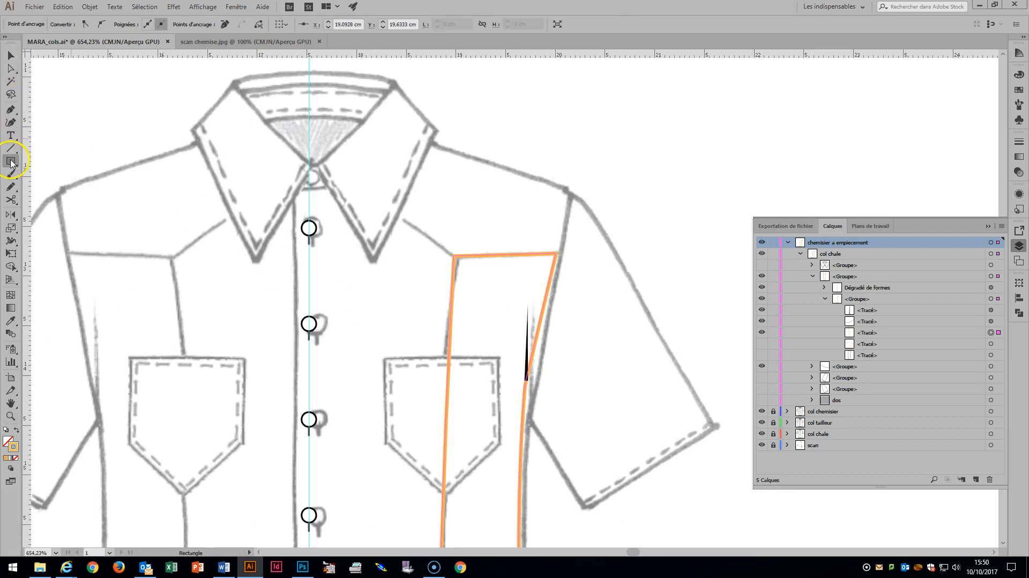
{"action": "left_click_drag", "start_coordinate": [385, 357], "coordinate": [501, 488]}
{"action": "left_click_drag", "start_coordinate": [498, 489], "coordinate": [499, 493]}
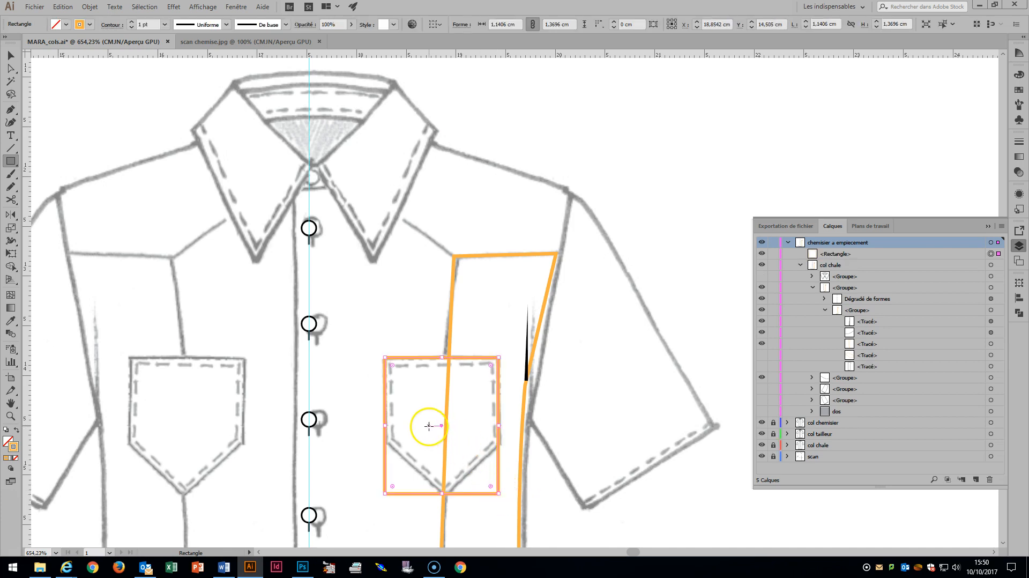
Add an anchor point midway along the rectangle's lower edge and raise both lower corners to match the pointed pocket.
{"action": "key", "text": "p"}
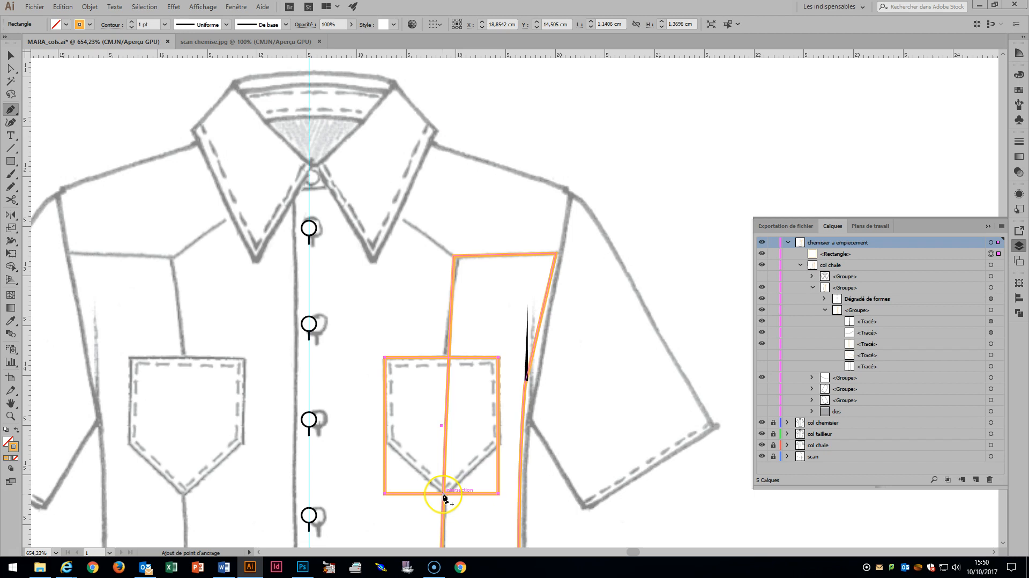
{"action": "left_click", "coordinate": [443, 493]}
{"action": "key", "text": "a"}
{"action": "left_click", "coordinate": [386, 493]}
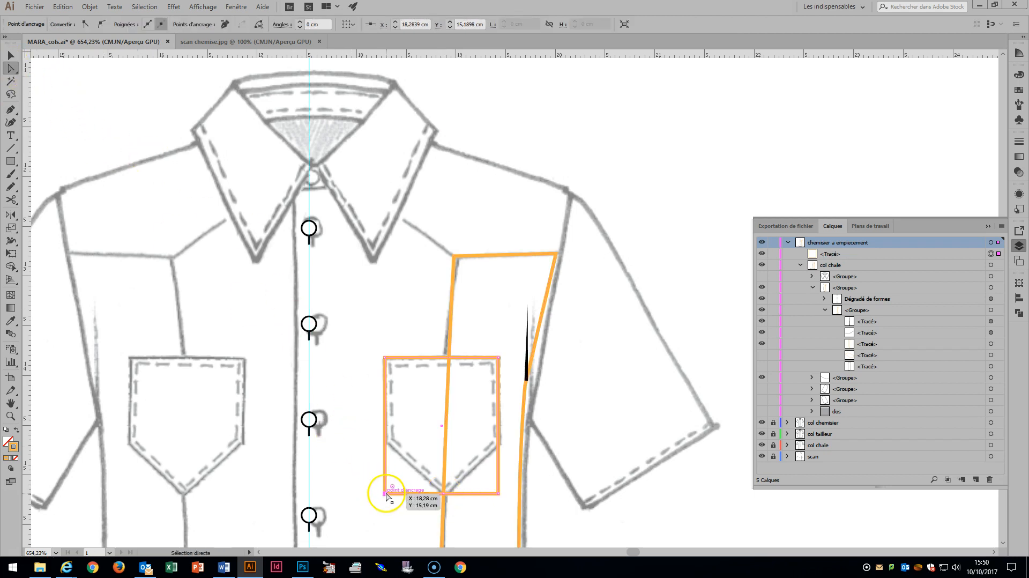
{"action": "left_click_drag", "start_coordinate": [497, 493], "coordinate": [500, 439]}
{"action": "left_click", "coordinate": [10, 56]}
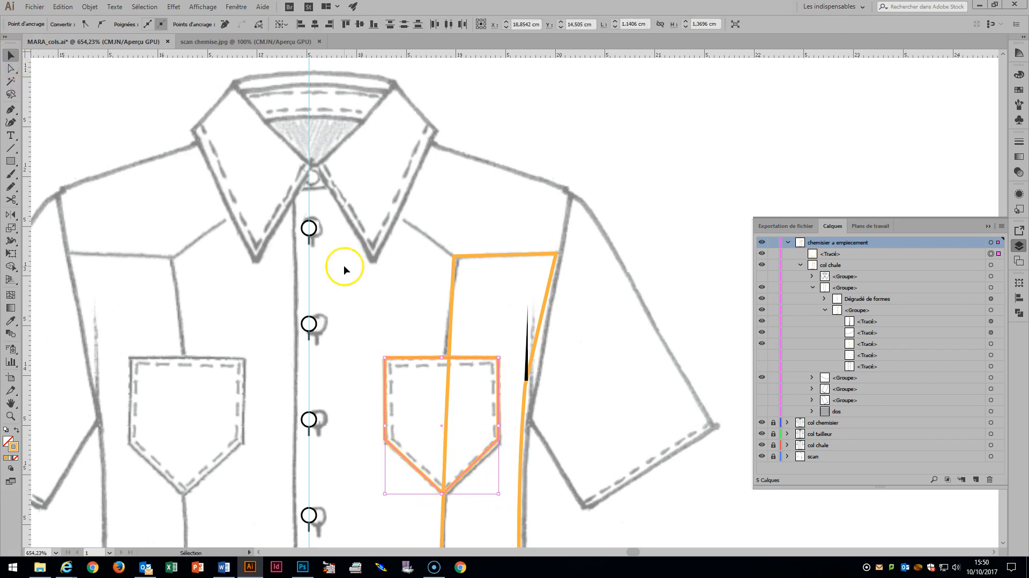
Duplicate the pocket outline in place and scale the copy inward to about 1.01 × 1.21 cm along the sketched stitching.
{"action": "left_click", "coordinate": [666, 202]}
{"action": "left_click", "coordinate": [499, 385]}
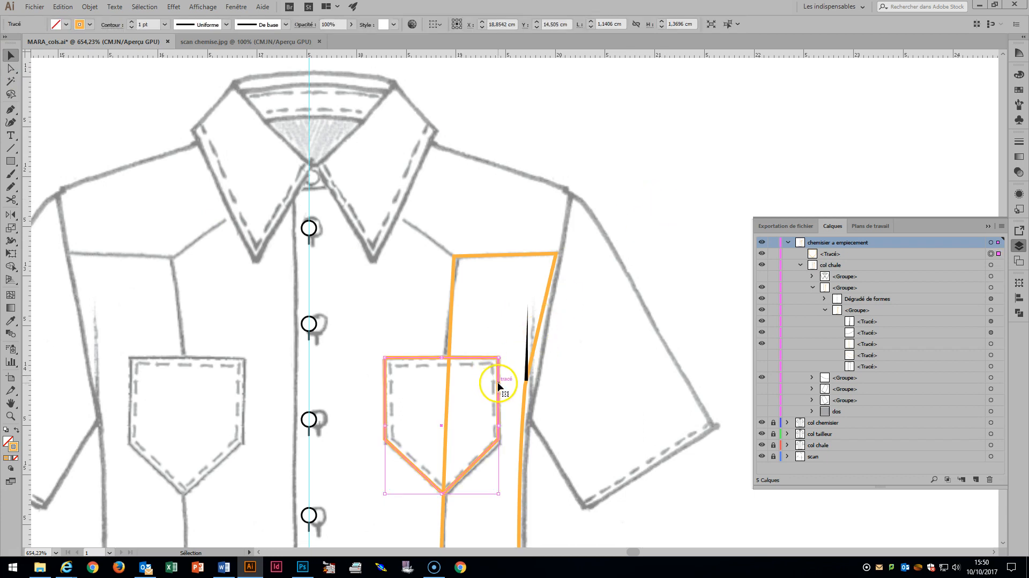
{"action": "key", "text": "ctrl+f"}
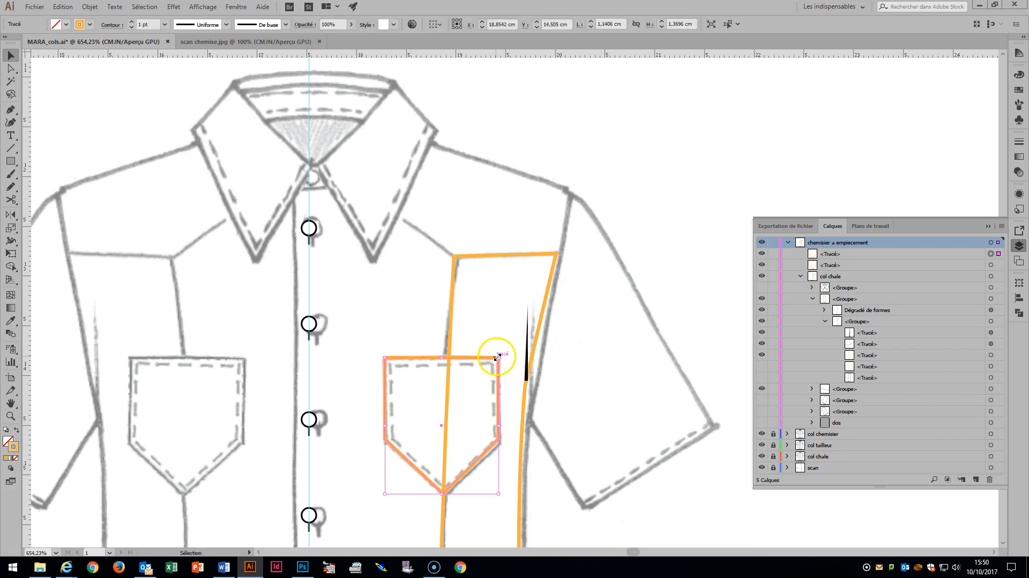
{"action": "mouse_move", "coordinate": [499, 356]}
{"action": "left_mouse_down"}
{"action": "mouse_move", "coordinate": [509, 358]}
{"action": "mouse_move", "coordinate": [491, 364]}
{"action": "left_mouse_up"}
Show the collar group again and apply its dashed black stitching style to the inner pocket path with the Eyedropper.
{"action": "key", "text": "i"}
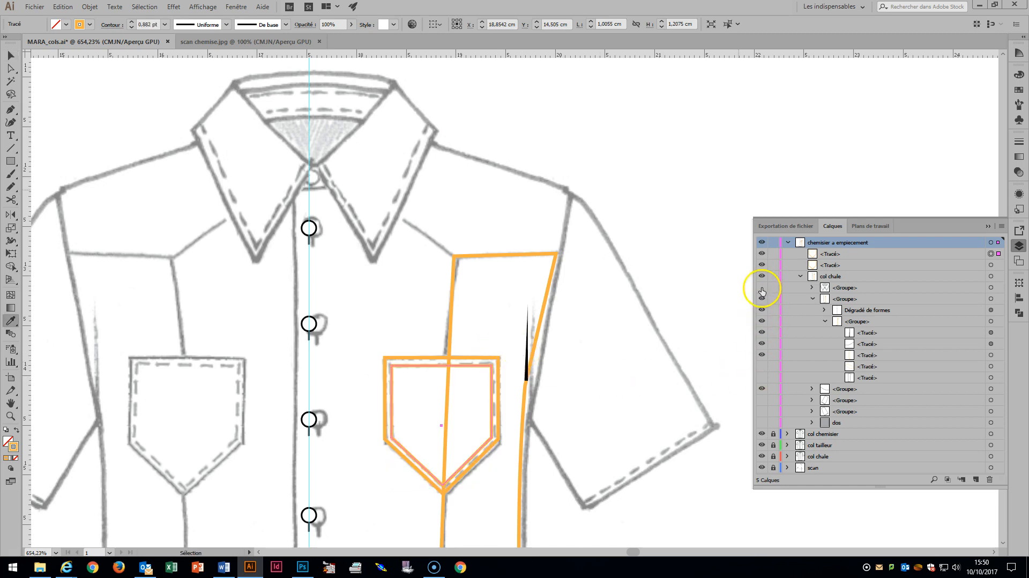
{"action": "left_click", "coordinate": [761, 289]}
{"action": "left_click", "coordinate": [375, 229]}
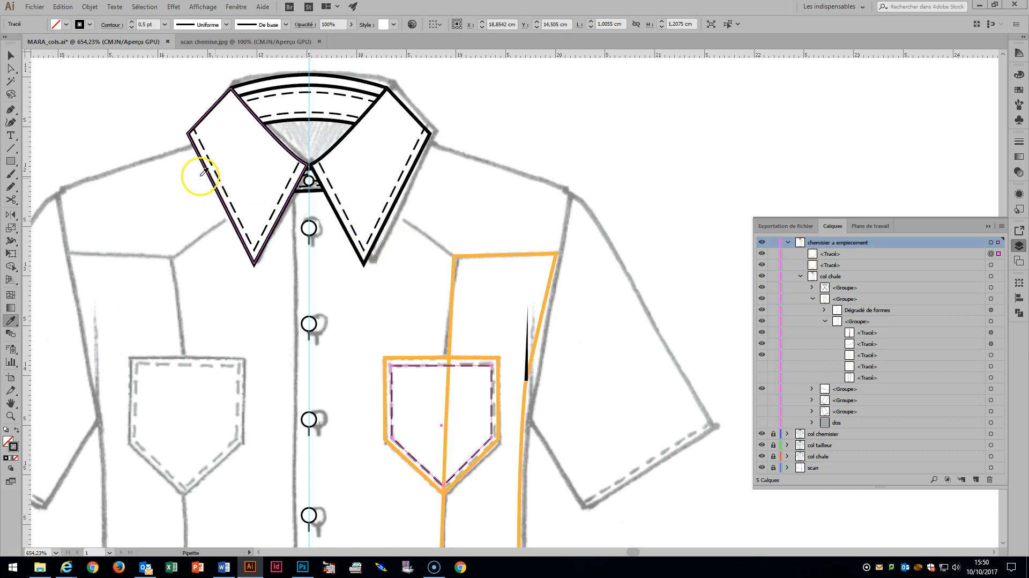
{"action": "left_click", "coordinate": [11, 55]}
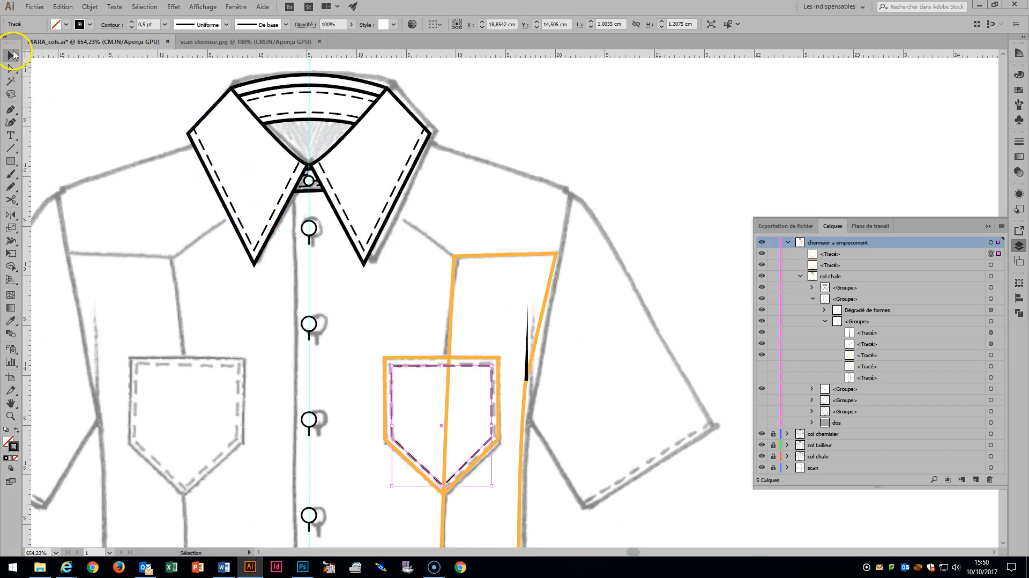
{"action": "left_click", "coordinate": [651, 159]}
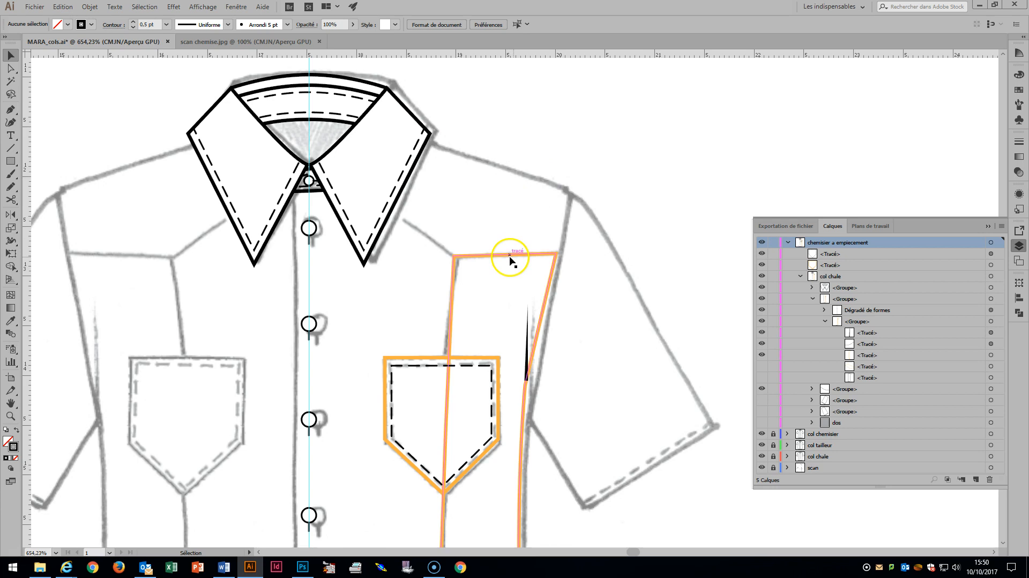
Show all hidden parts of the shirt and recolour the orange yoke and side panel outlines black.
{"action": "left_click_drag", "start_coordinate": [762, 367], "coordinate": [763, 425]}
{"action": "left_click", "coordinate": [525, 260]}
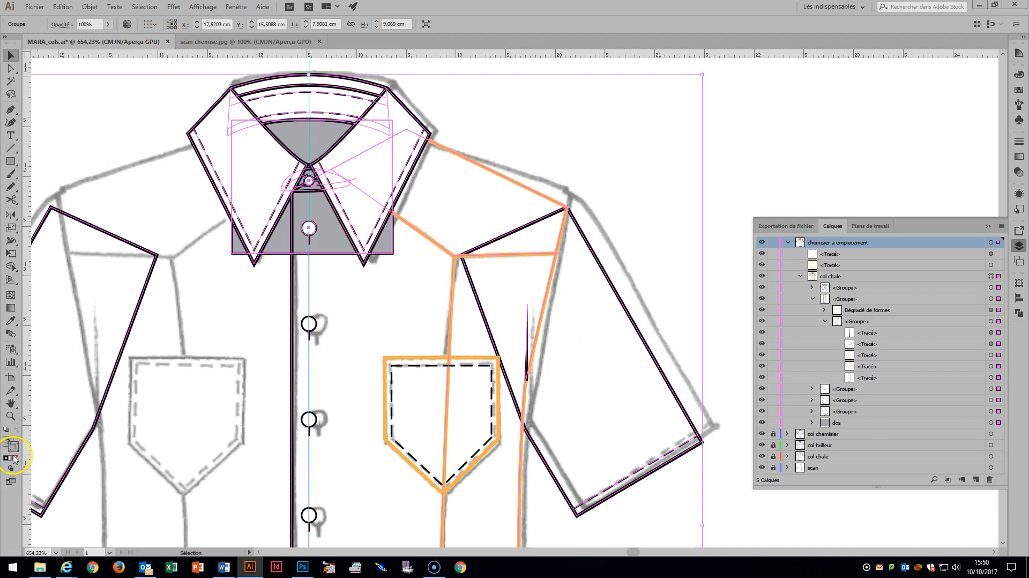
{"action": "left_click", "coordinate": [1019, 92]}
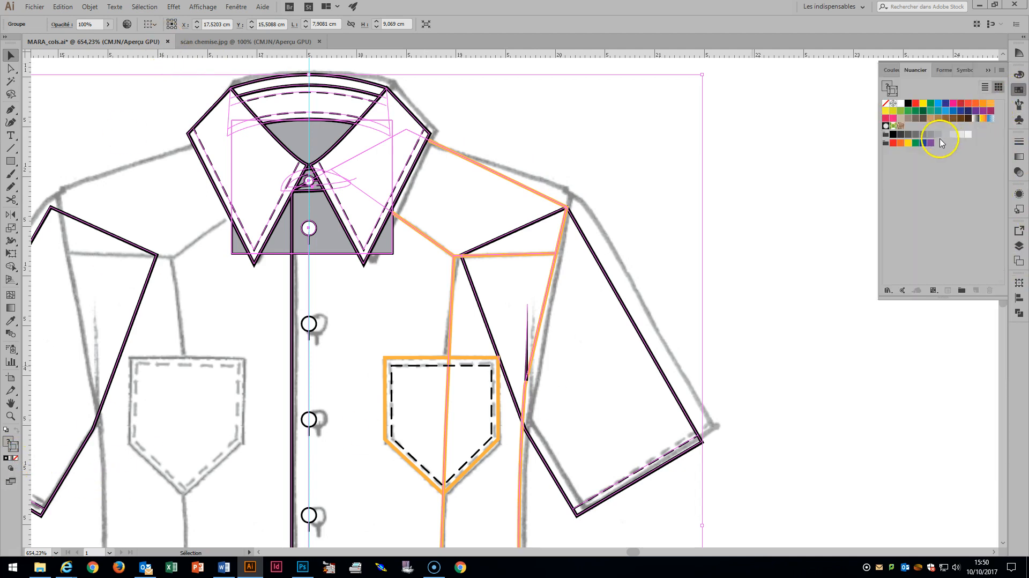
{"action": "left_click", "coordinate": [907, 104]}
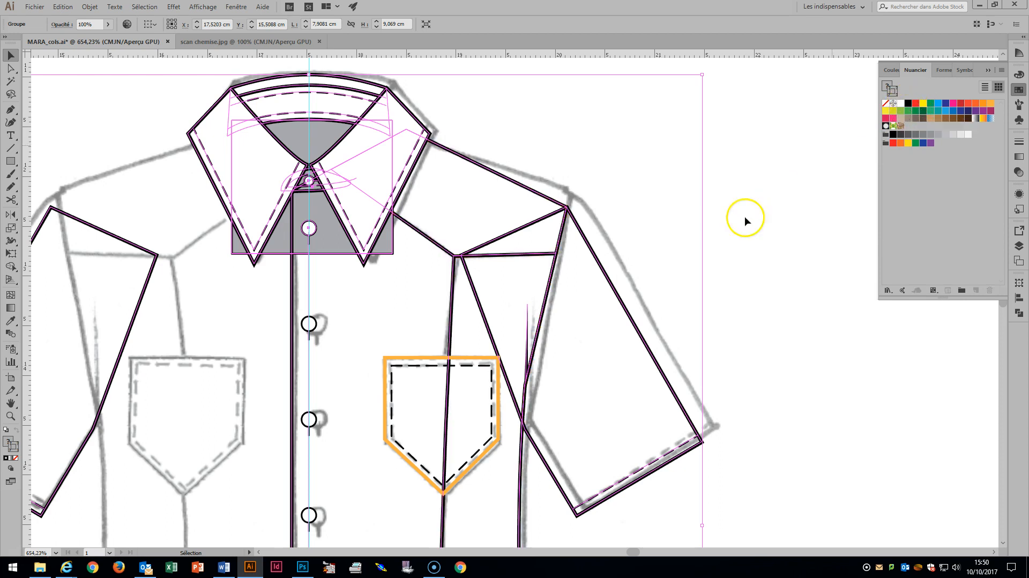
{"action": "left_click", "coordinate": [711, 259]}
Change the orange pocket outline's stroke to black.
{"action": "left_click", "coordinate": [497, 374]}
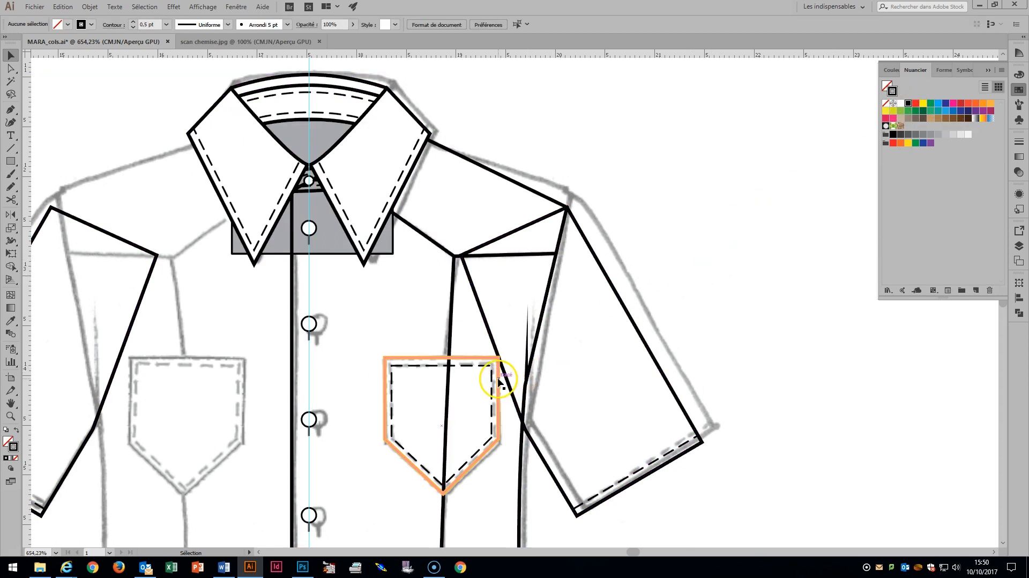
{"action": "left_click", "coordinate": [907, 104]}
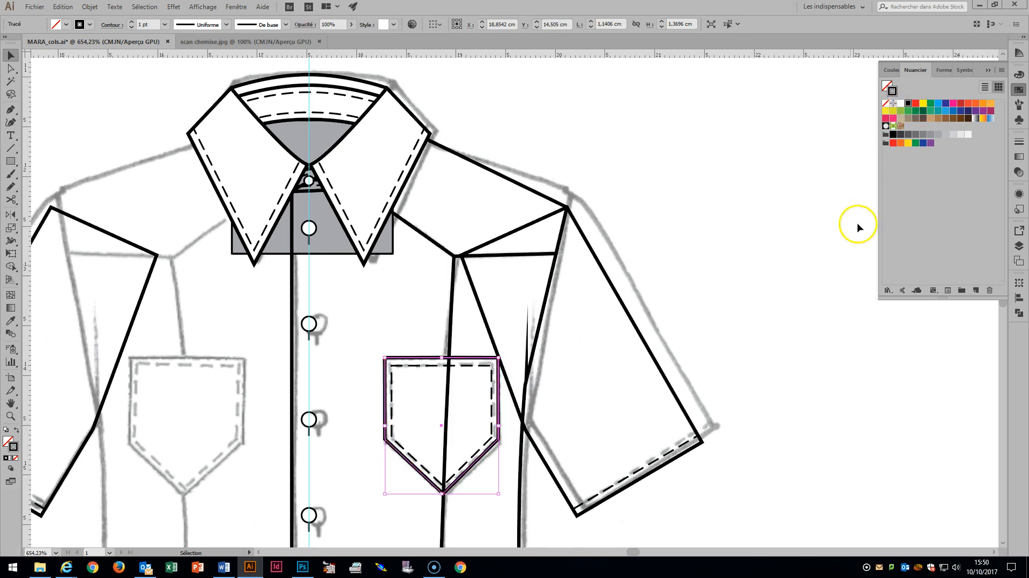
{"action": "left_click", "coordinate": [823, 320]}
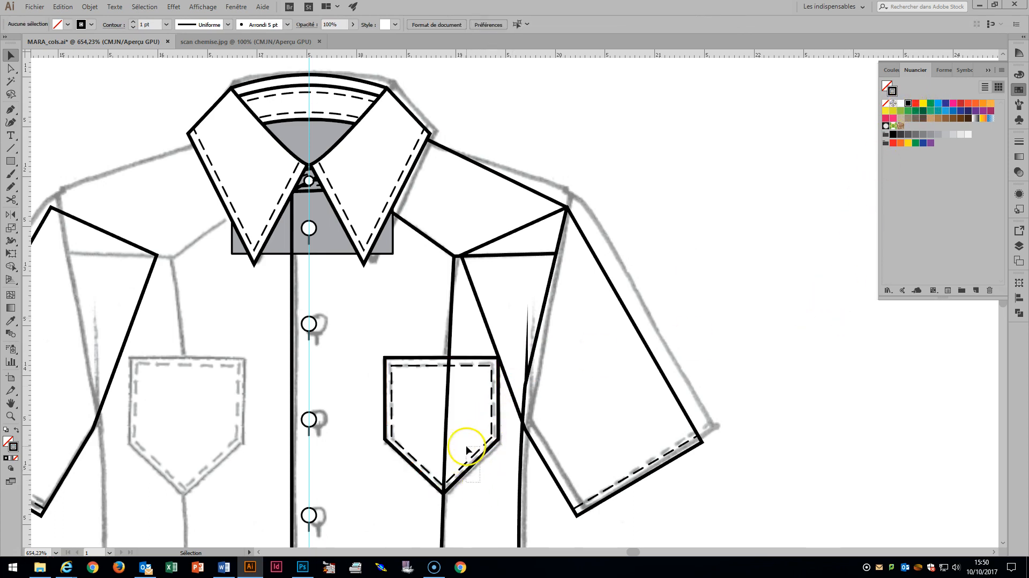
Group the pocket outline with its dashed stitching and move them into the subgroup holding the front yoke and panels.
{"action": "left_click", "coordinate": [497, 443]}
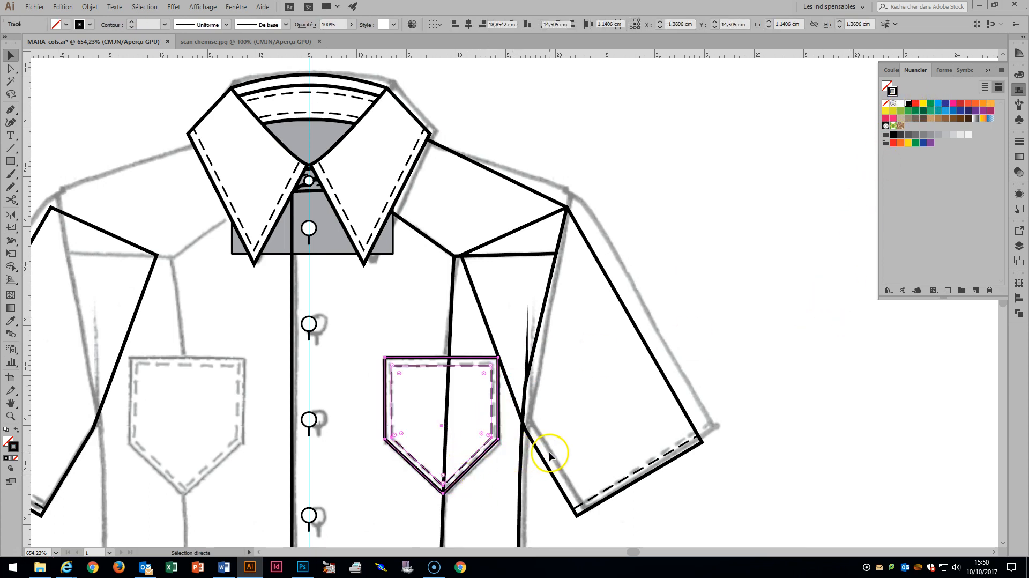
{"action": "key", "text": "v"}
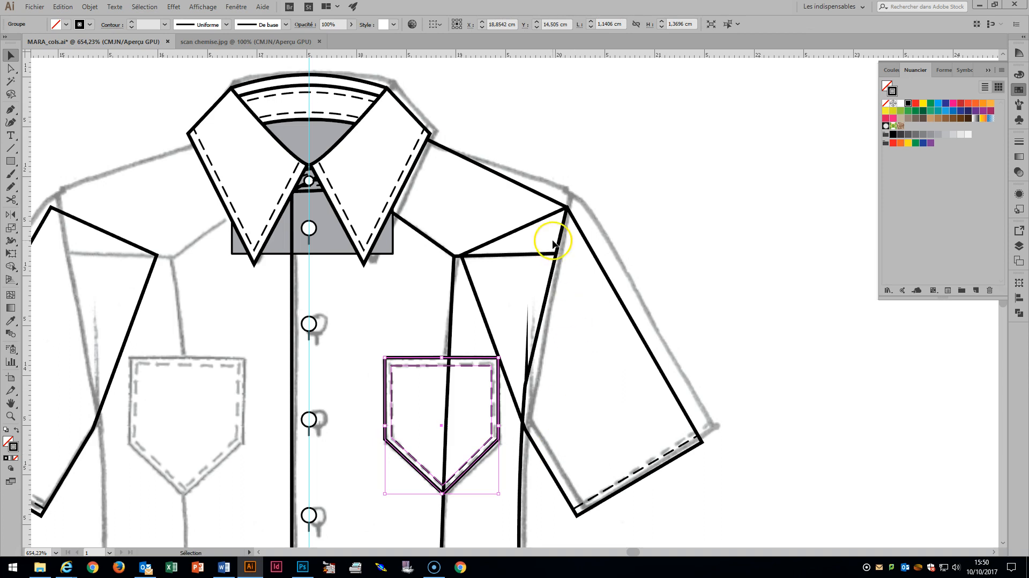
{"action": "left_click", "coordinate": [1021, 244]}
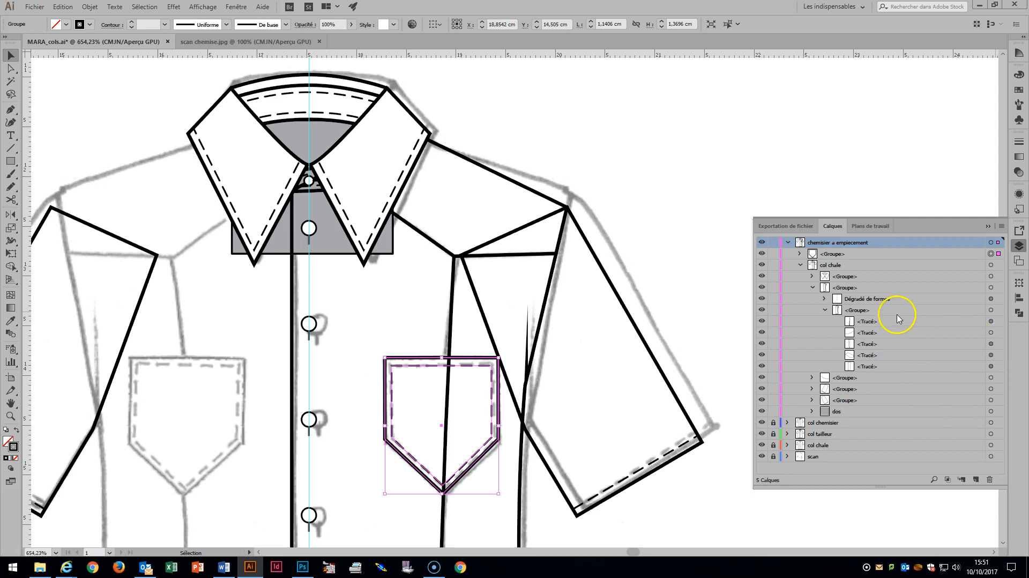
{"action": "left_click", "coordinate": [825, 309]}
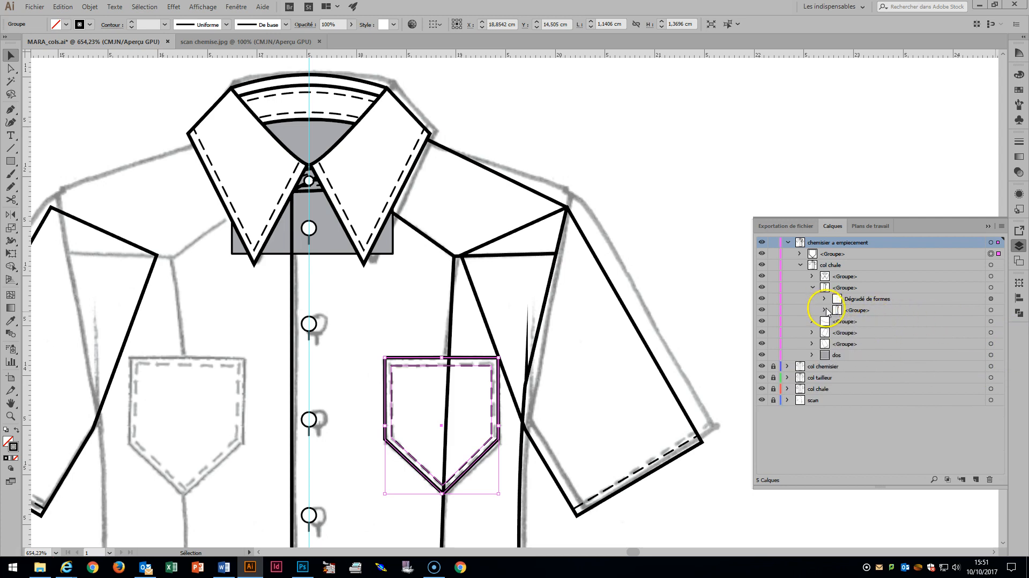
{"action": "left_click", "coordinate": [991, 310]}
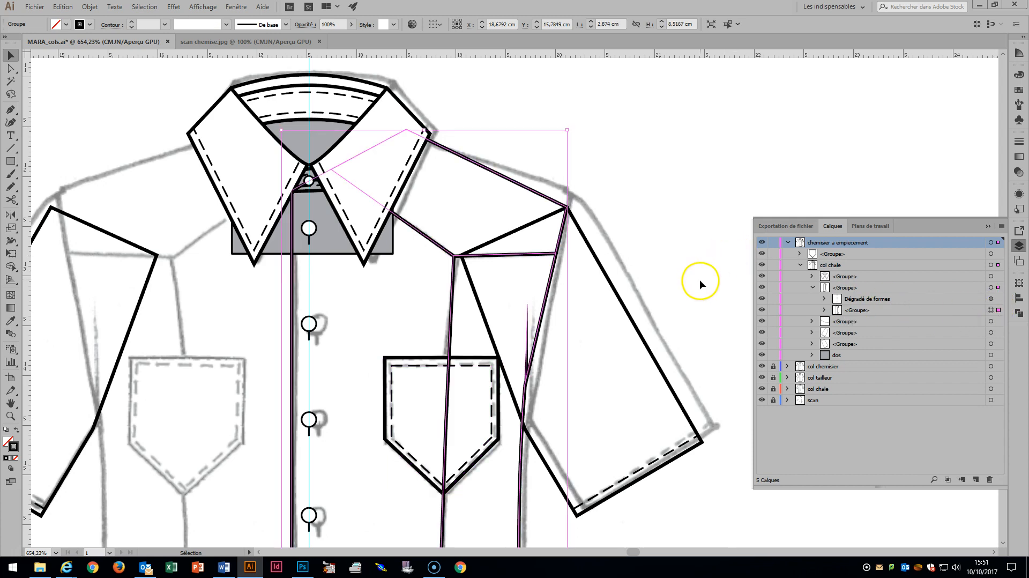
{"action": "left_click", "coordinate": [994, 255]}
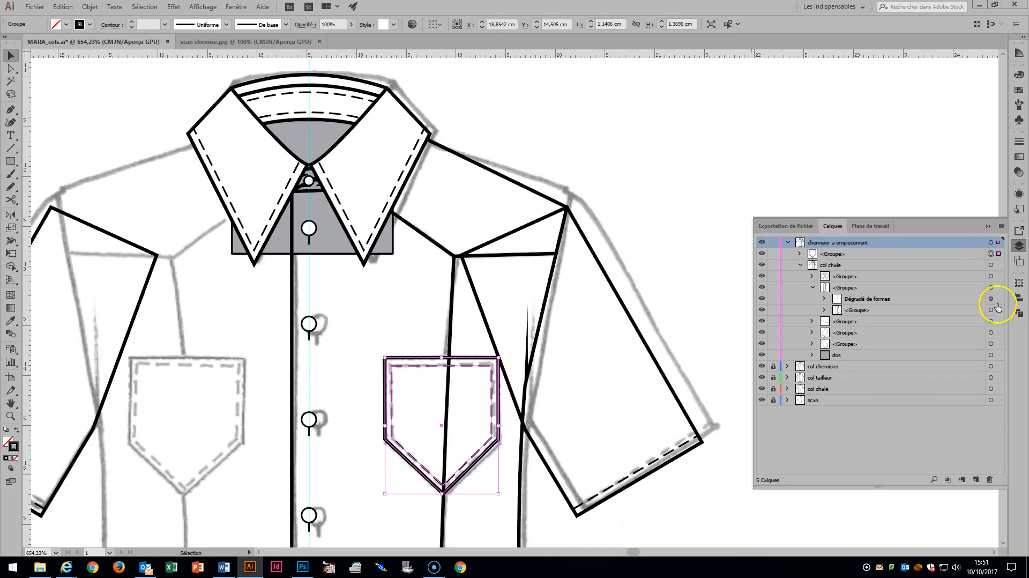
{"action": "left_click_drag", "start_coordinate": [996, 312], "coordinate": [998, 310]}
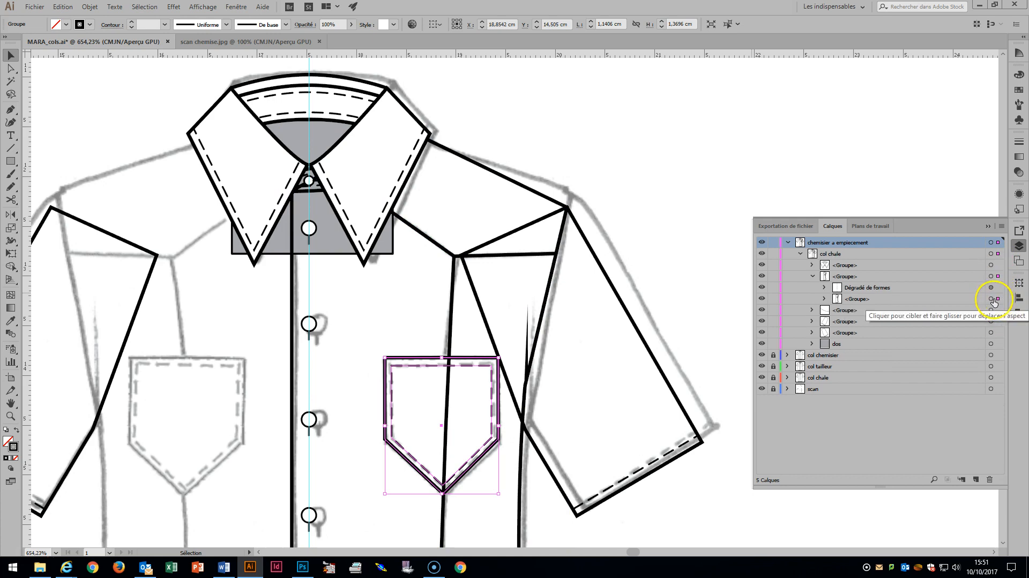
Mirror a copy of the front half with its pocket across the centre-front guide and place it beneath the original half.
{"action": "left_click", "coordinate": [991, 299]}
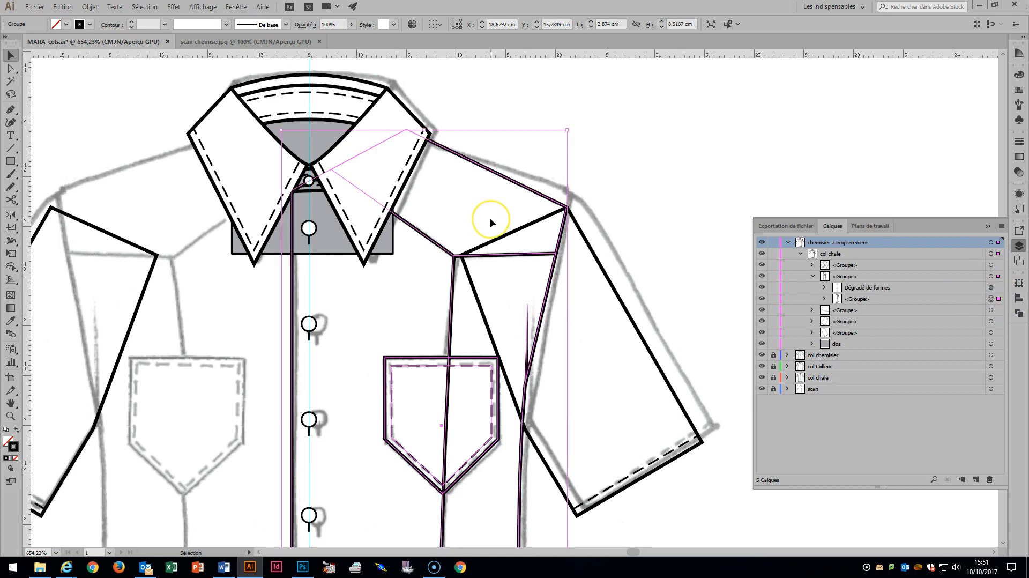
{"action": "key", "text": "o"}
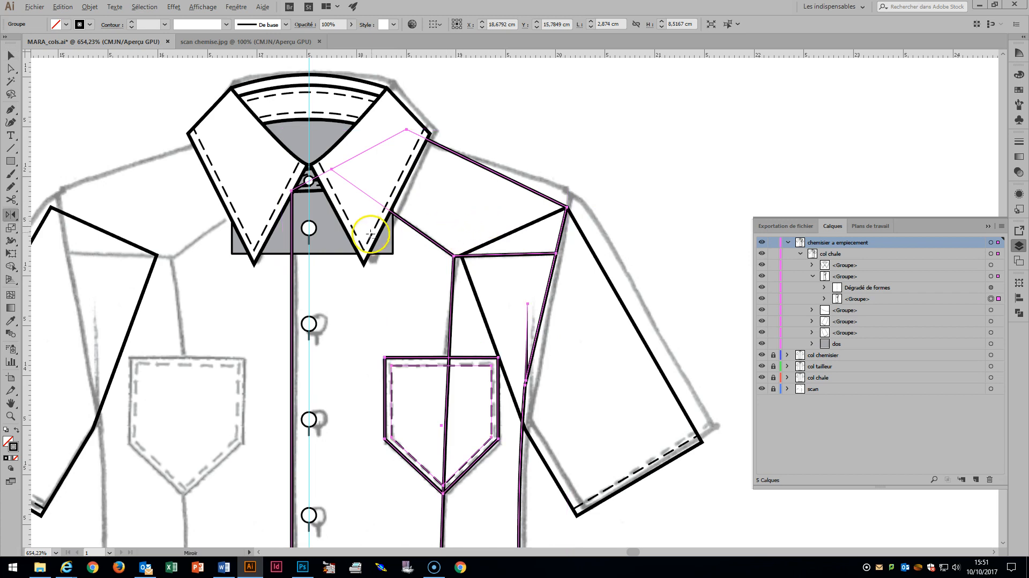
{"action": "left_click", "coordinate": [310, 250], "text": "alt"}
{"action": "left_click", "coordinate": [734, 281]}
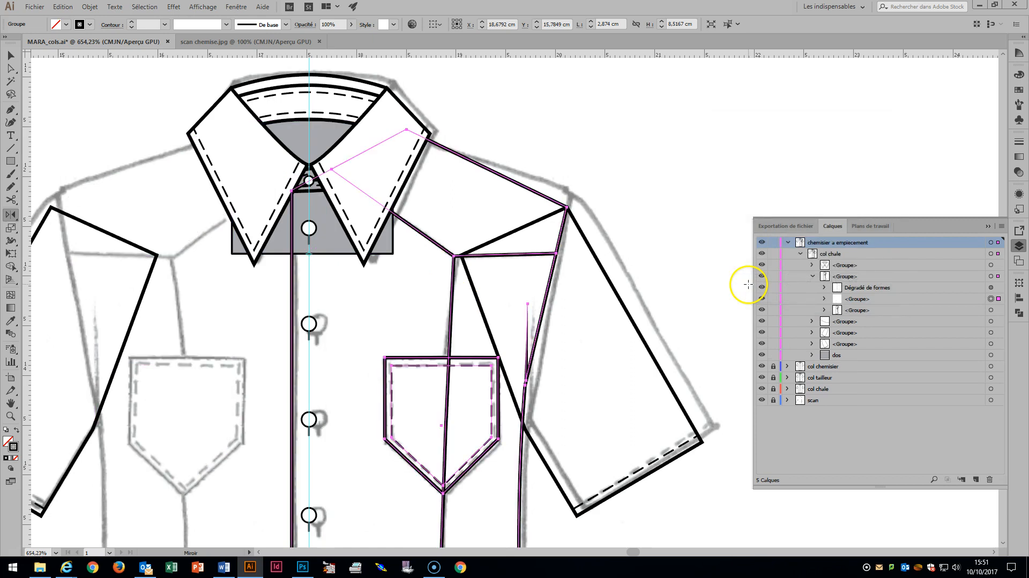
{"action": "left_click_drag", "start_coordinate": [855, 302], "coordinate": [855, 313]}
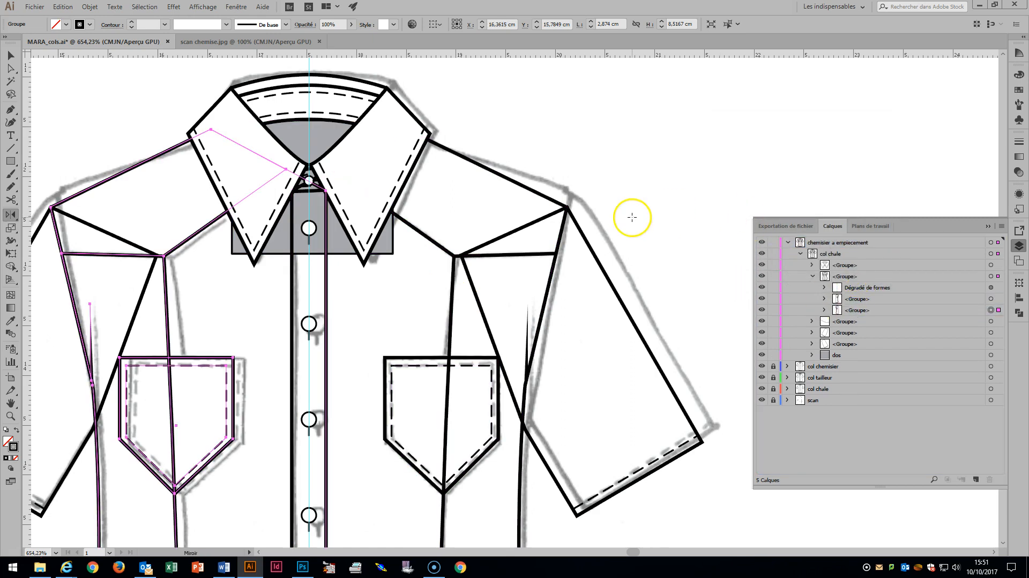
{"action": "left_click", "coordinate": [10, 68]}
{"action": "left_click", "coordinate": [584, 102]}
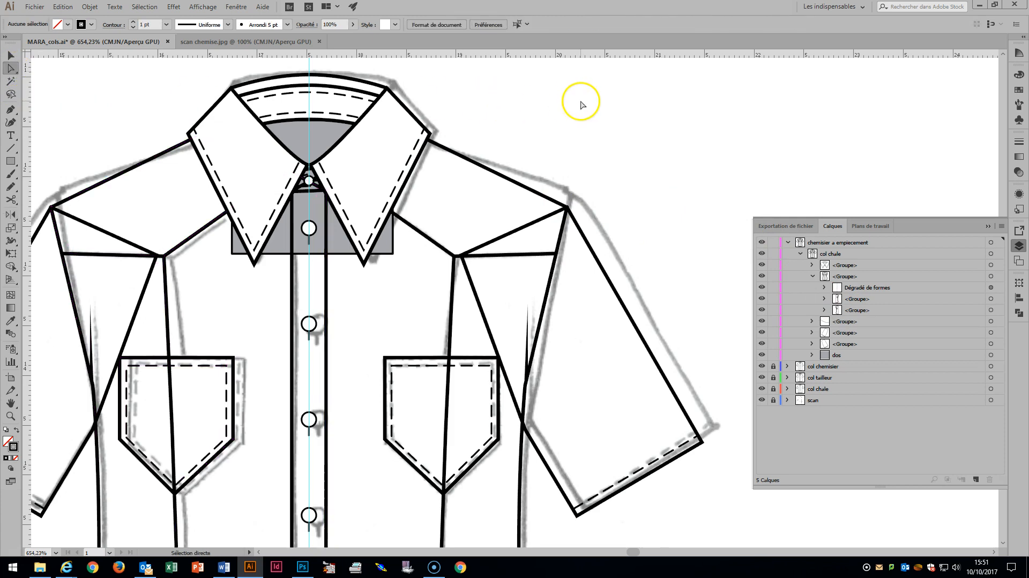
Fill both sleeve shapes with white.
{"action": "key", "text": "ctrl+minus"}
{"action": "key", "text": "ctrl+minus"}
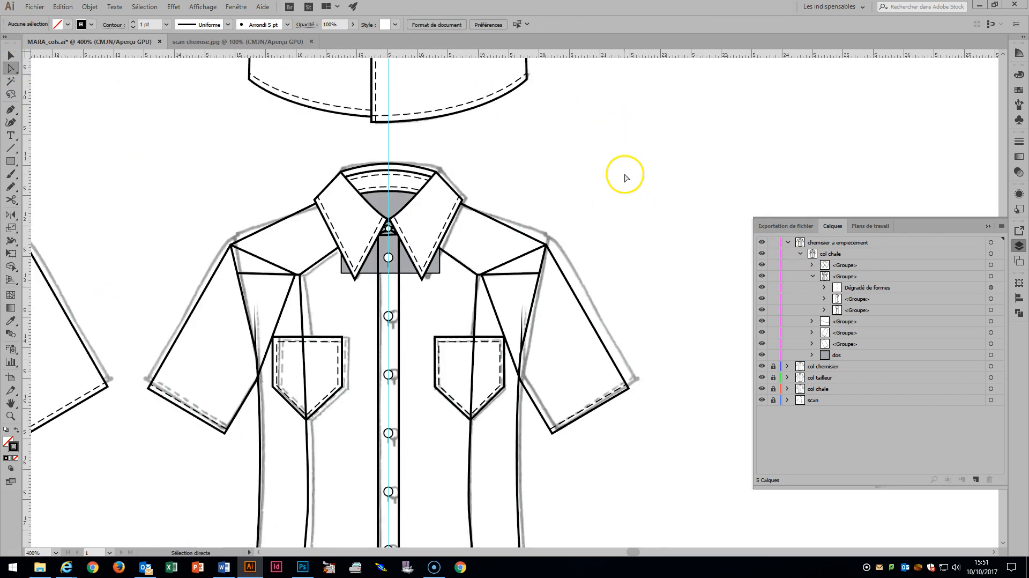
{"action": "left_click", "coordinate": [569, 272]}
{"action": "left_click", "coordinate": [198, 252], "text": "shift"}
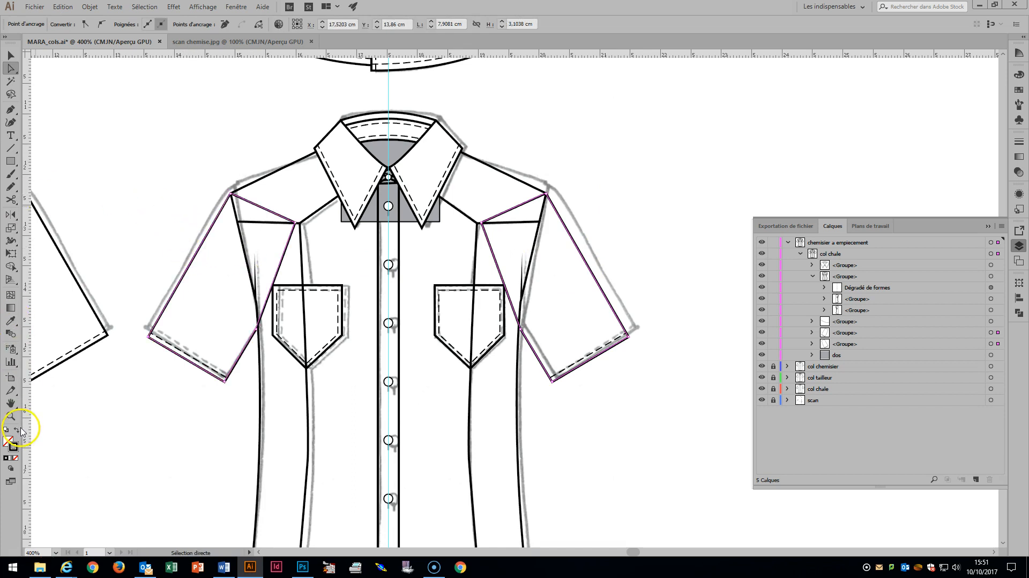
{"action": "left_click", "coordinate": [1018, 90]}
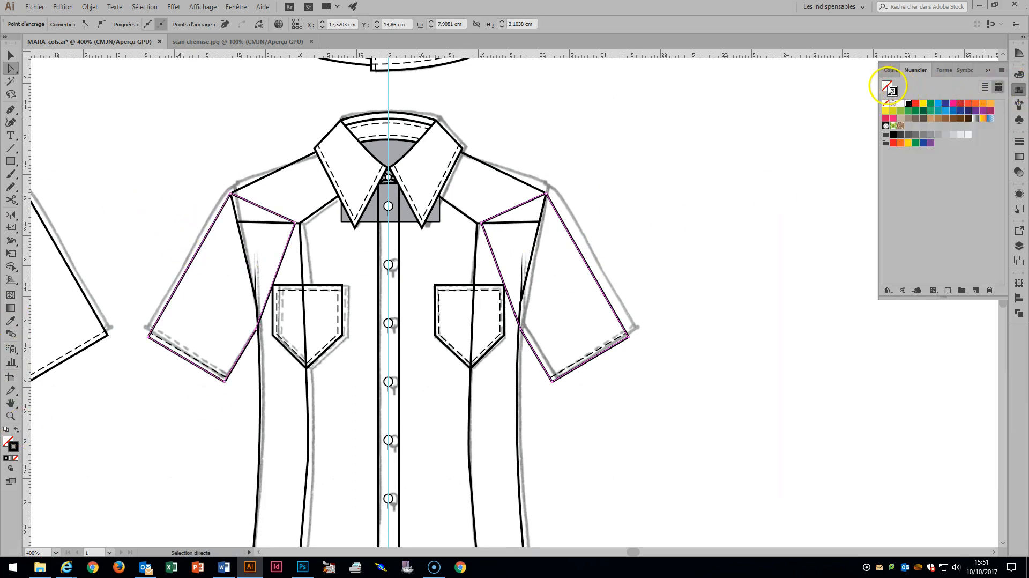
{"action": "left_click", "coordinate": [901, 105]}
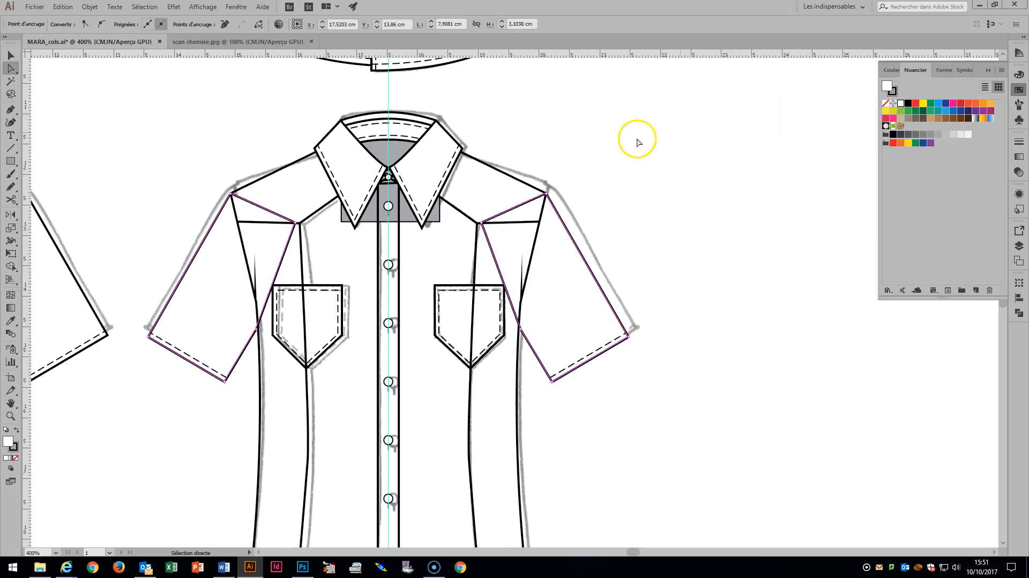
{"action": "left_click", "coordinate": [489, 325]}
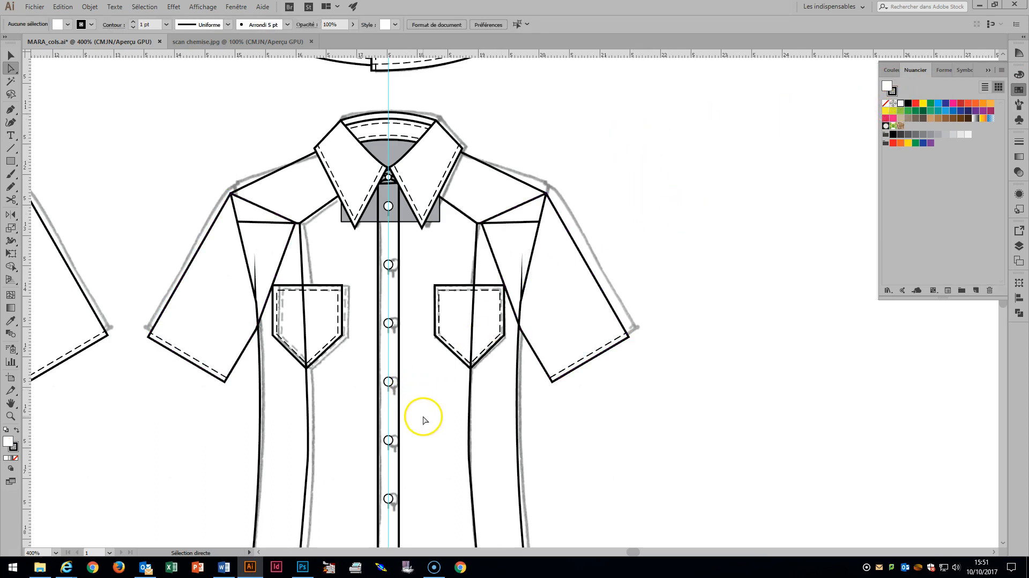
Fill both front body shapes with white to hide the scan and the placket beneath.
{"action": "scroll", "coordinate": [429, 413], "scroll_direction": "down", "scroll_amount": 5}
{"action": "left_click", "coordinate": [426, 442]}
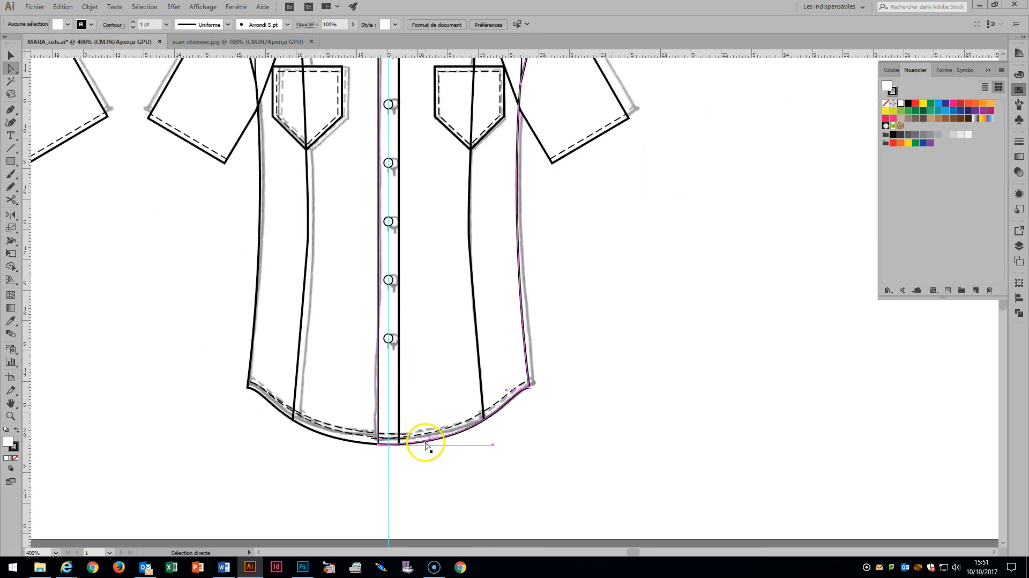
{"action": "left_click", "coordinate": [361, 441], "text": "shift"}
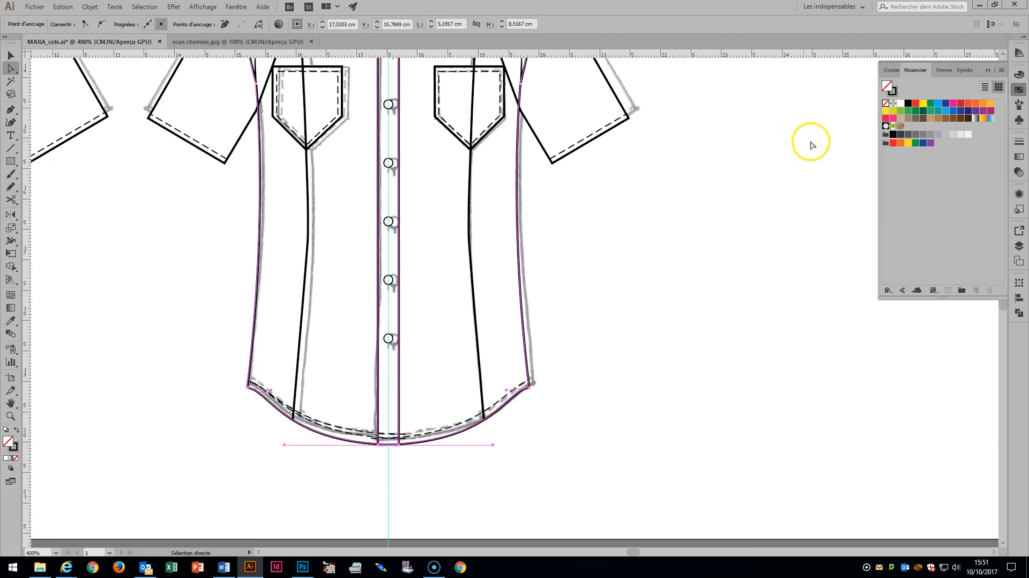
{"action": "left_click", "coordinate": [901, 103]}
{"action": "scroll", "coordinate": [610, 187], "scroll_direction": "up", "scroll_amount": 4}
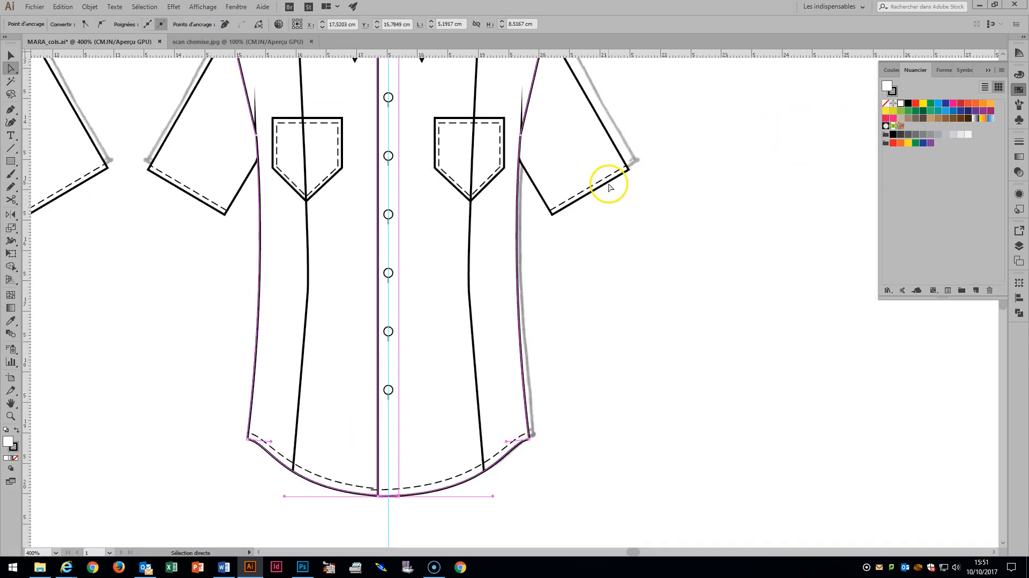
Fill both chest pocket outlines with white.
{"action": "left_click", "coordinate": [494, 238]}
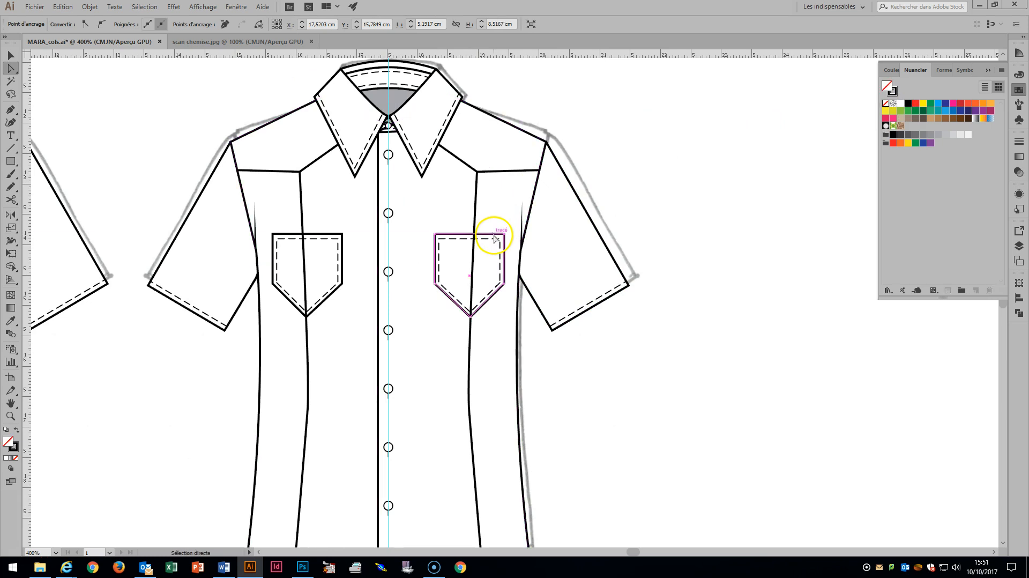
{"action": "left_click", "coordinate": [337, 234], "text": "shift"}
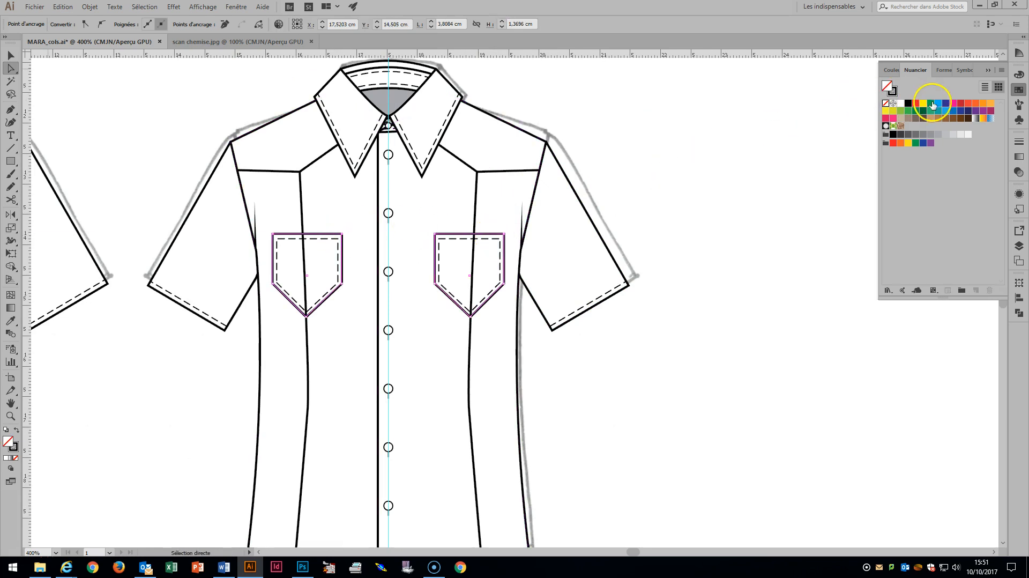
{"action": "left_click", "coordinate": [900, 104]}
{"action": "left_click", "coordinate": [692, 149]}
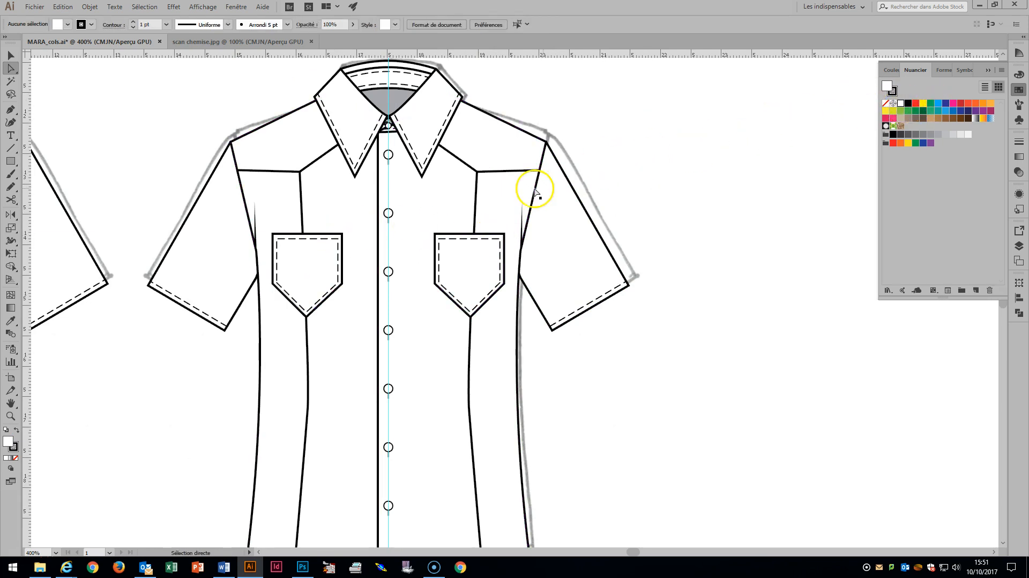
Fill both side panels of the shirt front with dark grey.
{"action": "left_click", "coordinate": [501, 172]}
{"action": "left_click", "coordinate": [284, 171], "text": "shift"}
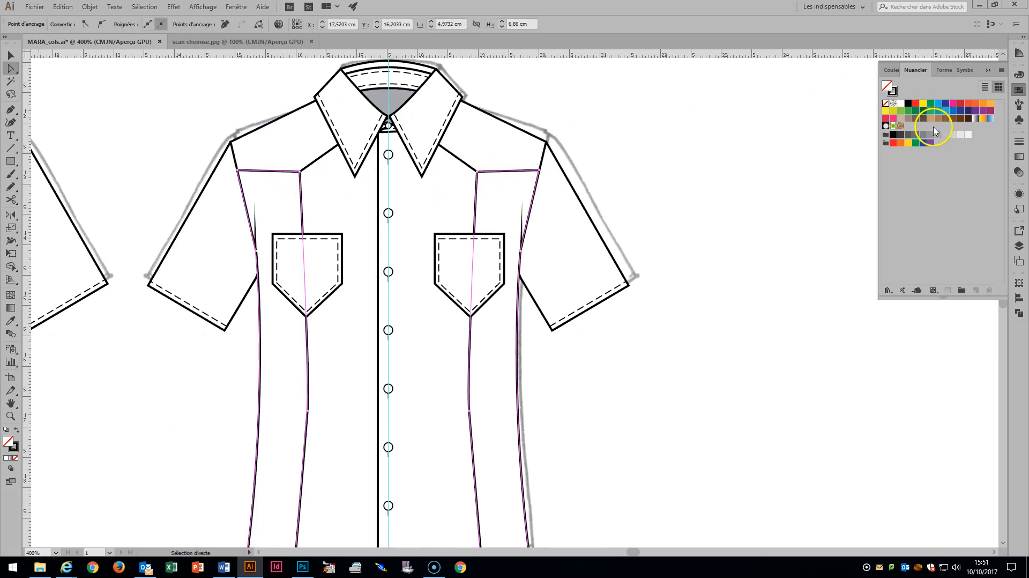
{"action": "left_click", "coordinate": [915, 135]}
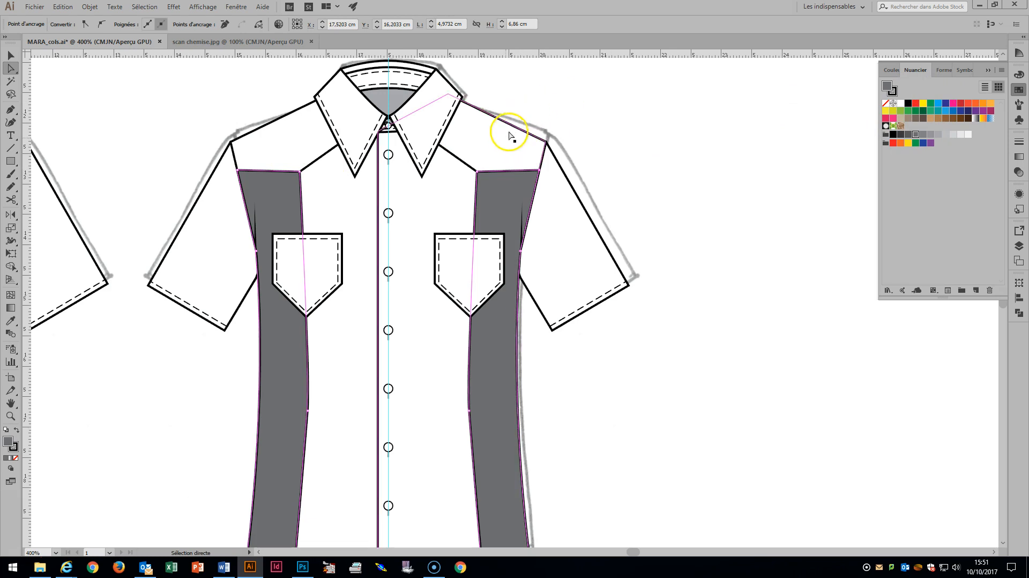
Fill both front yoke shapes with light grey.
{"action": "left_click_drag", "start_coordinate": [510, 130], "coordinate": [448, 160]}
{"action": "left_click", "coordinate": [318, 159], "text": "shift"}
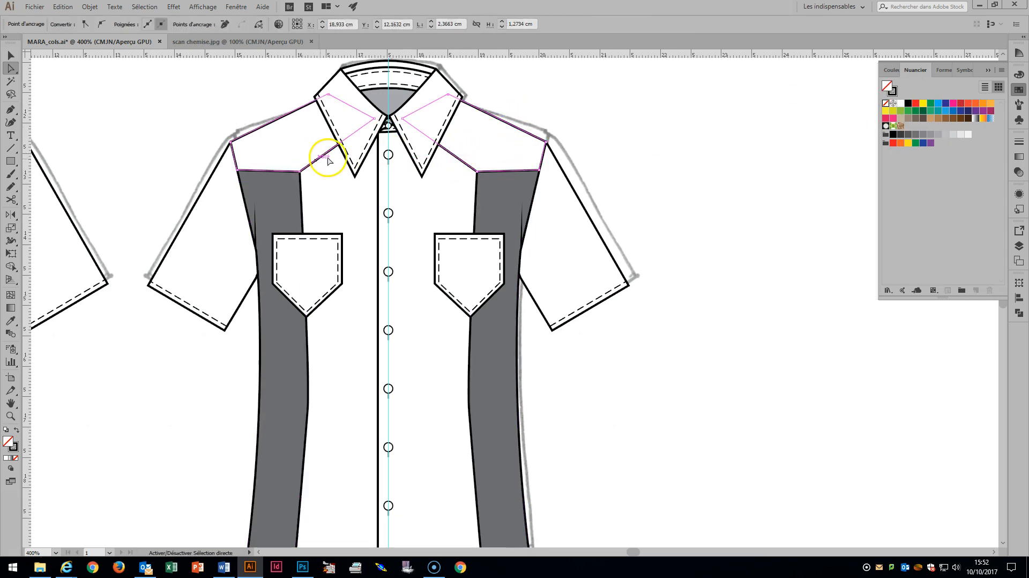
{"action": "left_click", "coordinate": [948, 139]}
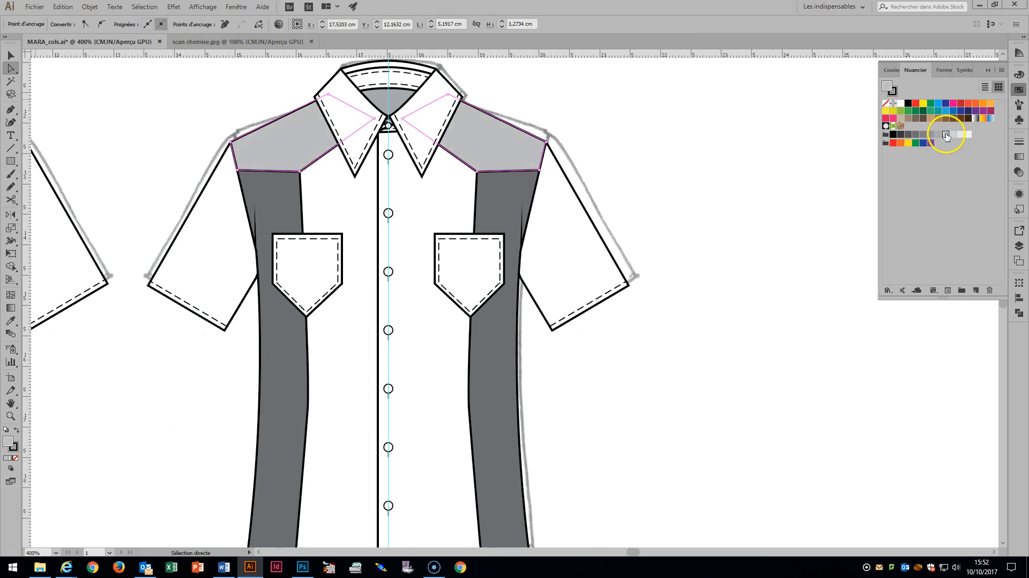
{"action": "left_click", "coordinate": [732, 133]}
Move the inner end point of the overlapping front's hem stitching onto the vertical placket edge.
{"action": "scroll", "coordinate": [731, 132], "scroll_direction": "down", "scroll_amount": 3}
{"action": "scroll", "coordinate": [731, 132], "scroll_direction": "down", "scroll_amount": 2}
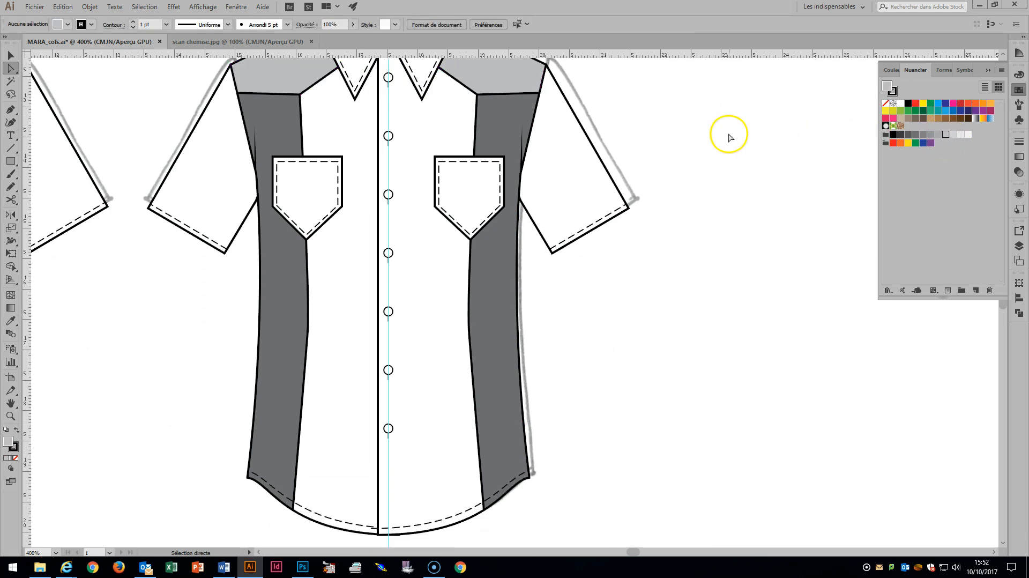
{"action": "scroll", "coordinate": [726, 139], "scroll_direction": "down", "scroll_amount": 5}
{"action": "left_click", "coordinate": [499, 223]}
{"action": "key", "text": "z"}
{"action": "left_click_drag", "start_coordinate": [329, 382], "coordinate": [499, 482]}
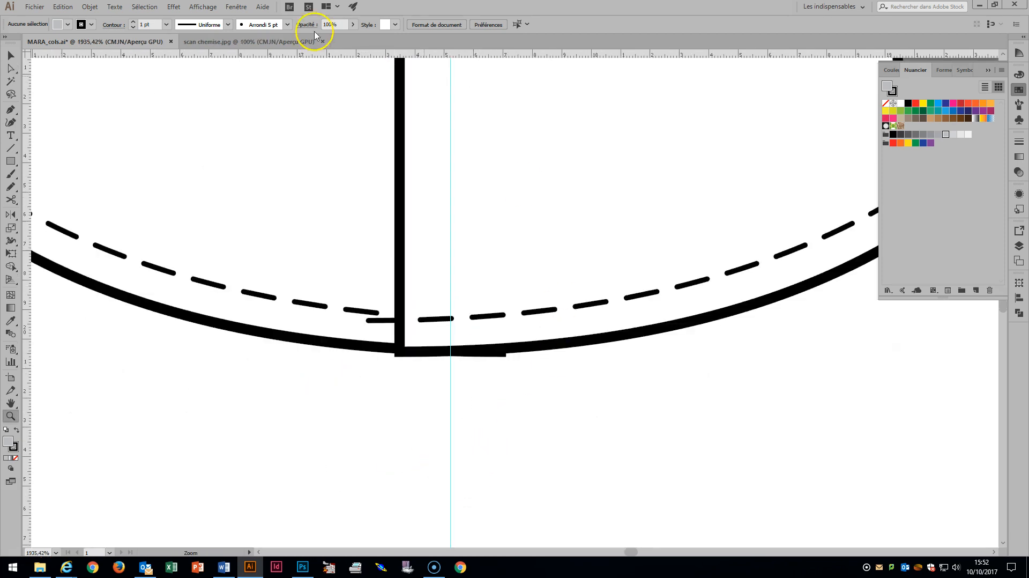
{"action": "left_click", "coordinate": [11, 68]}
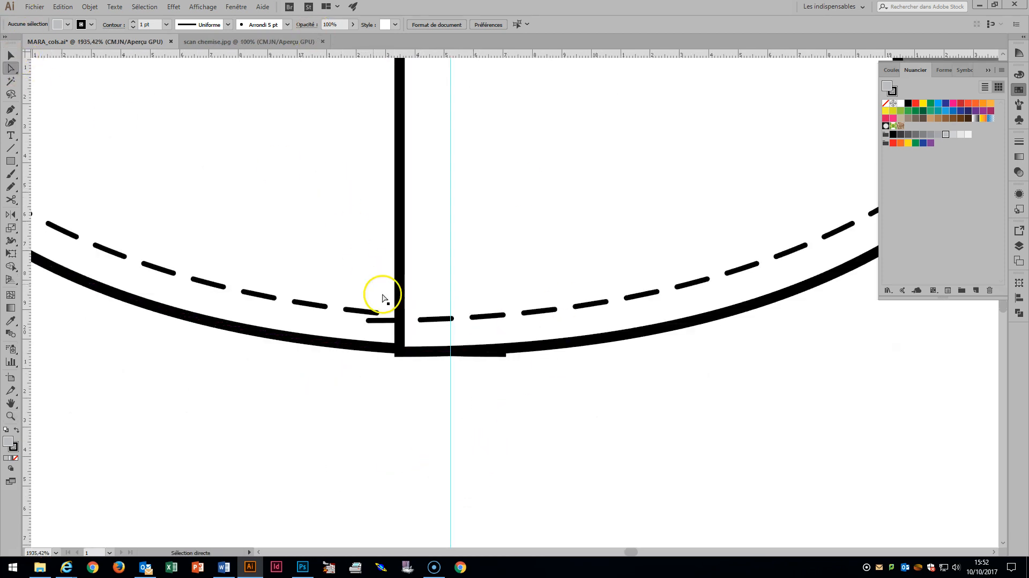
{"action": "left_click", "coordinate": [430, 320]}
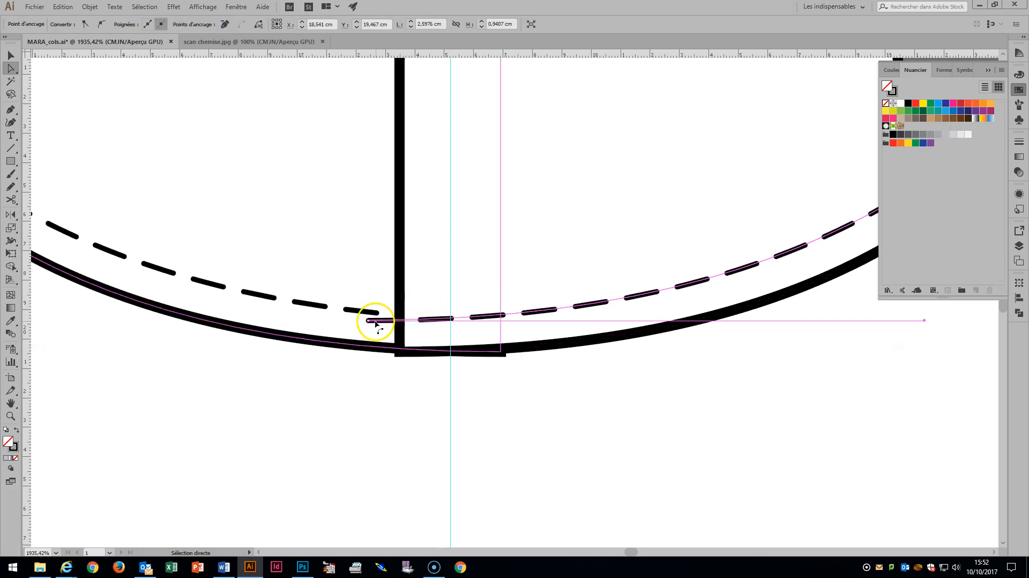
{"action": "left_click_drag", "start_coordinate": [368, 320], "coordinate": [401, 323]}
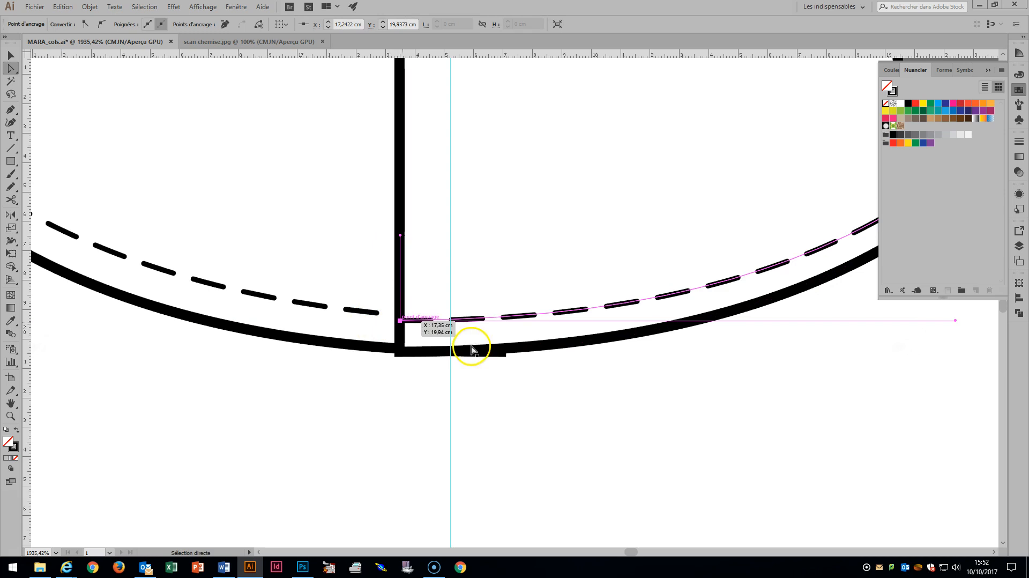
Raise the bottom centre corner of the underlying left front so its hem sits above the overlapping front's hem.
{"action": "left_click", "coordinate": [352, 345]}
{"action": "left_click_drag", "start_coordinate": [506, 353], "coordinate": [502, 353]}
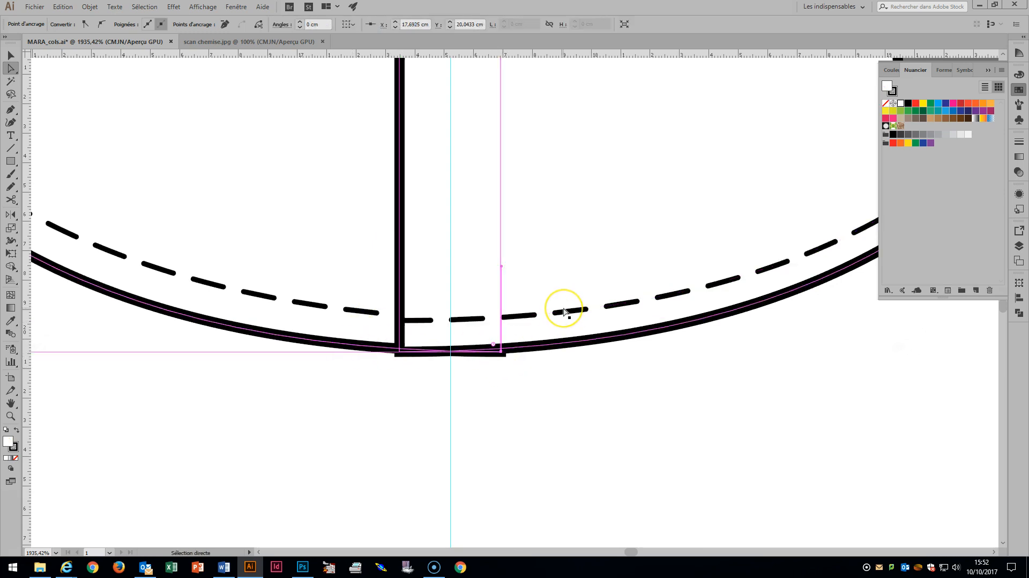
{"action": "key", "text": "Up"}
{"action": "key", "text": "Up"}
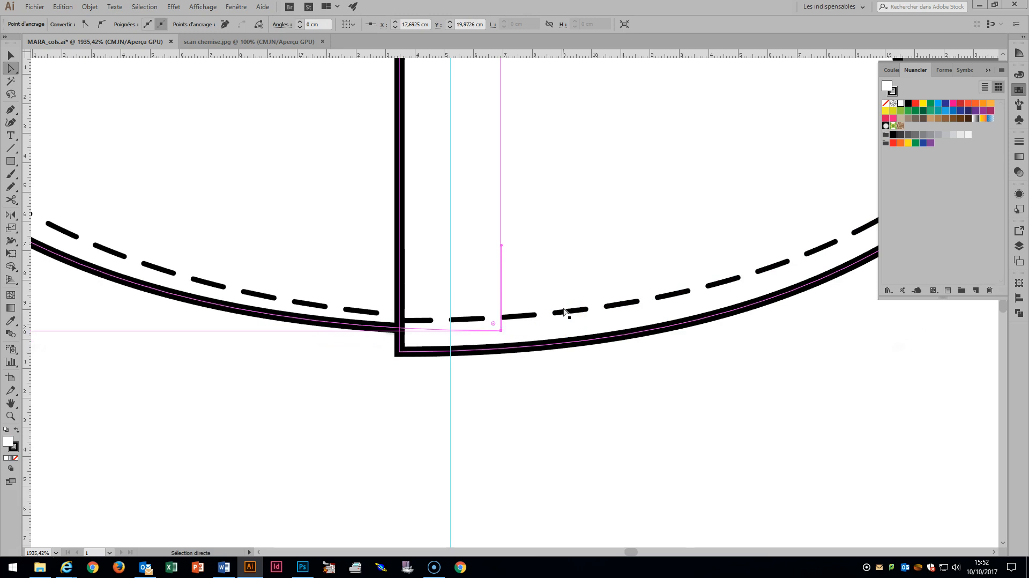
Raise the inner end point of the left front's dashed hem stitching to follow its shifted hem.
{"action": "left_click", "coordinate": [368, 312]}
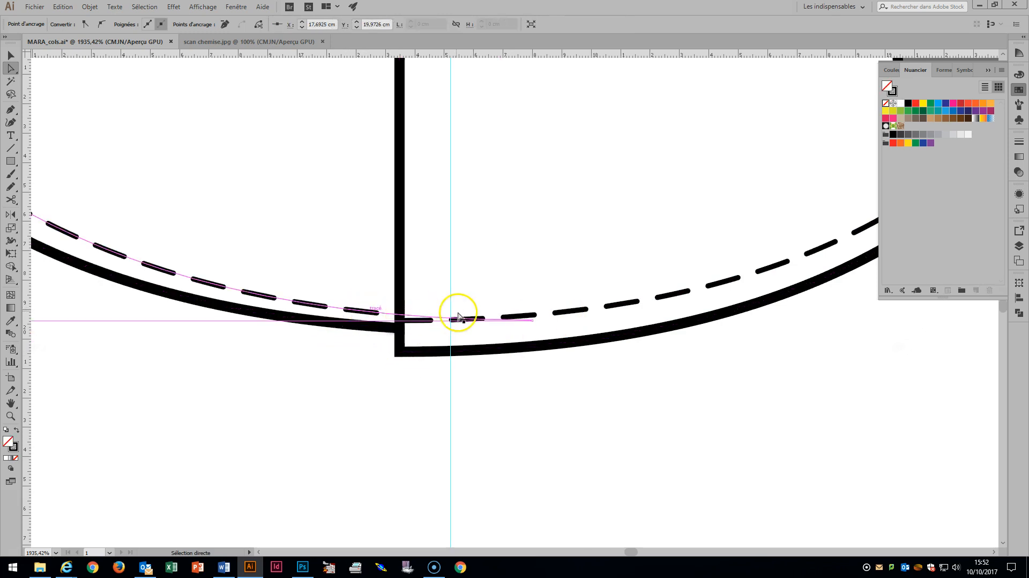
{"action": "left_click", "coordinate": [532, 320]}
{"action": "key", "text": "Up"}
{"action": "key", "text": "Up"}
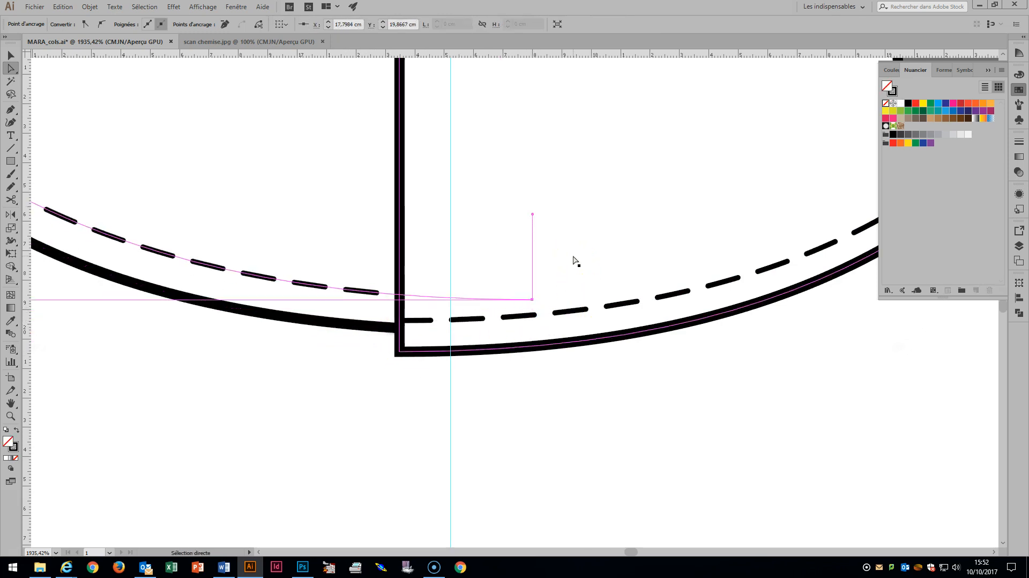
{"action": "key", "text": "Up"}
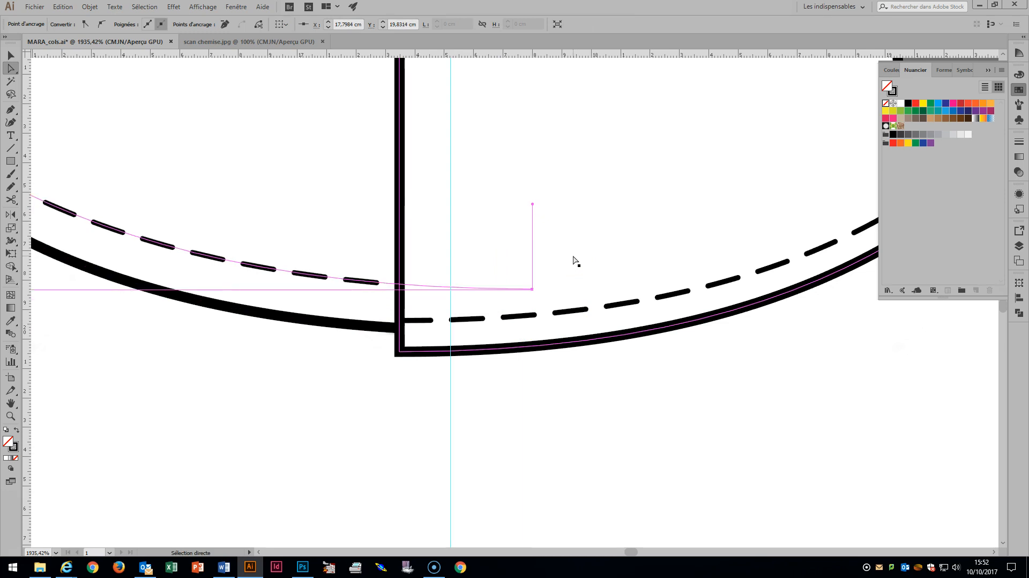
{"action": "key", "text": "Down"}
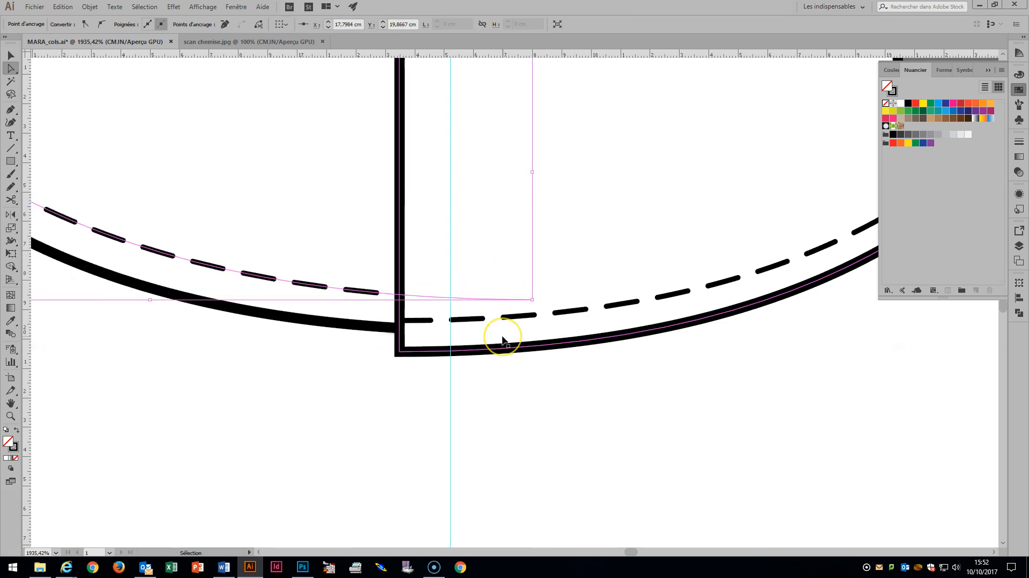
{"action": "scroll", "coordinate": [502, 336], "scroll_direction": "down", "scroll_amount": 5}
{"action": "left_click", "coordinate": [686, 350]}
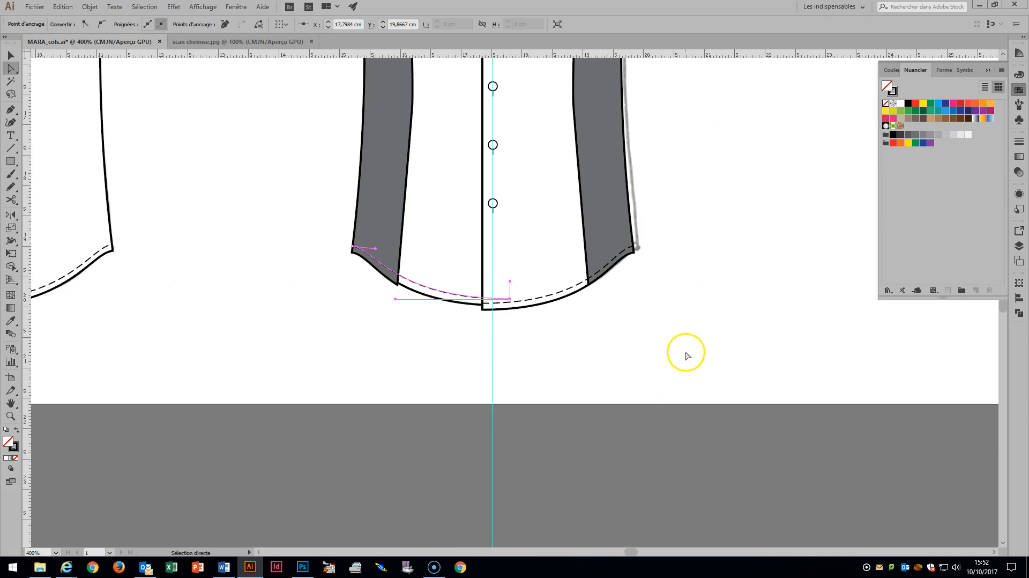
{"action": "scroll", "coordinate": [688, 352], "scroll_direction": "up", "scroll_amount": 4}
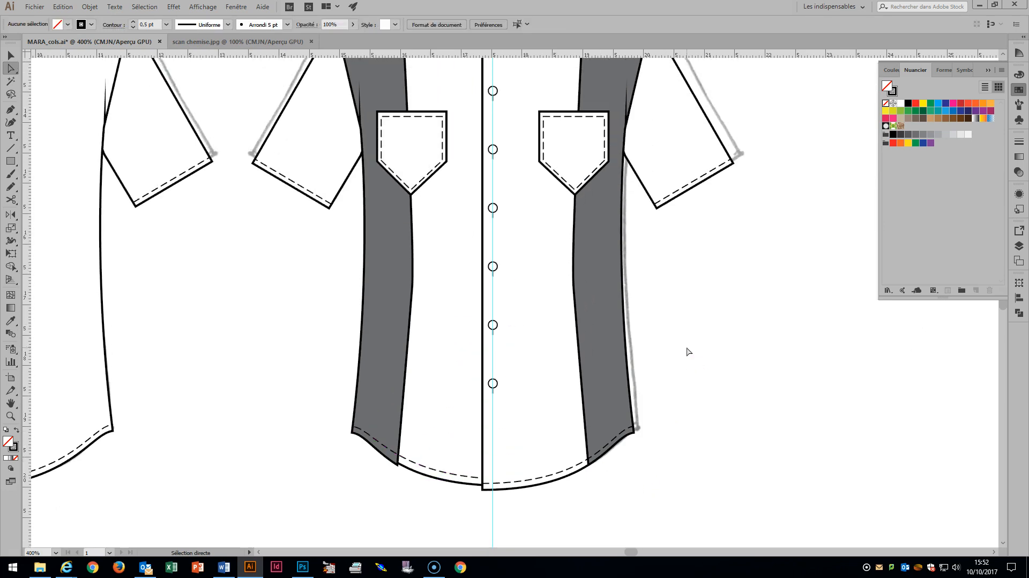
Move the lower inner corner of the left dark grey side panel onto the front's hem line.
{"action": "key", "text": "z"}
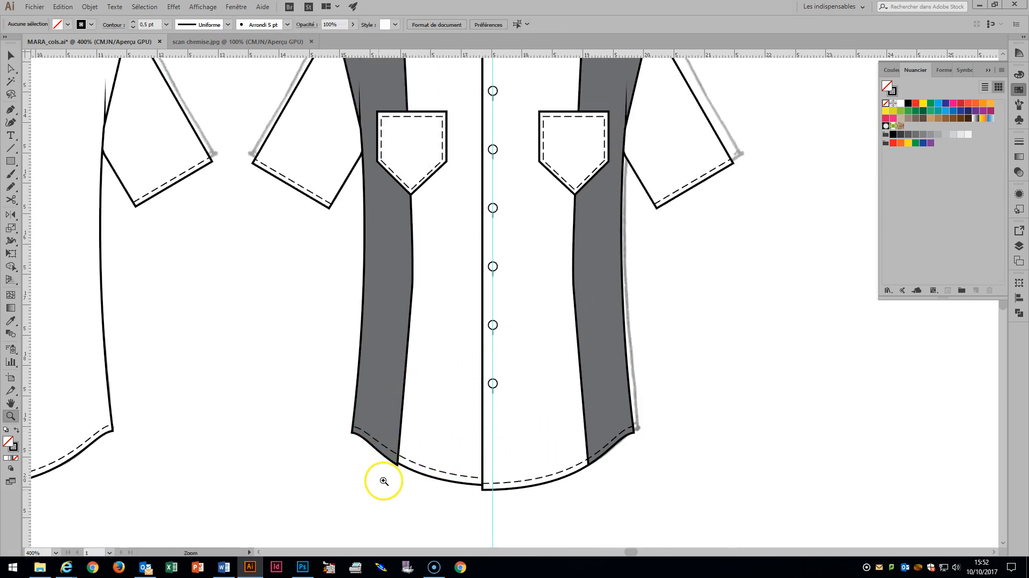
{"action": "left_click_drag", "start_coordinate": [422, 426], "coordinate": [427, 420]}
{"action": "left_click", "coordinate": [11, 69]}
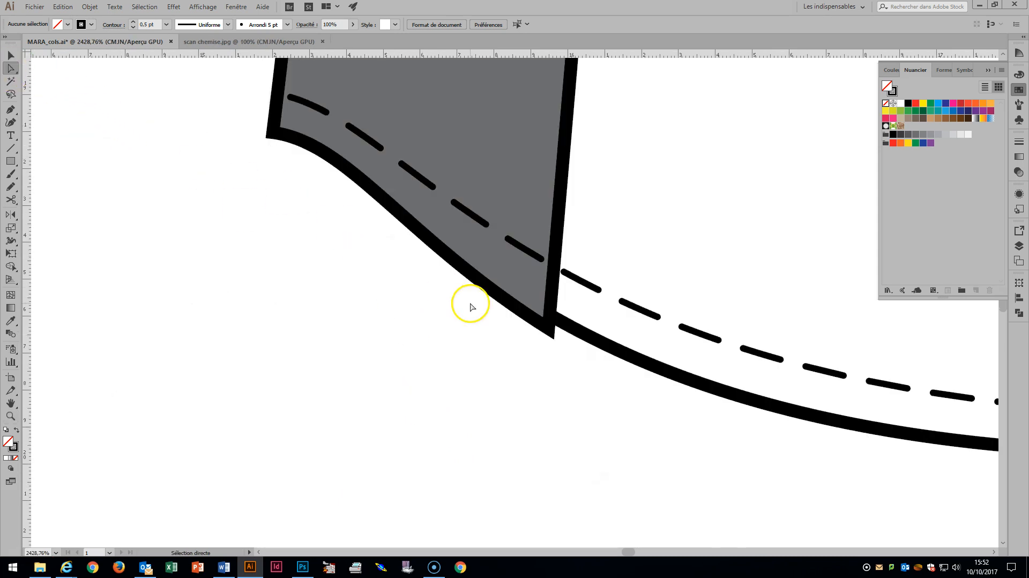
{"action": "left_click", "coordinate": [548, 329]}
{"action": "left_click_drag", "start_coordinate": [548, 329], "coordinate": [550, 319]}
{"action": "left_click", "coordinate": [452, 347]}
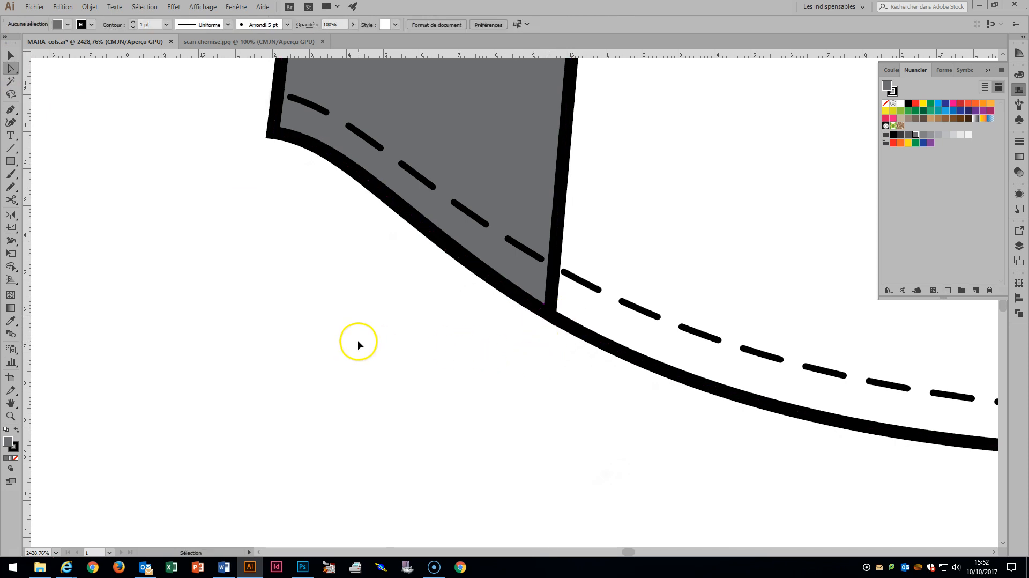
Adjust the curve handles of the left side panel's bottom edge in outline view to match the front's hem curve, then return to preview.
{"action": "key", "text": "ctrl+y"}
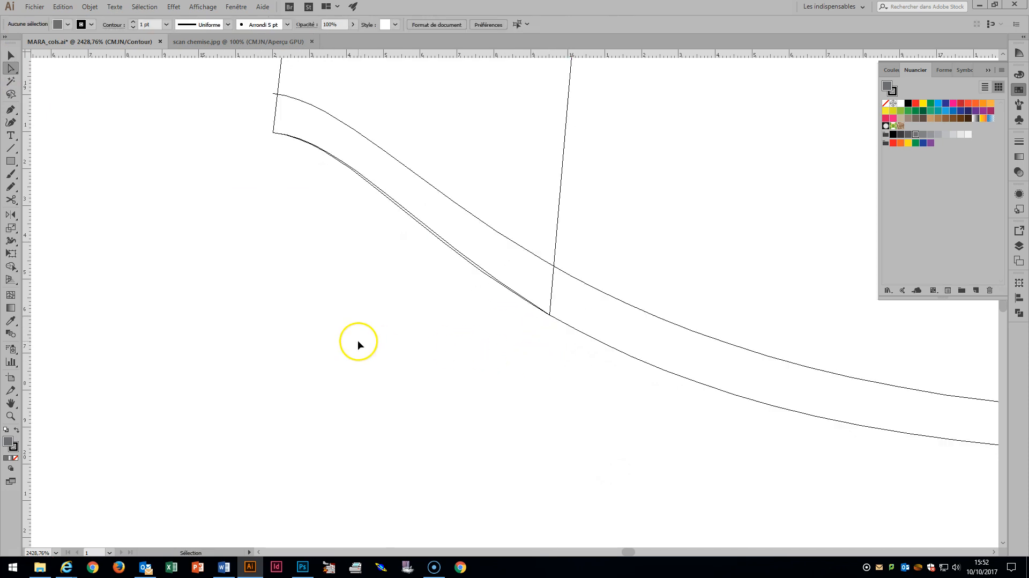
{"action": "left_click", "coordinate": [409, 215]}
{"action": "left_click_drag", "start_coordinate": [407, 225], "coordinate": [409, 224]}
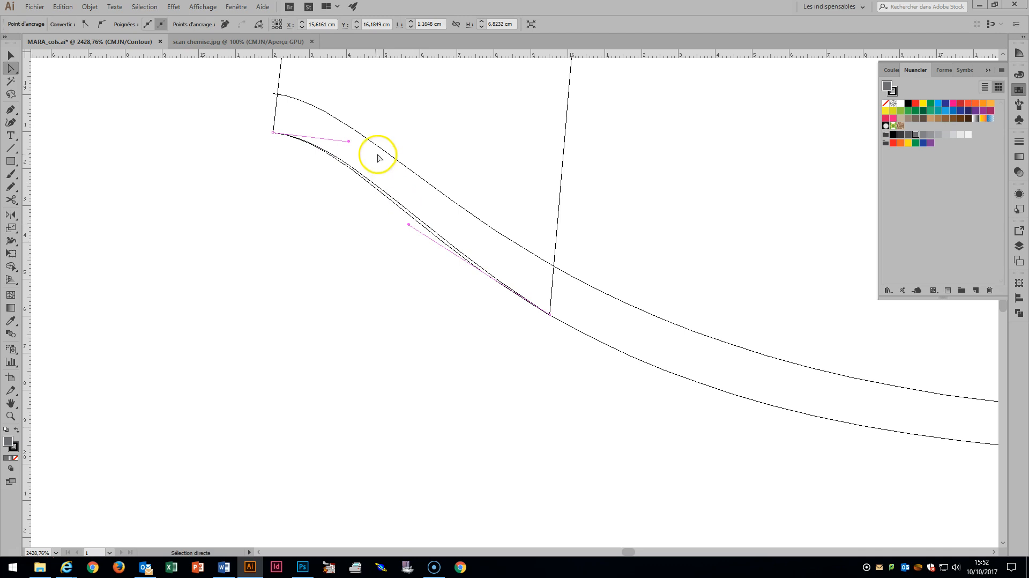
{"action": "left_click_drag", "start_coordinate": [349, 143], "coordinate": [353, 154]}
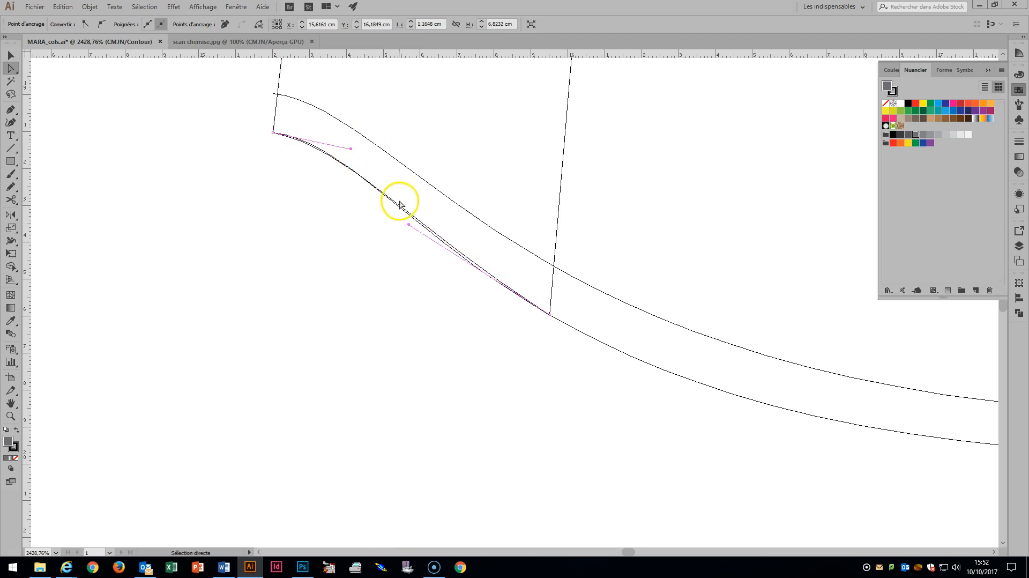
{"action": "left_click_drag", "start_coordinate": [408, 225], "coordinate": [402, 225]}
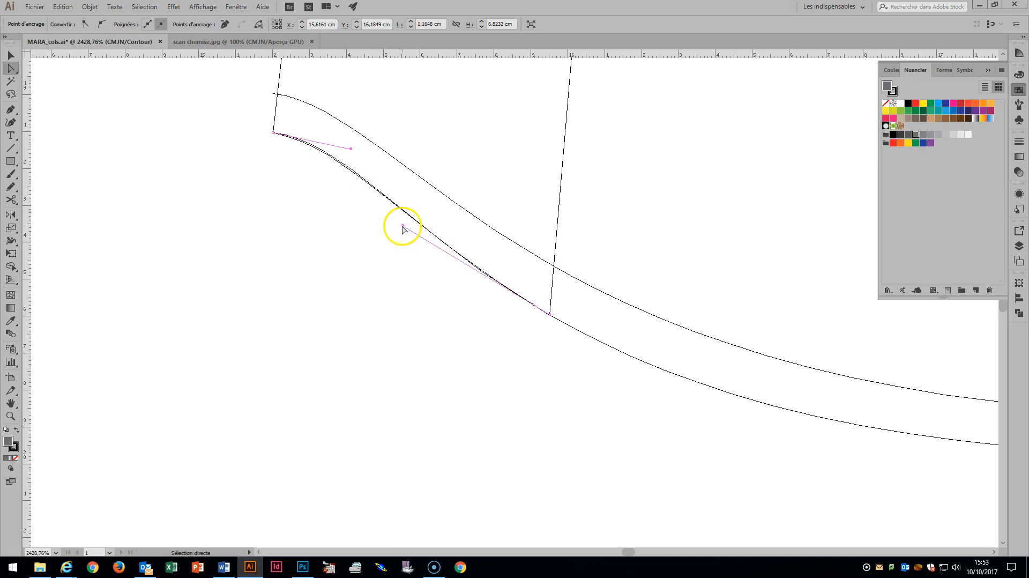
{"action": "left_click", "coordinate": [437, 349]}
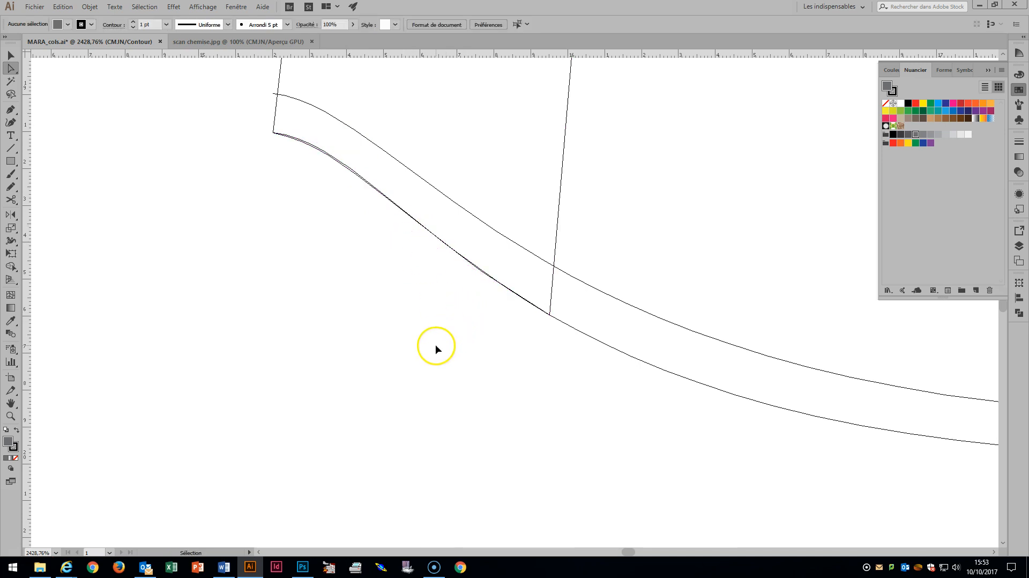
{"action": "key", "text": "ctrl+y"}
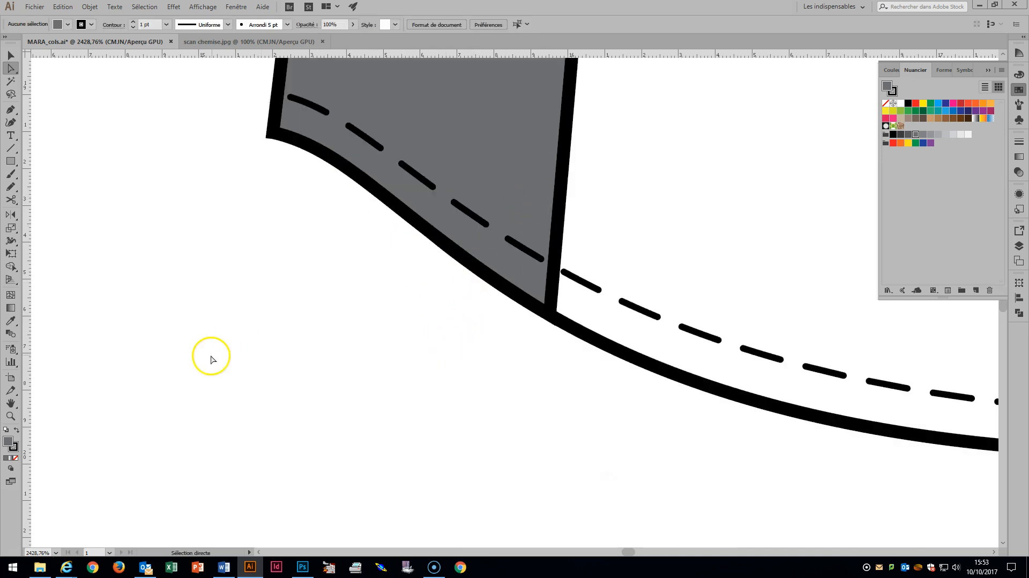
Hide the scan layer so only the vector shirt drawings remain displayed.
{"action": "key", "text": "ctrl+minus"}
{"action": "key", "text": "ctrl+minus"}
{"action": "key", "text": "ctrl+minus"}
{"action": "key", "text": "ctrl+minus"}
{"action": "key", "text": "ctrl+minus"}
{"action": "key", "text": "ctrl+minus"}
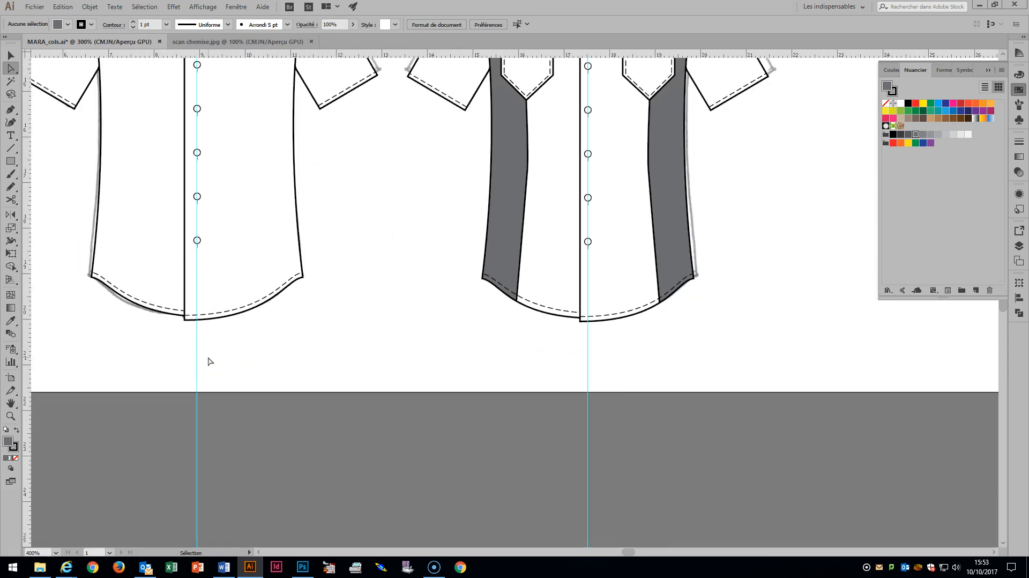
{"action": "left_click_drag", "start_coordinate": [731, 282], "coordinate": [648, 419]}
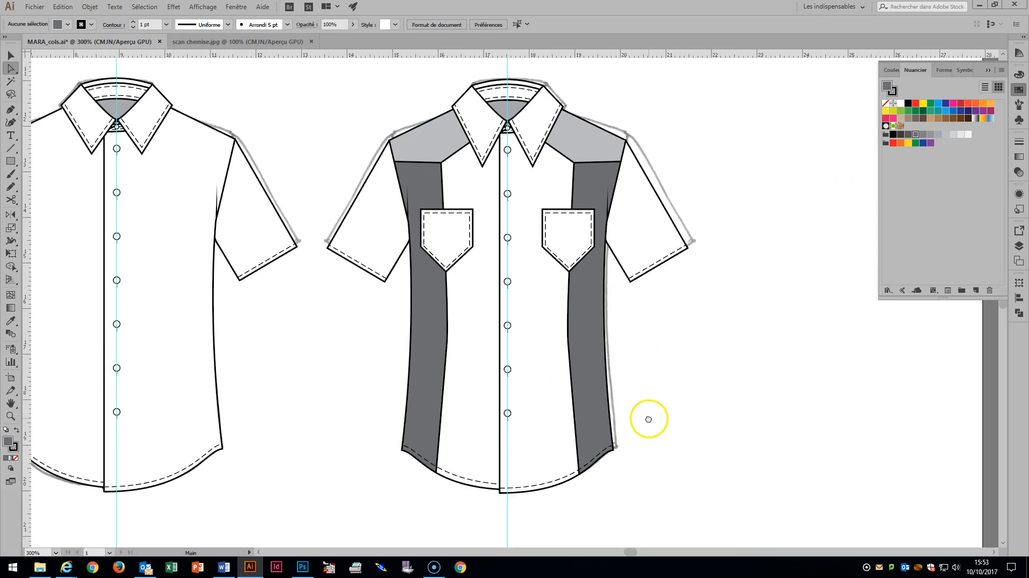
{"action": "left_click", "coordinate": [1019, 245]}
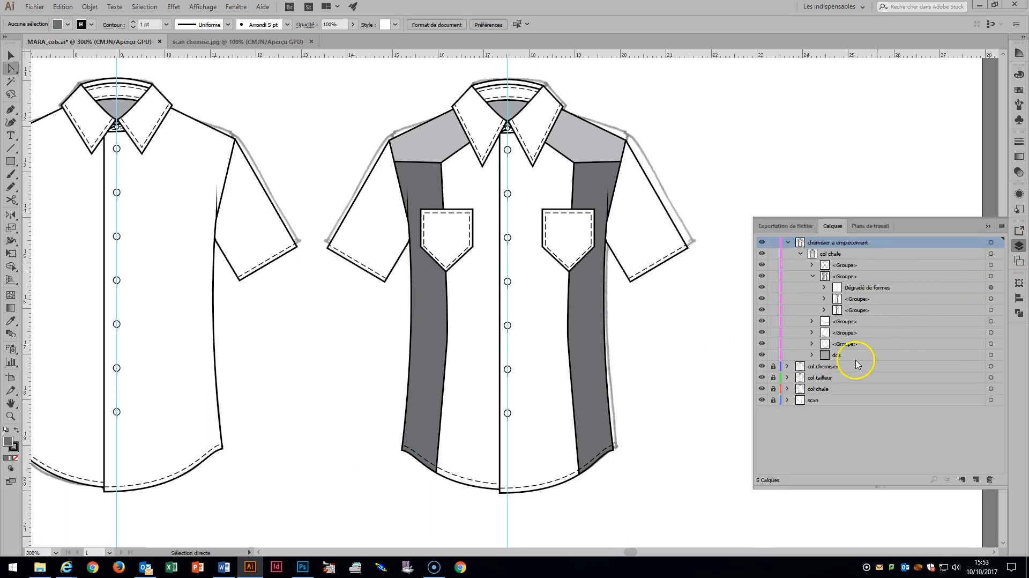
{"action": "left_click", "coordinate": [761, 400]}
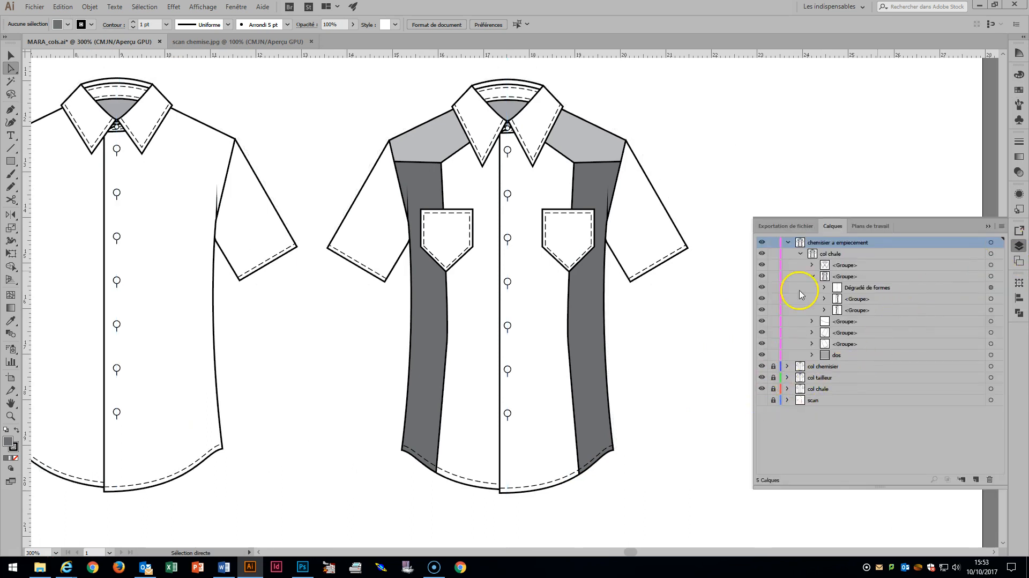
Rename the "col chale" sublayer inside the yoke shirt layer to "col chemisier empiecement".
{"action": "left_click", "coordinate": [800, 254]}
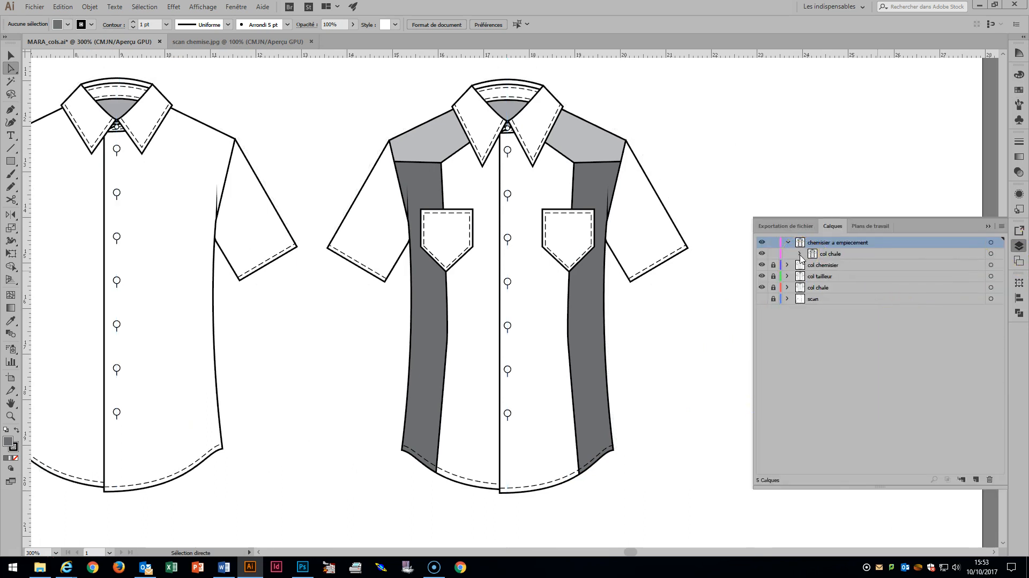
{"action": "left_click", "coordinate": [834, 254]}
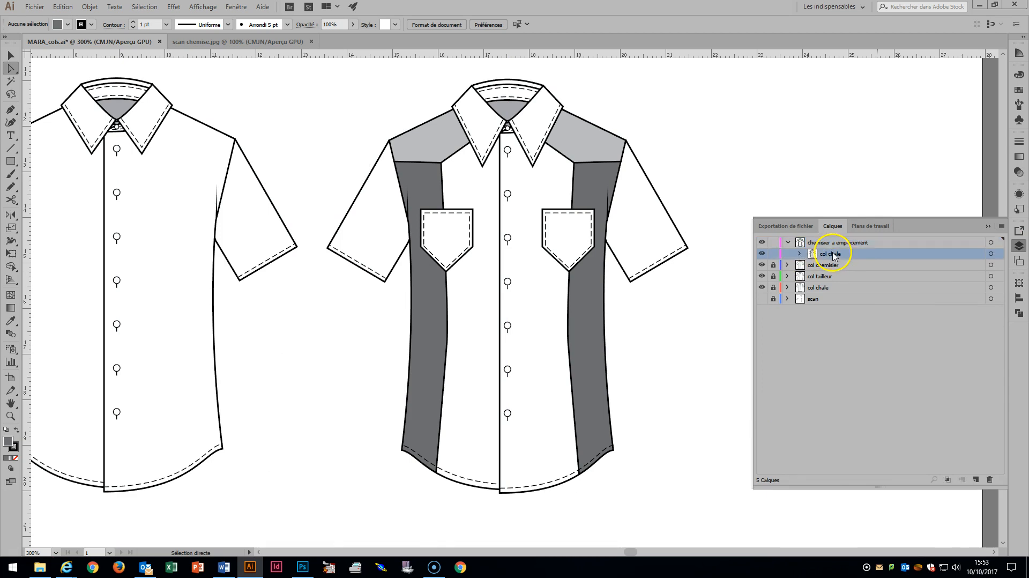
{"action": "double_click", "coordinate": [834, 254]}
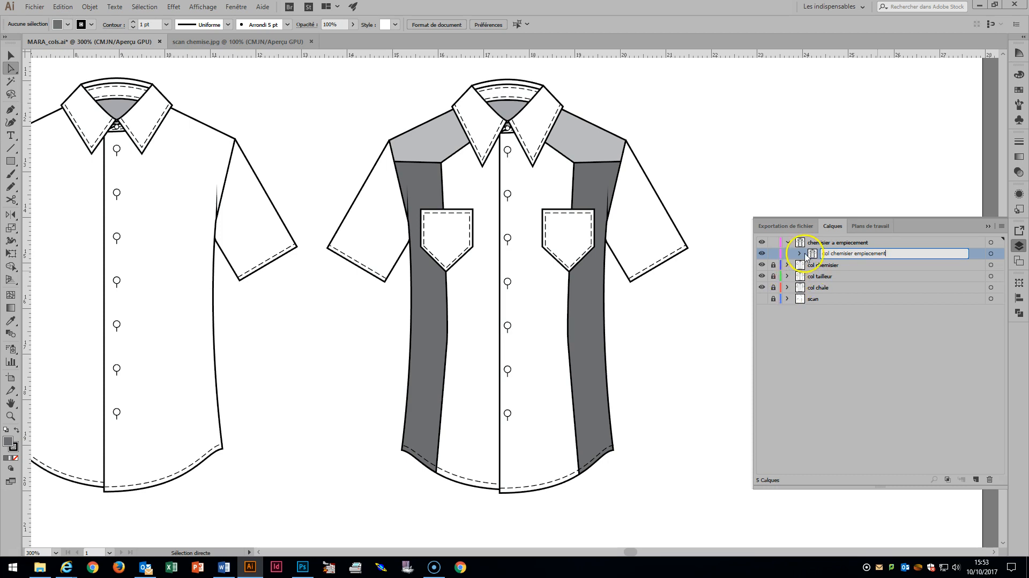
{"action": "key", "text": "Return"}
Name the first two groups of the "col chemisier empiecement" sublayer "col" and "devants".
{"action": "left_click", "coordinate": [799, 254]}
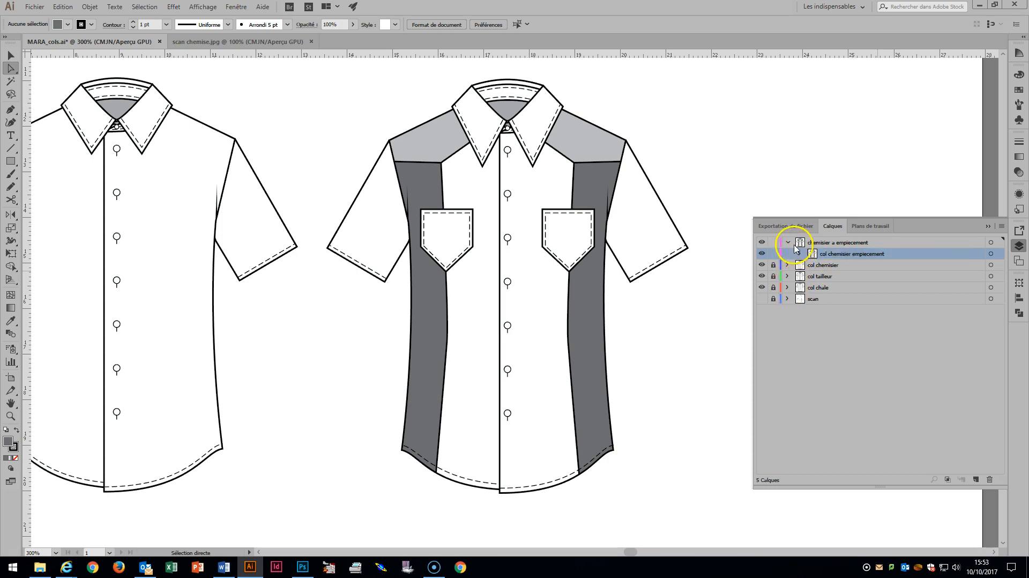
{"action": "double_click", "coordinate": [849, 264]}
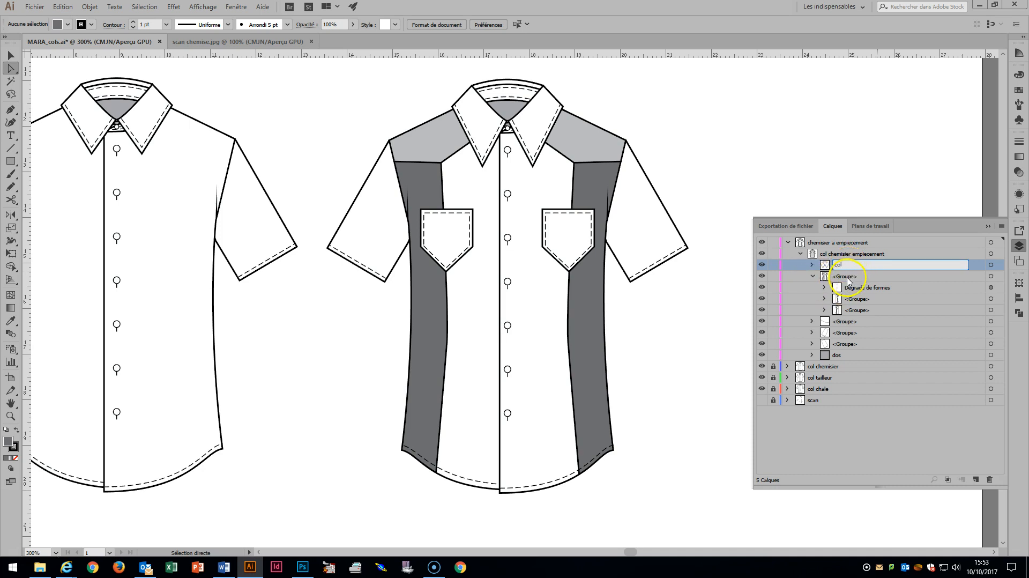
{"action": "left_click", "coordinate": [845, 277]}
{"action": "double_click", "coordinate": [844, 275]}
{"action": "type", "text": "devants"}
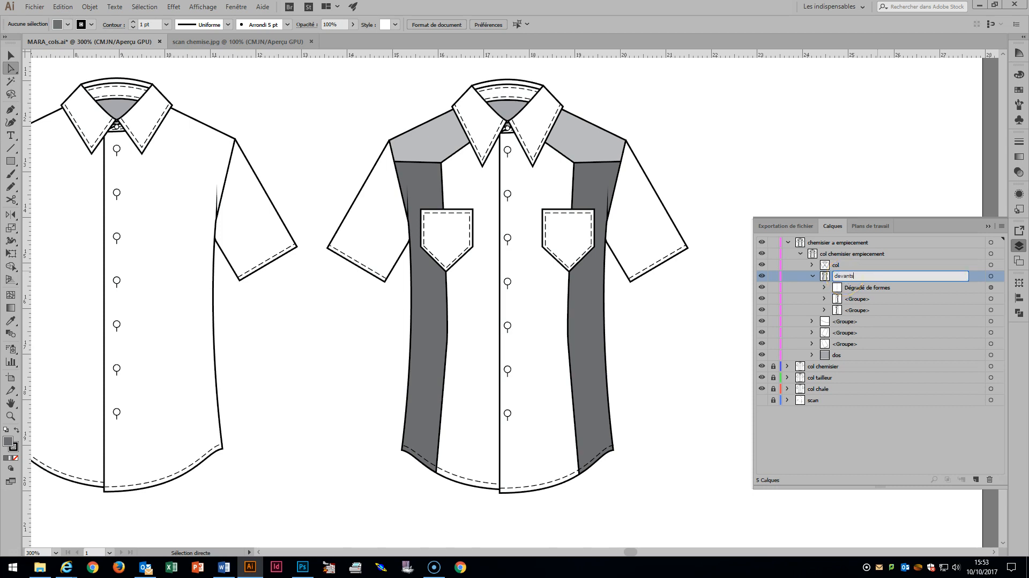
Move the left hem stitching group into the lower unnamed group inside "devants".
{"action": "left_click", "coordinate": [847, 323]}
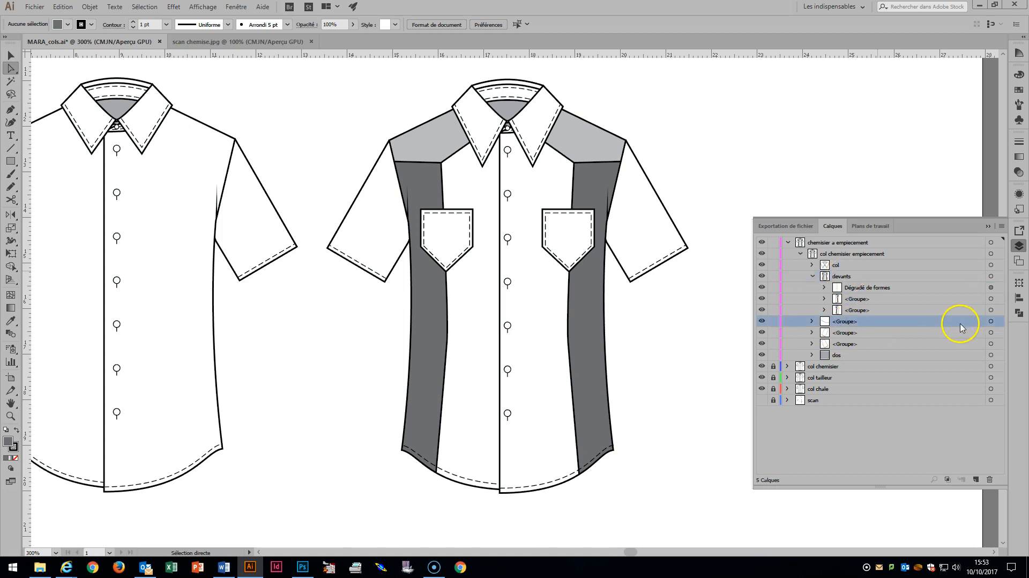
{"action": "left_click", "coordinate": [993, 322]}
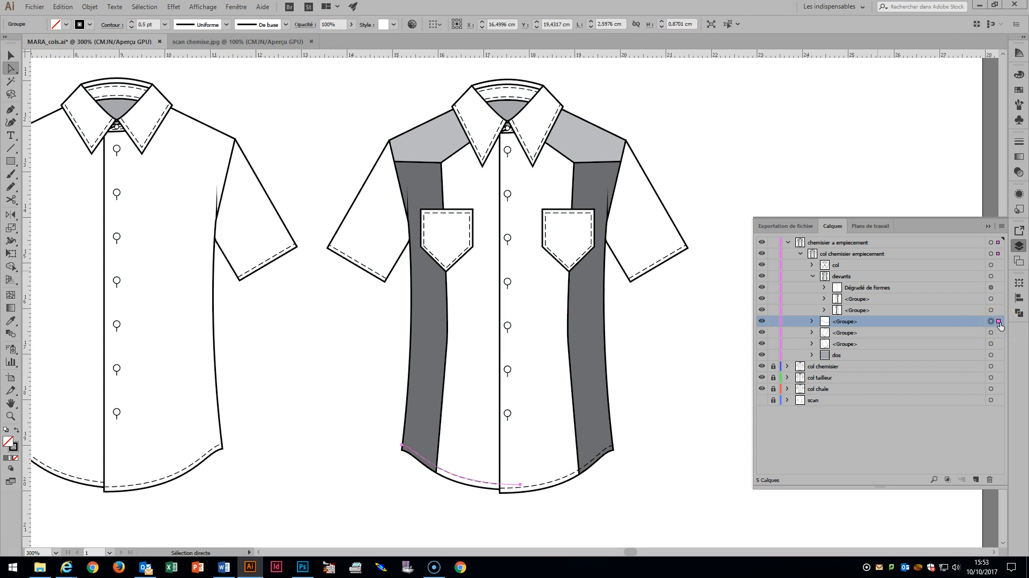
{"action": "left_click_drag", "start_coordinate": [999, 321], "coordinate": [998, 311]}
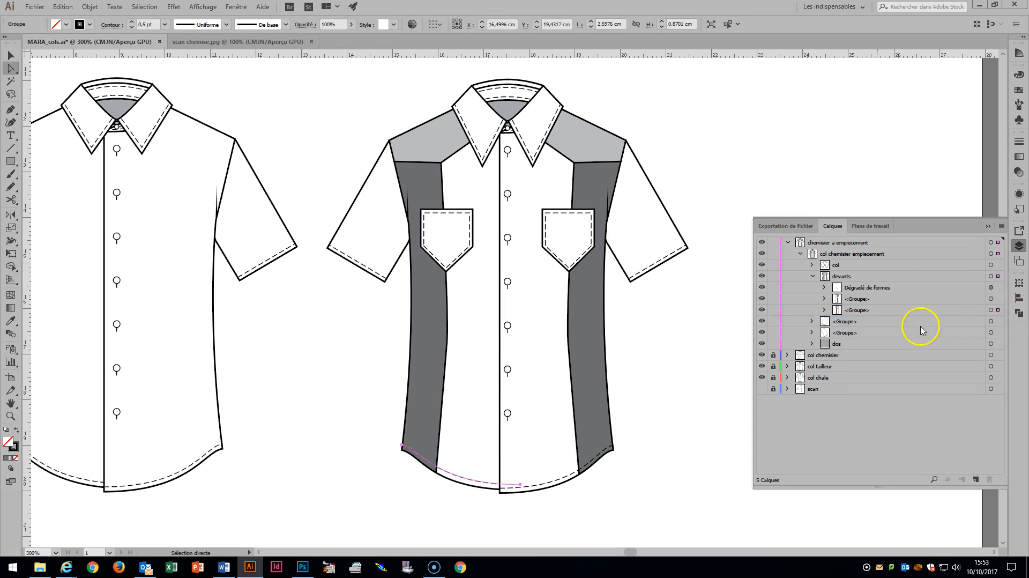
Name the two sleeve groups below "devants" "manche g" and "manche d".
{"action": "left_click", "coordinate": [811, 321]}
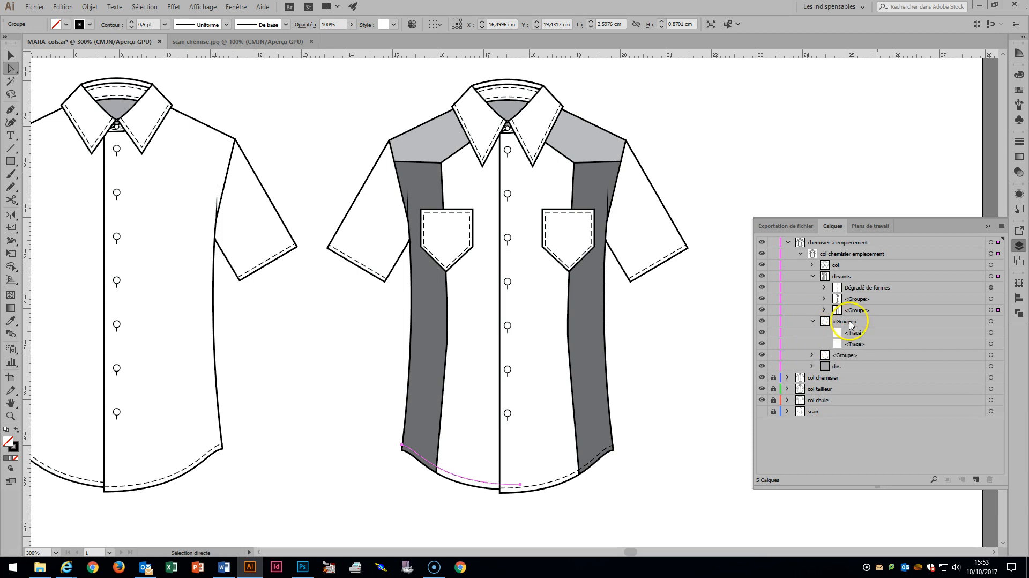
{"action": "double_click", "coordinate": [847, 320]}
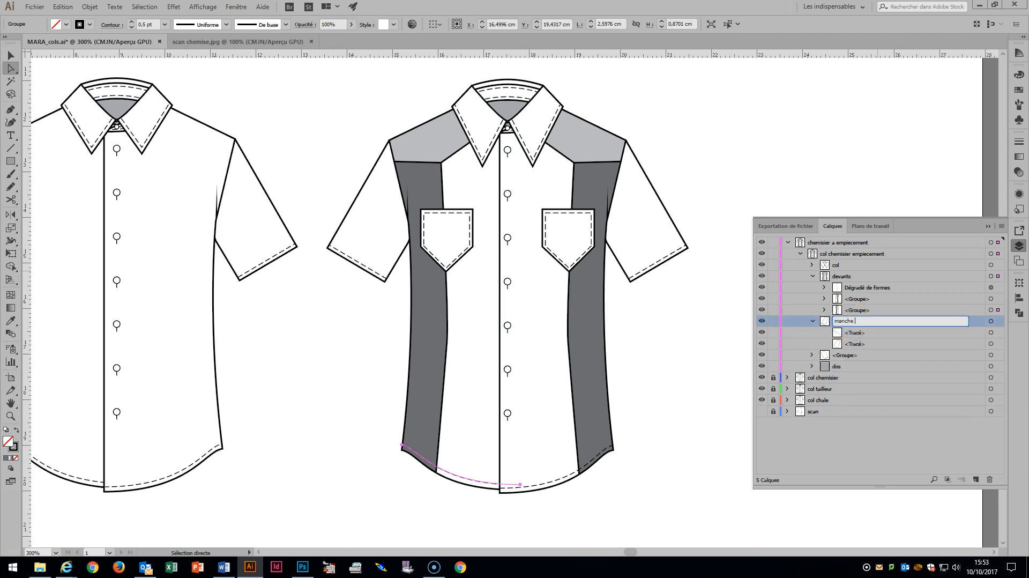
{"action": "type", "text": "manche g"}
{"action": "key", "text": "Return"}
{"action": "double_click", "coordinate": [842, 354]}
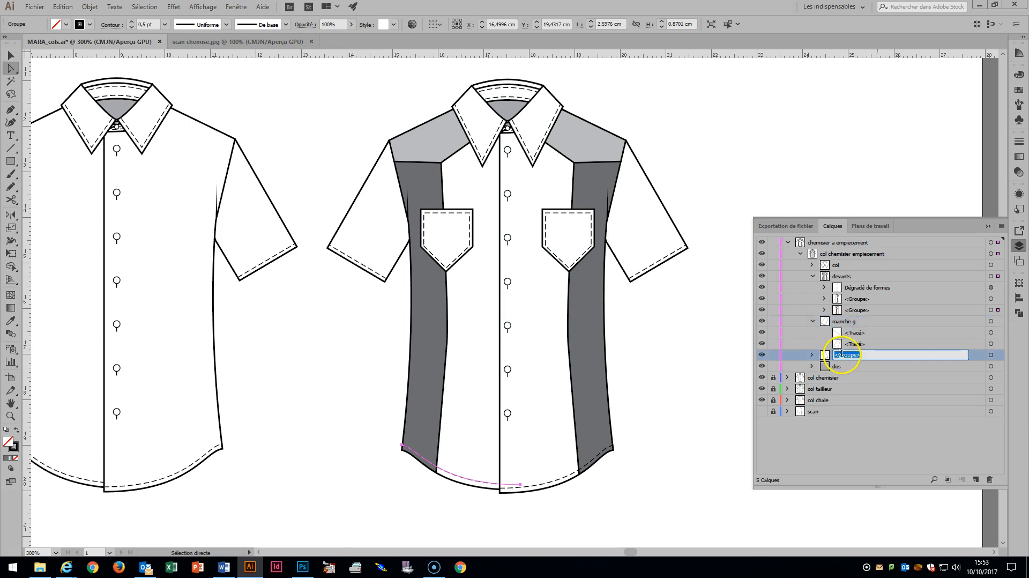
{"action": "left_click", "coordinate": [827, 370]}
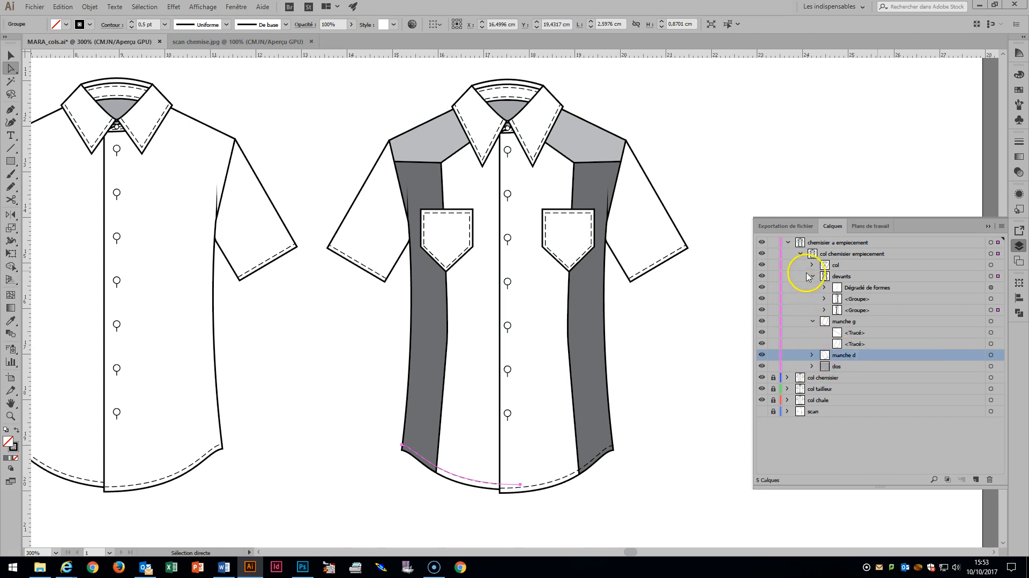
Collapse the yoke shirt layer's contents, fit the whole artboard in view and deselect the hem stitching.
{"action": "left_click", "coordinate": [812, 276]}
{"action": "left_click", "coordinate": [801, 254]}
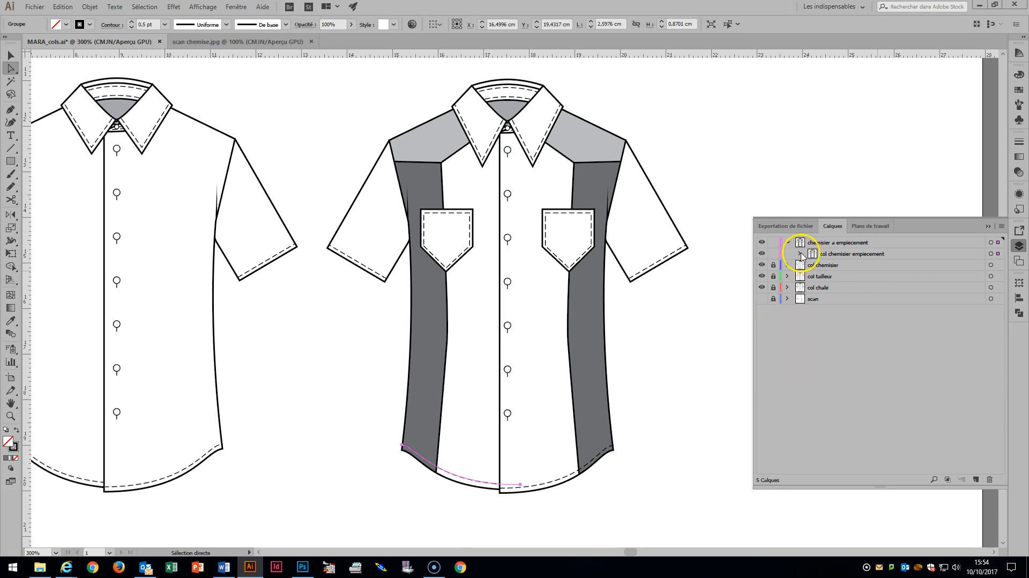
{"action": "left_click", "coordinate": [788, 243]}
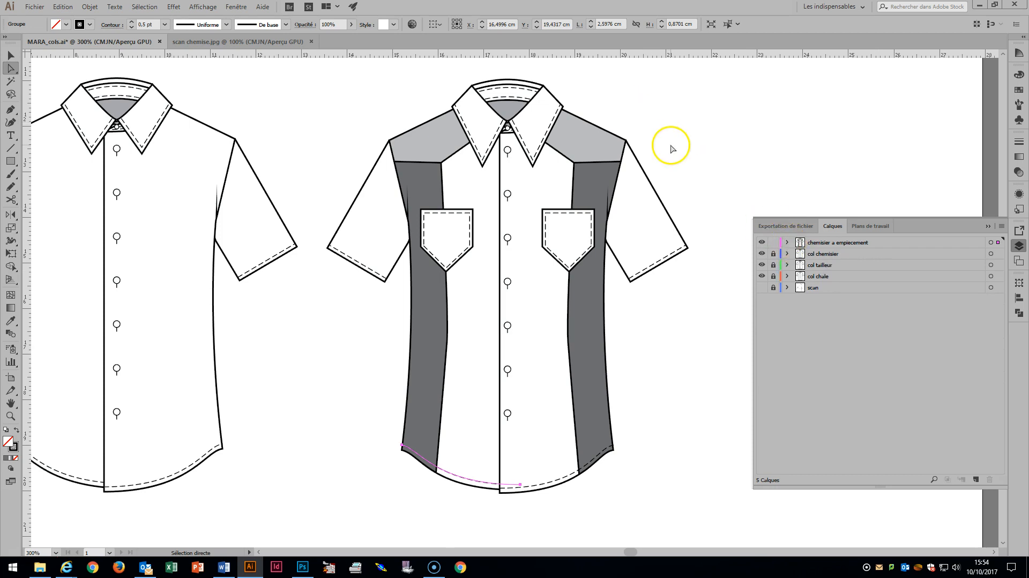
{"action": "key", "text": "ctrl+0"}
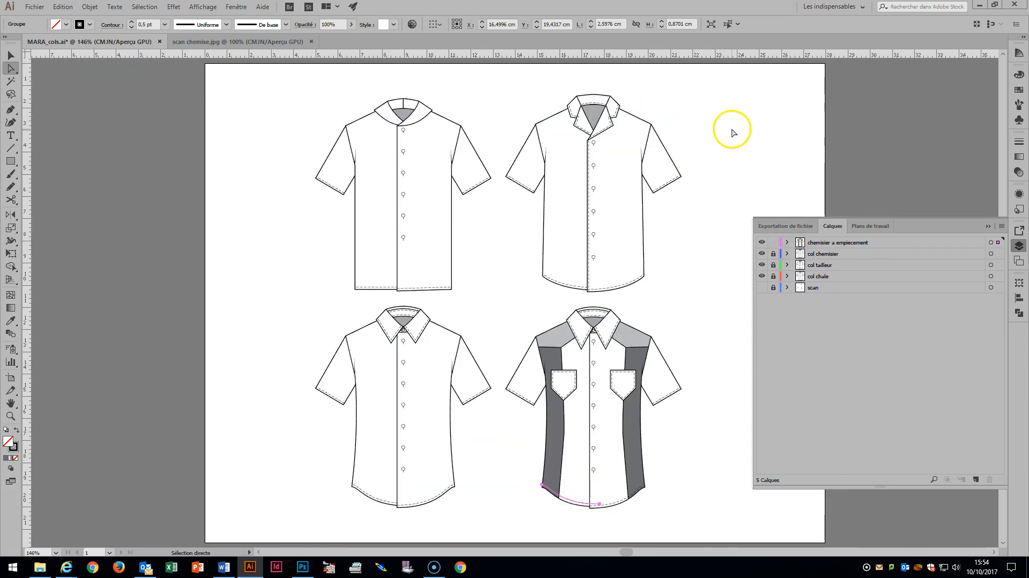
{"action": "left_click", "coordinate": [770, 156]}
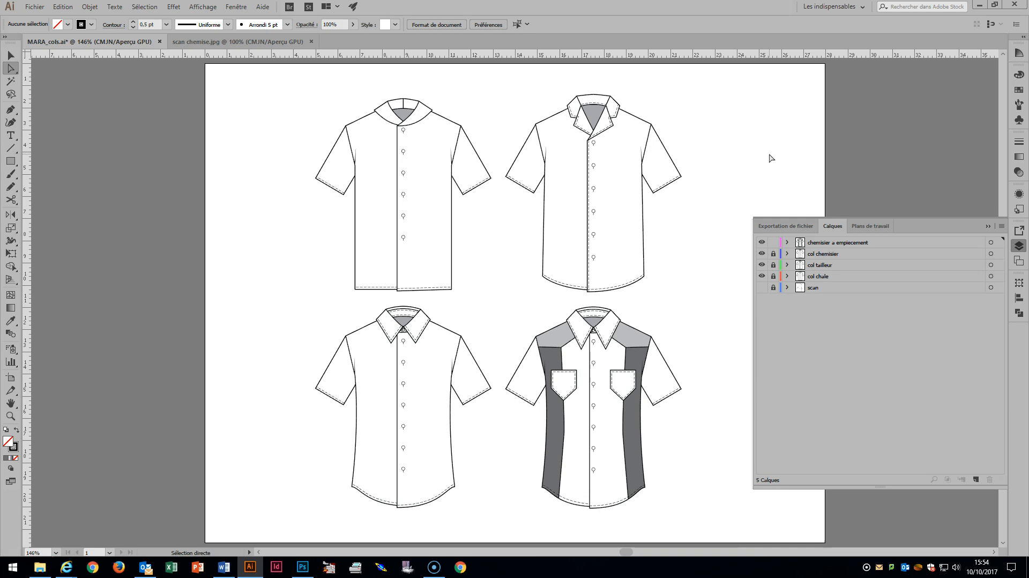